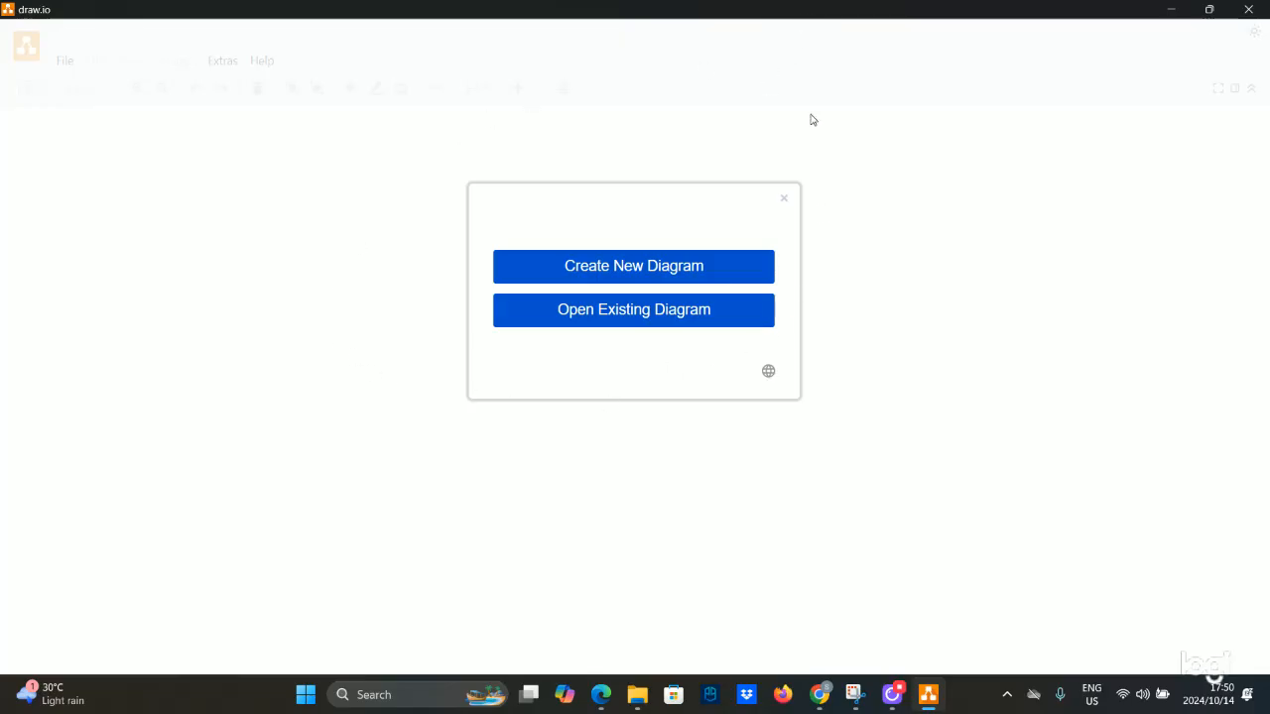
Create a new blank diagram with the file name DFD_SIYA.drawio.
{"action": "left_click", "coordinate": [612, 274]}
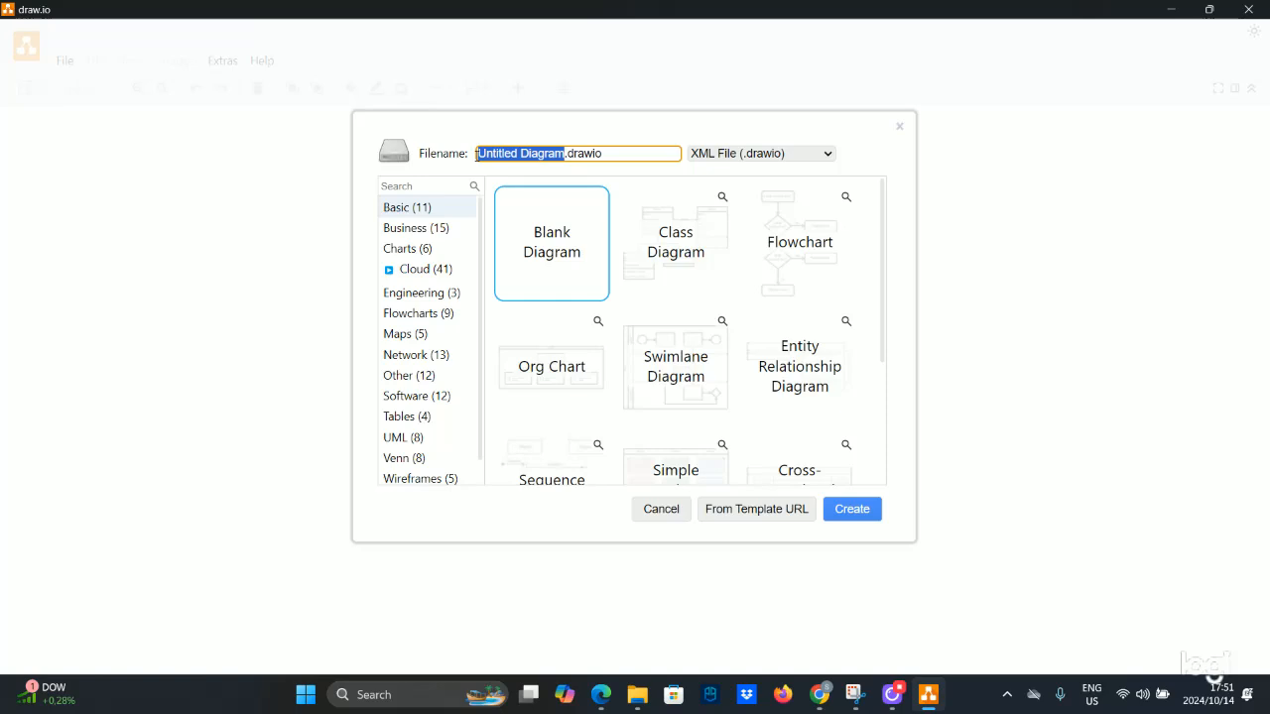
{"action": "type", "text": "DFD"}
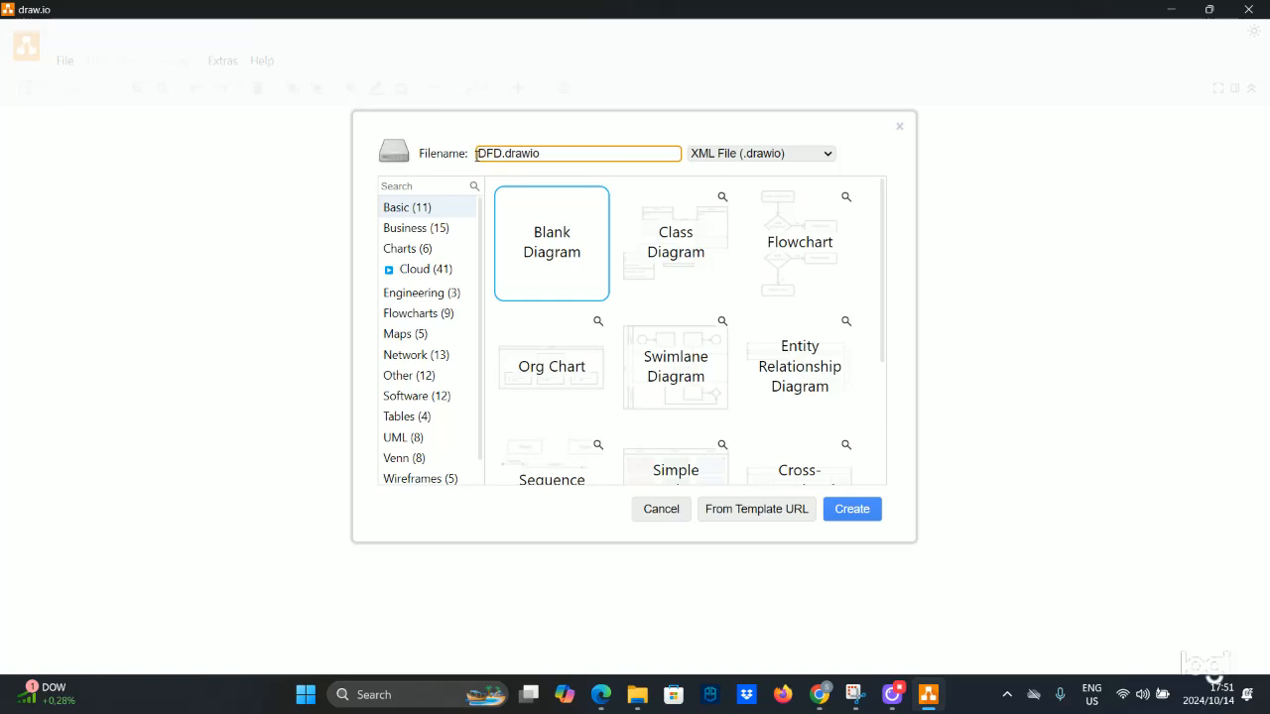
{"action": "type", "text": "_SIYS"}
{"action": "key", "text": "BackSpace"}
{"action": "type", "text": "A"}
{"action": "left_click", "coordinate": [846, 511]}
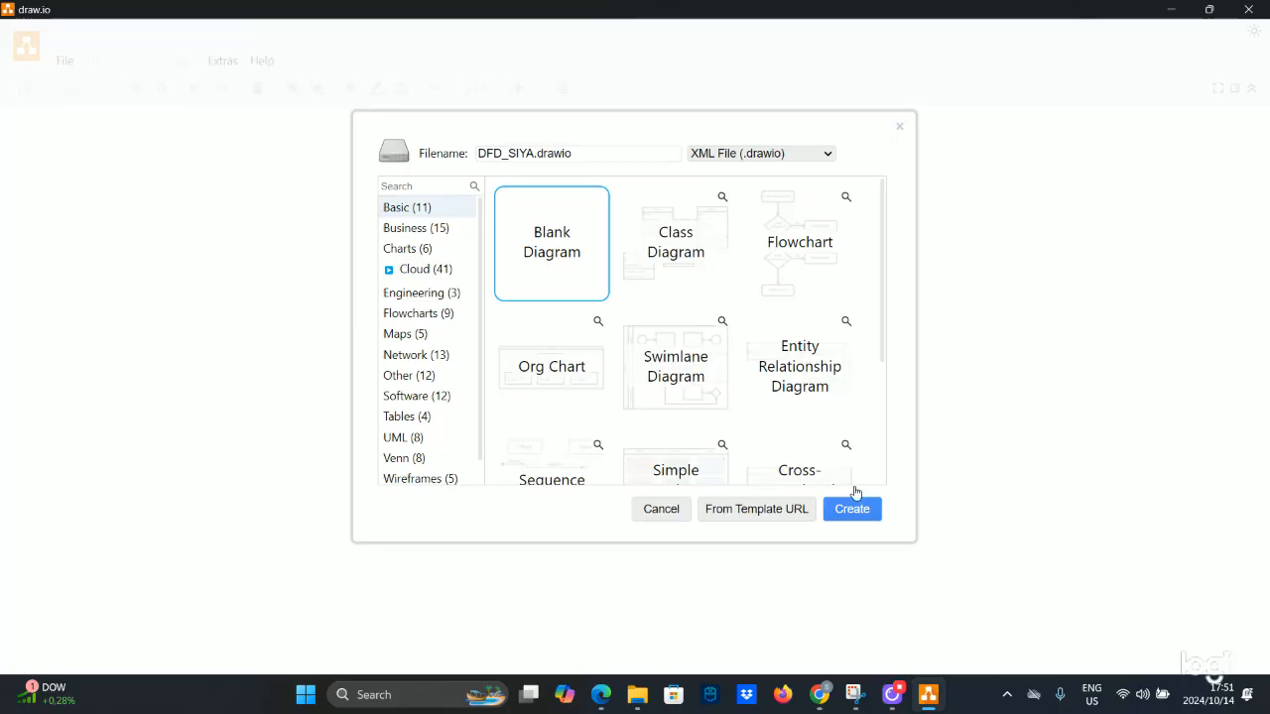
{"action": "left_click", "coordinate": [841, 509]}
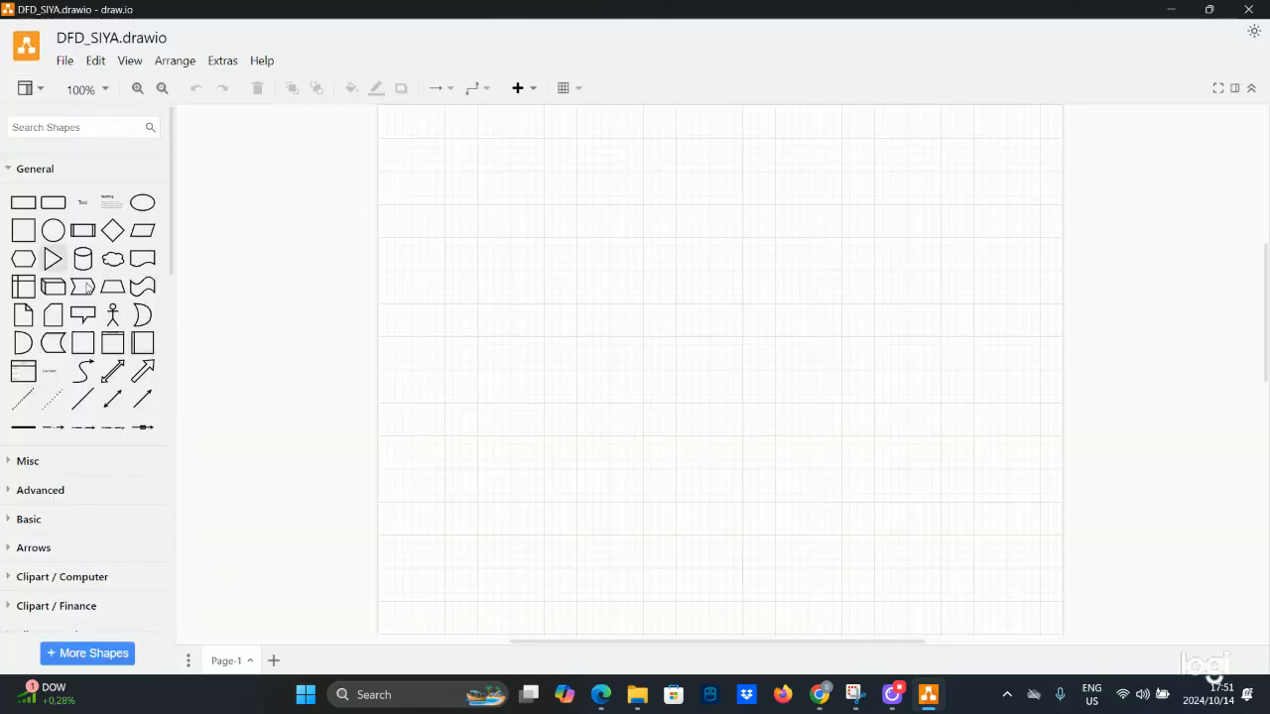
Look through the list of shape libraries available for the diagram.
{"action": "scroll", "coordinate": [119, 245], "scroll_direction": "down", "scroll_amount": 5}
{"action": "scroll", "coordinate": [36, 581], "scroll_direction": "down", "scroll_amount": 6}
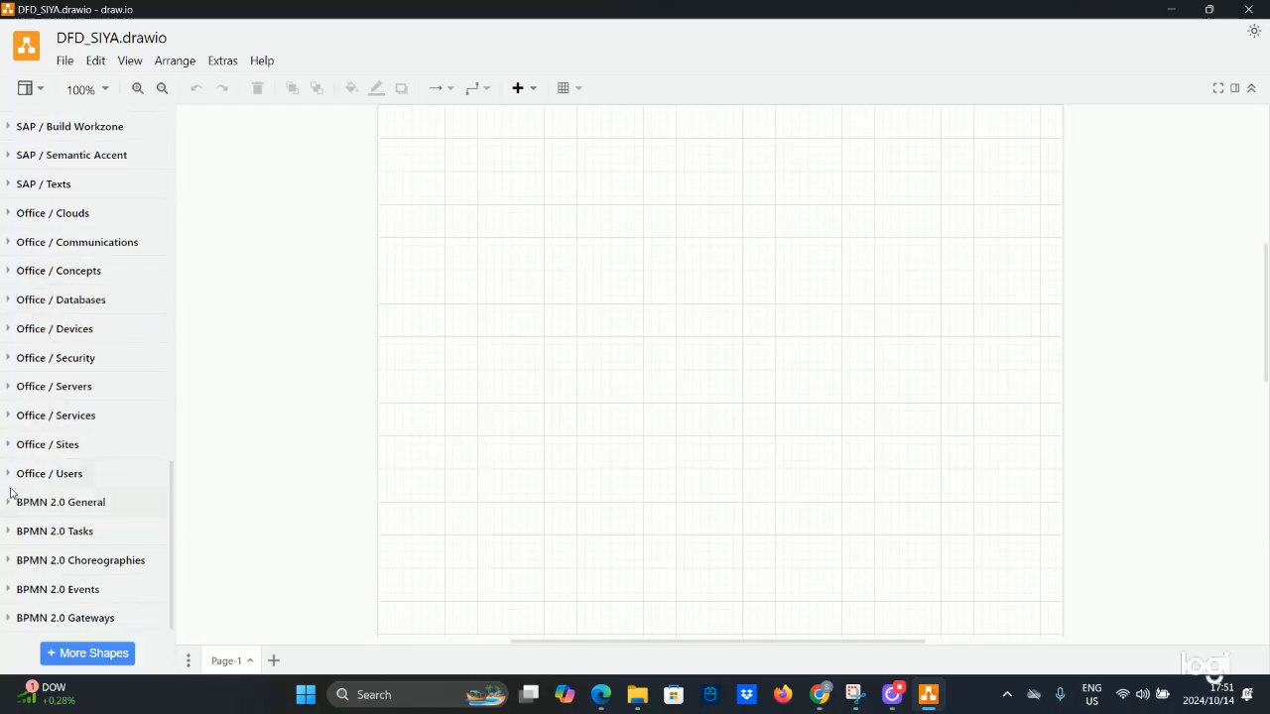
{"action": "scroll", "coordinate": [48, 345], "scroll_direction": "up", "scroll_amount": 2}
{"action": "scroll", "coordinate": [48, 344], "scroll_direction": "up", "scroll_amount": 10}
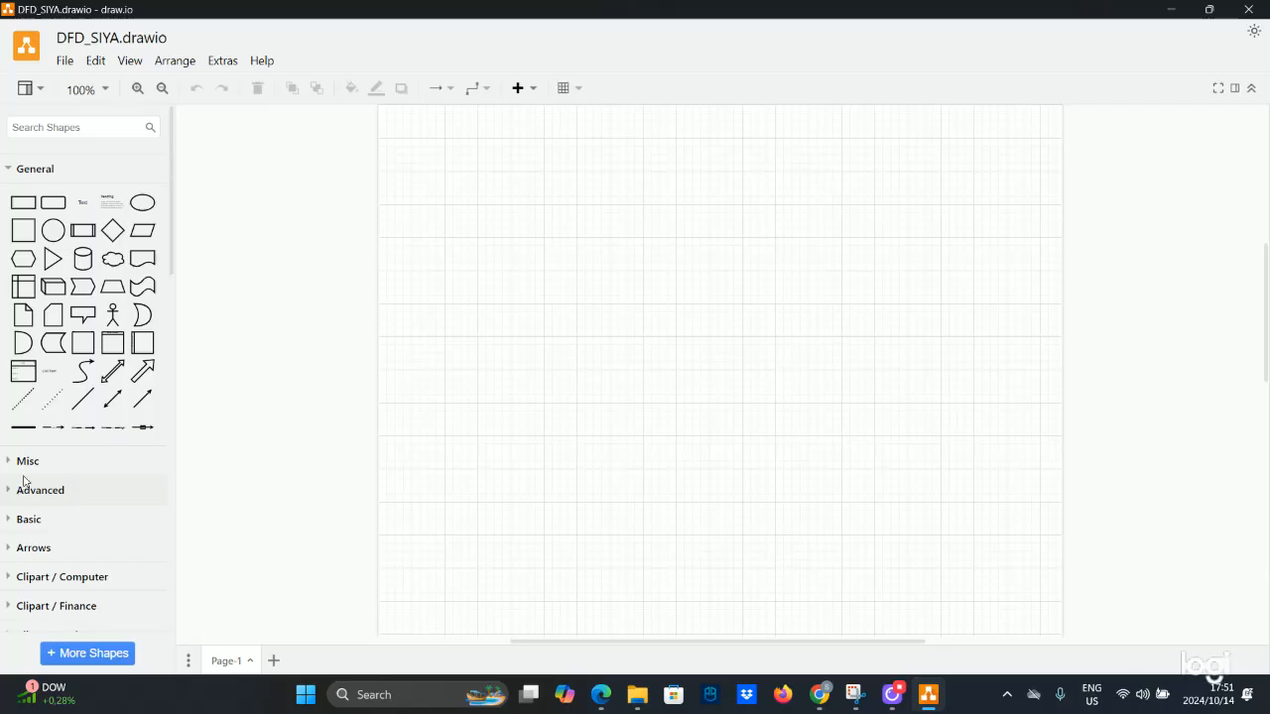
{"action": "scroll", "coordinate": [24, 449], "scroll_direction": "down", "scroll_amount": 1}
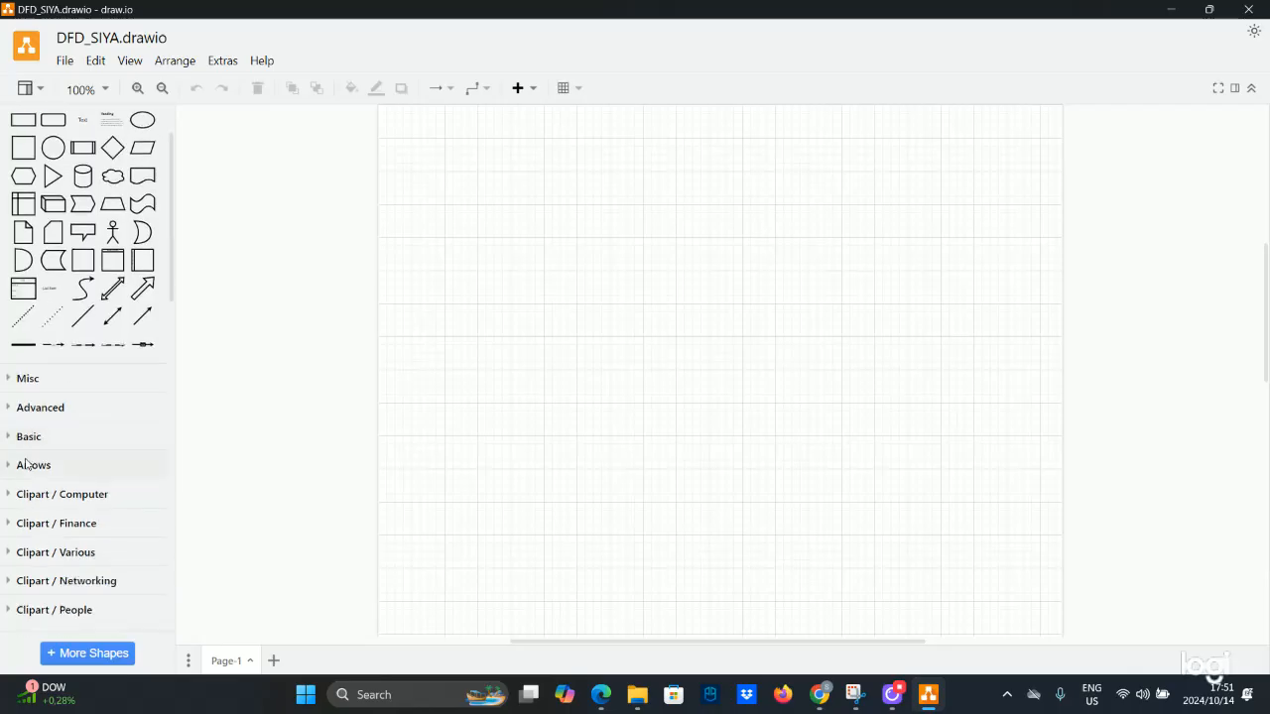
{"action": "scroll", "coordinate": [26, 462], "scroll_direction": "down", "scroll_amount": 3}
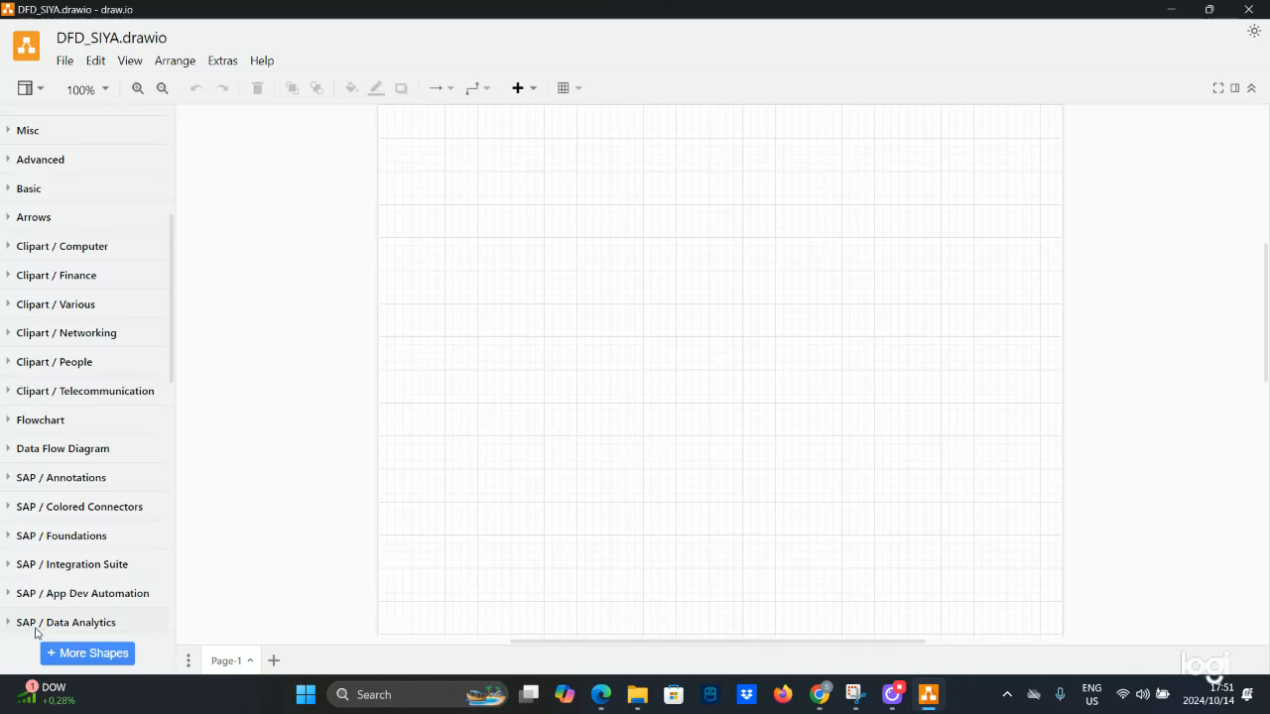
{"action": "scroll", "coordinate": [49, 599], "scroll_direction": "down", "scroll_amount": 2}
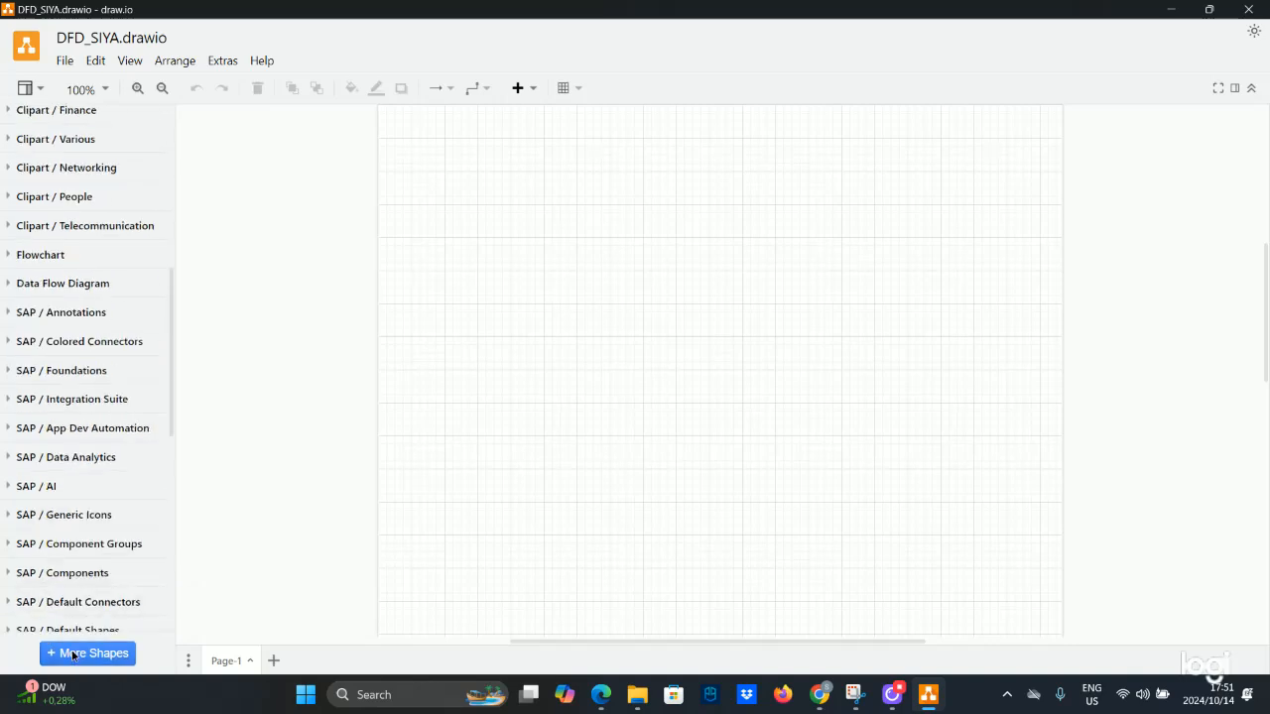
In the shape library settings, disable the General, Basic, Arrows, Clipart, Flowchart and Data Flow Diagram libraries.
{"action": "left_click", "coordinate": [72, 654]}
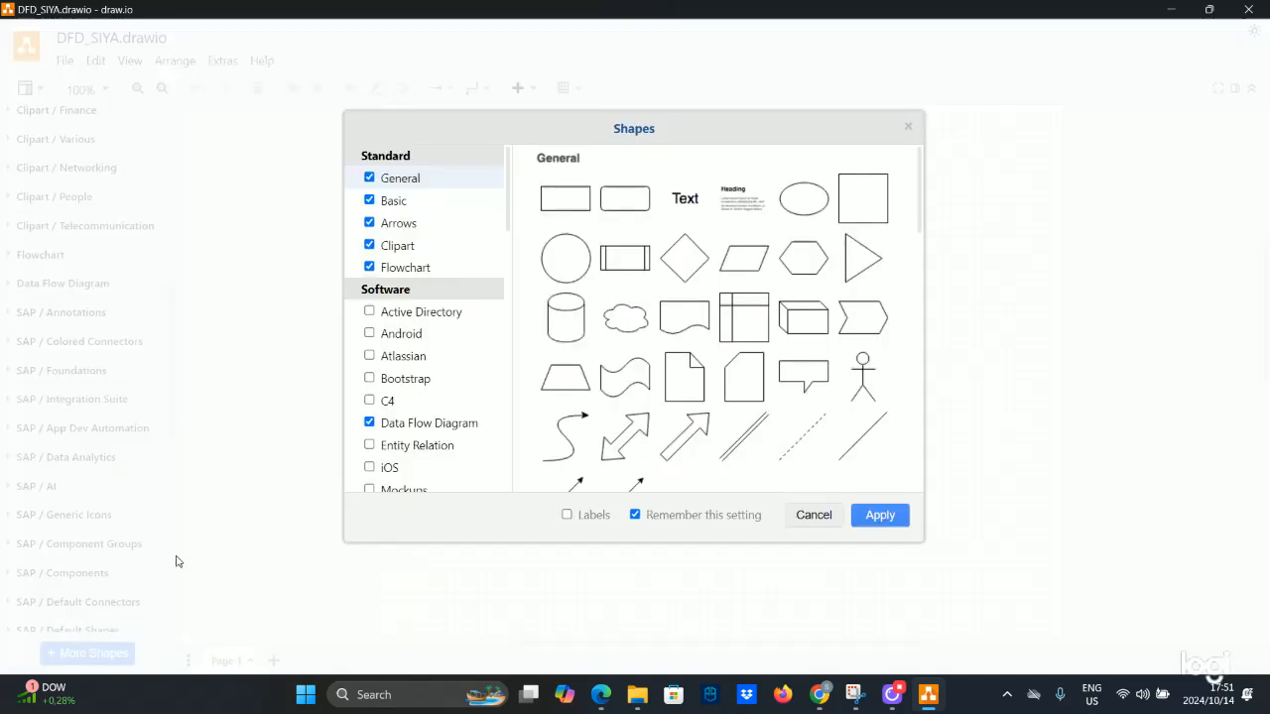
{"action": "left_click", "coordinate": [369, 222]}
{"action": "left_click", "coordinate": [369, 200]}
{"action": "left_click", "coordinate": [369, 177]}
{"action": "left_click", "coordinate": [369, 244]}
{"action": "left_click", "coordinate": [369, 268]}
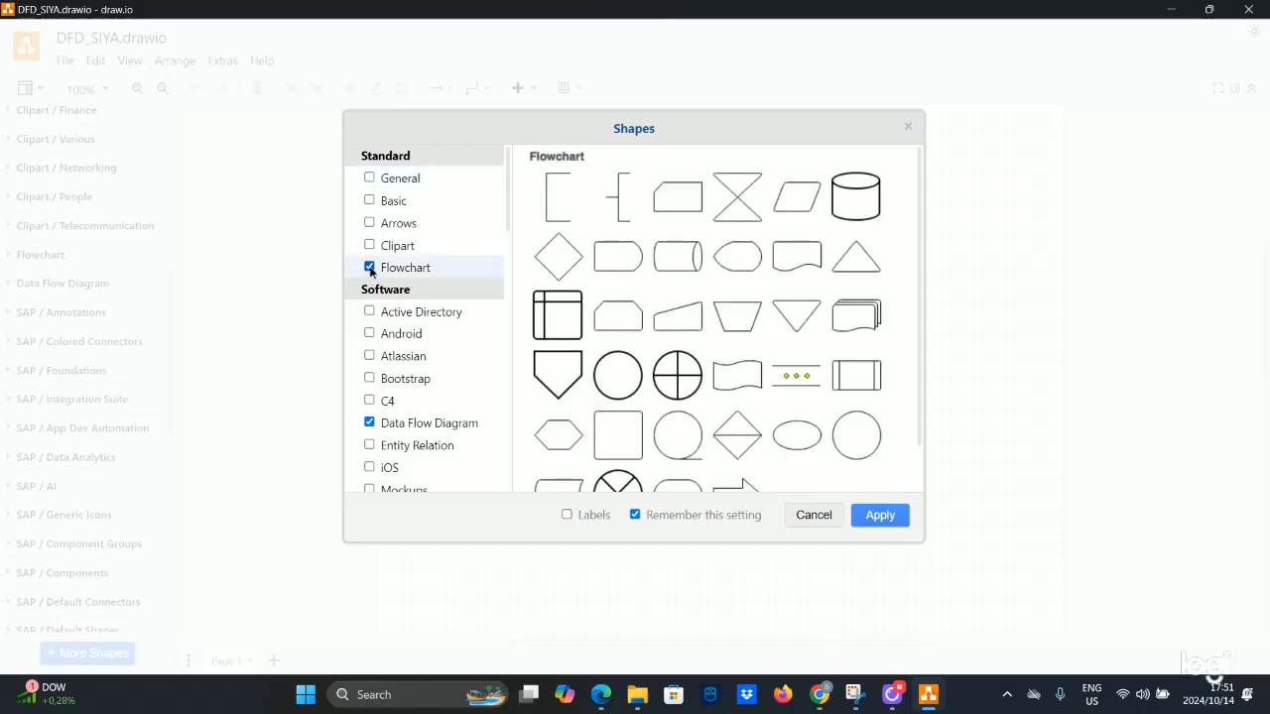
{"action": "left_click", "coordinate": [370, 268]}
{"action": "left_click", "coordinate": [370, 423]}
Disable the BPMN 2.0, Office and SAP shape libraries as well.
{"action": "scroll", "coordinate": [377, 396], "scroll_direction": "down", "scroll_amount": 9}
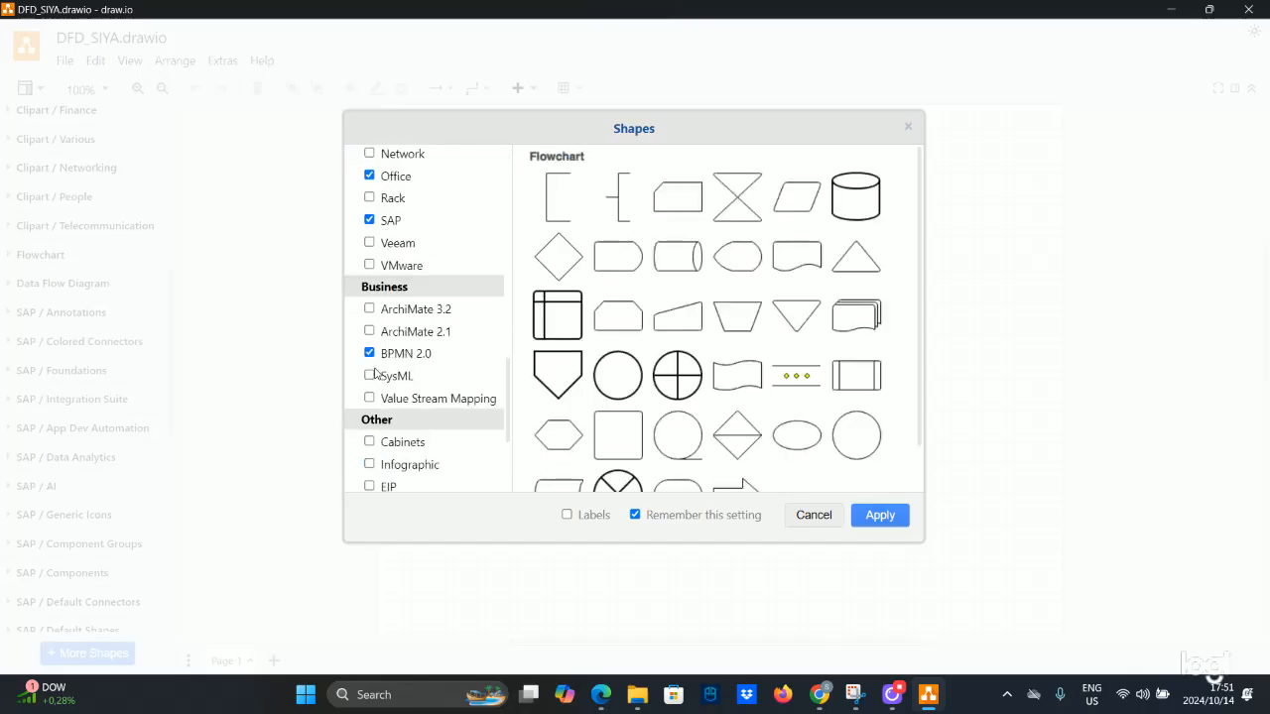
{"action": "scroll", "coordinate": [375, 369], "scroll_direction": "down", "scroll_amount": 1}
{"action": "left_click", "coordinate": [371, 270]}
{"action": "scroll", "coordinate": [393, 287], "scroll_direction": "up", "scroll_amount": 3}
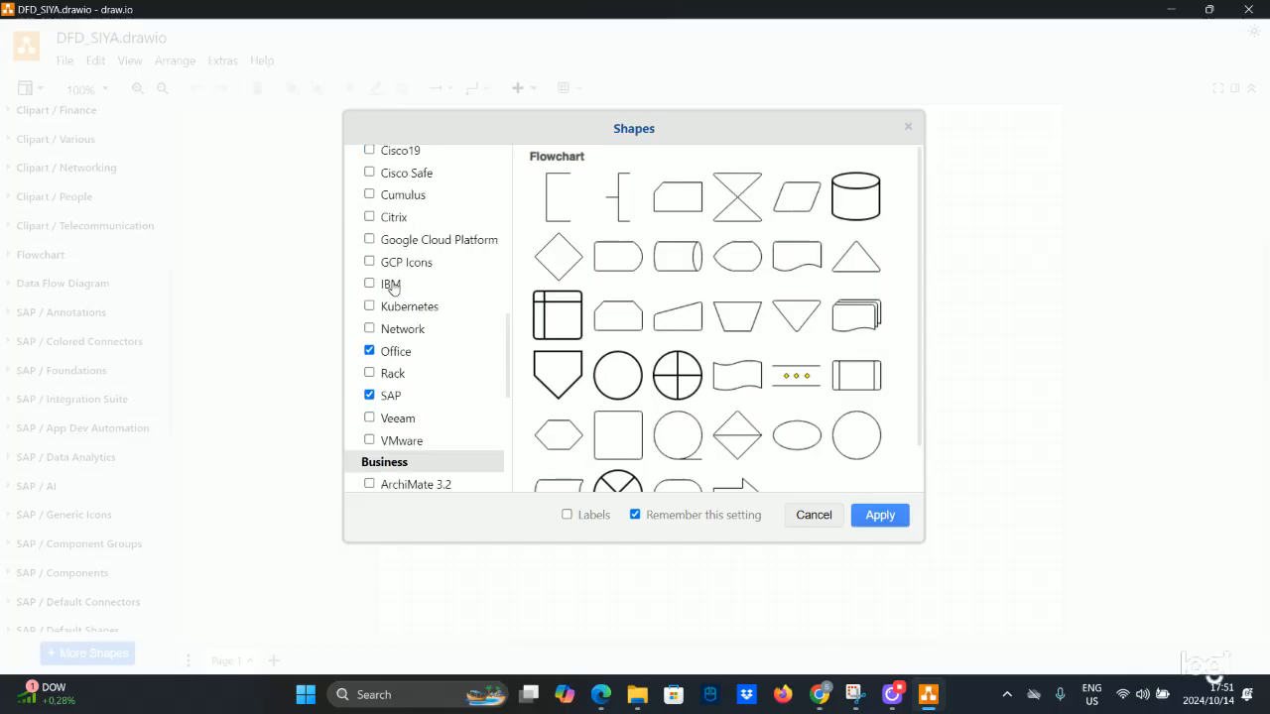
{"action": "scroll", "coordinate": [393, 286], "scroll_direction": "up", "scroll_amount": 2}
{"action": "left_click", "coordinate": [369, 423]}
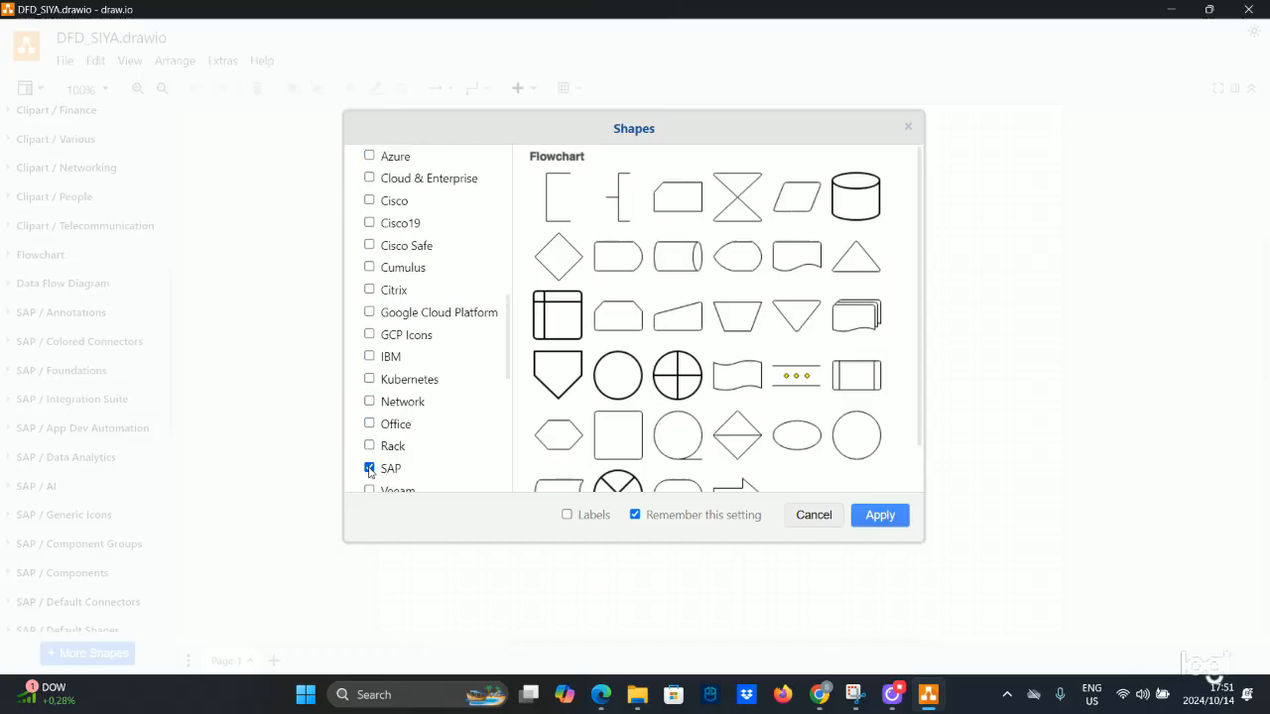
{"action": "left_click", "coordinate": [369, 468]}
{"action": "scroll", "coordinate": [381, 362], "scroll_direction": "down", "scroll_amount": 5}
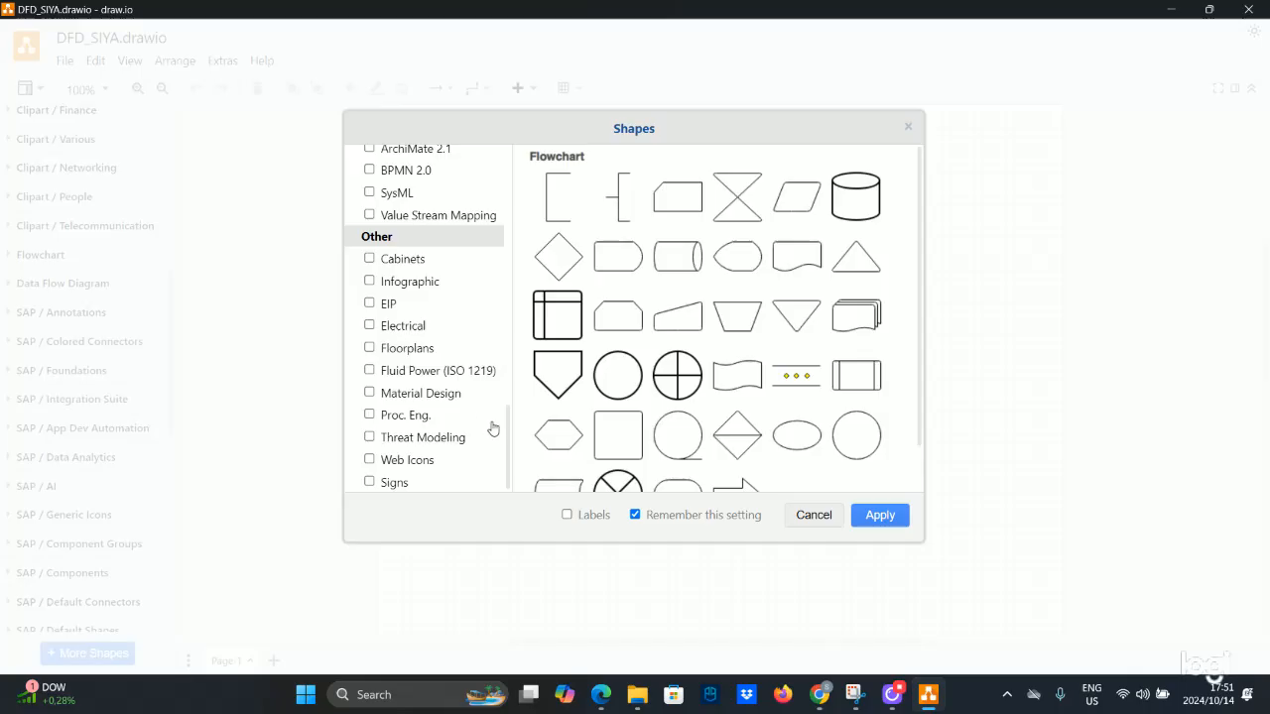
{"action": "scroll", "coordinate": [436, 337], "scroll_direction": "up", "scroll_amount": 5}
{"action": "scroll", "coordinate": [405, 348], "scroll_direction": "up", "scroll_amount": 10}
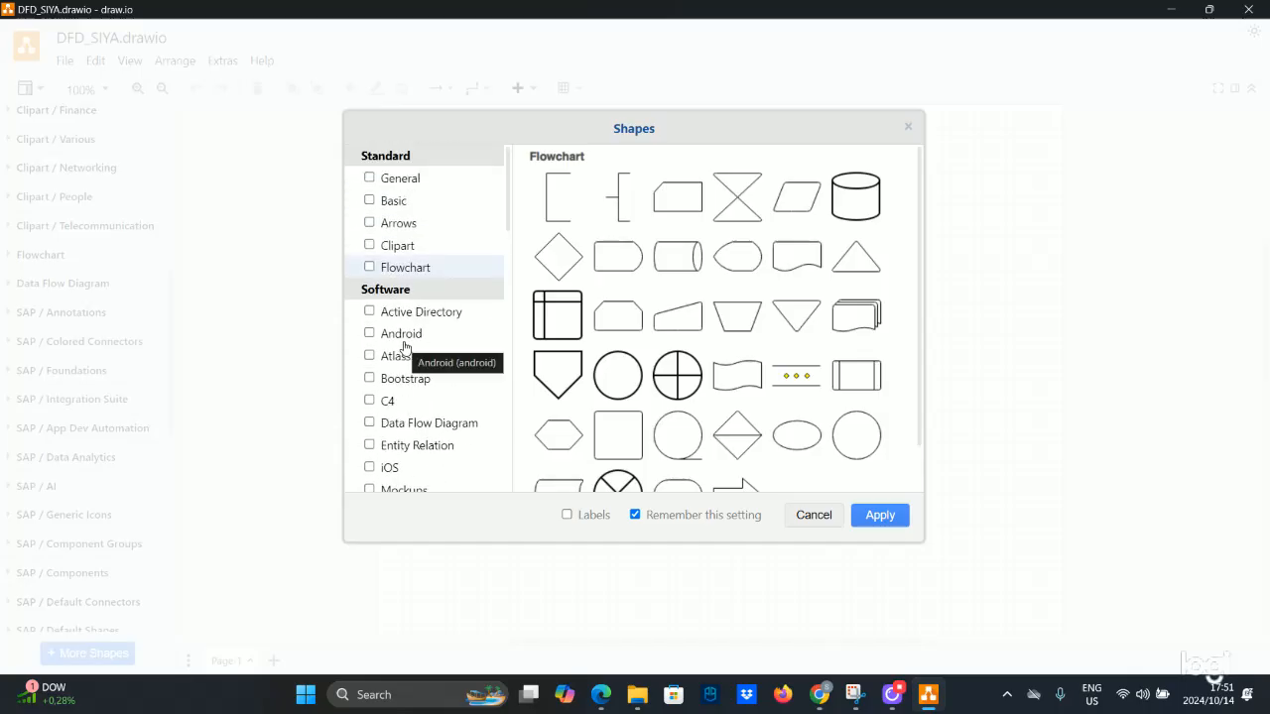
Enable only the General and Data Flow Diagram shape libraries and apply the selection.
{"action": "left_click", "coordinate": [370, 178]}
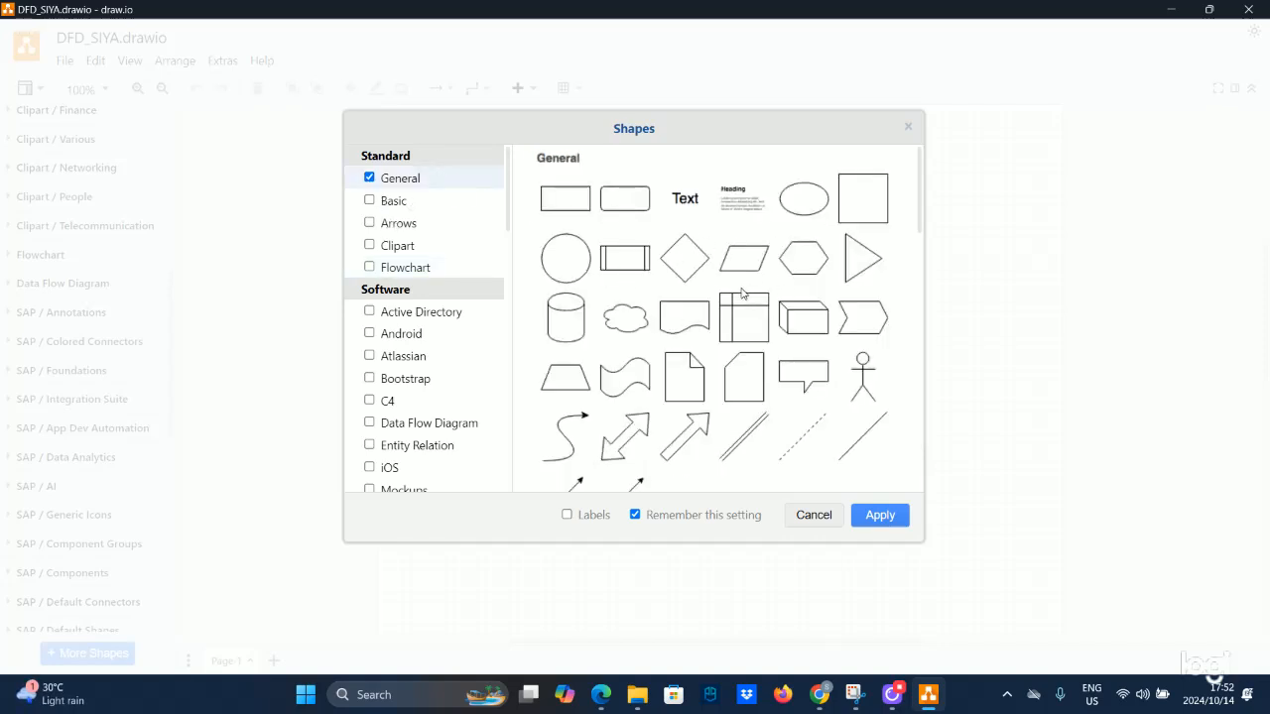
{"action": "scroll", "coordinate": [397, 332], "scroll_direction": "down", "scroll_amount": 1}
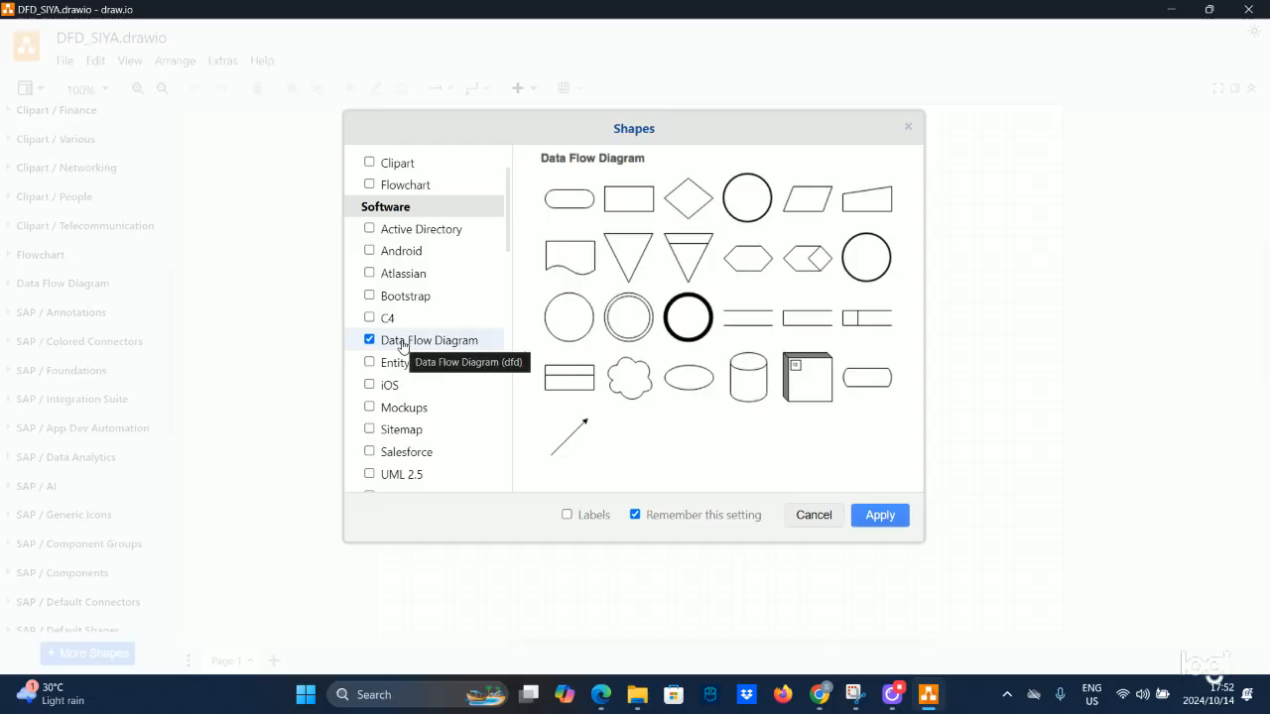
{"action": "scroll", "coordinate": [402, 344], "scroll_direction": "up", "scroll_amount": 1}
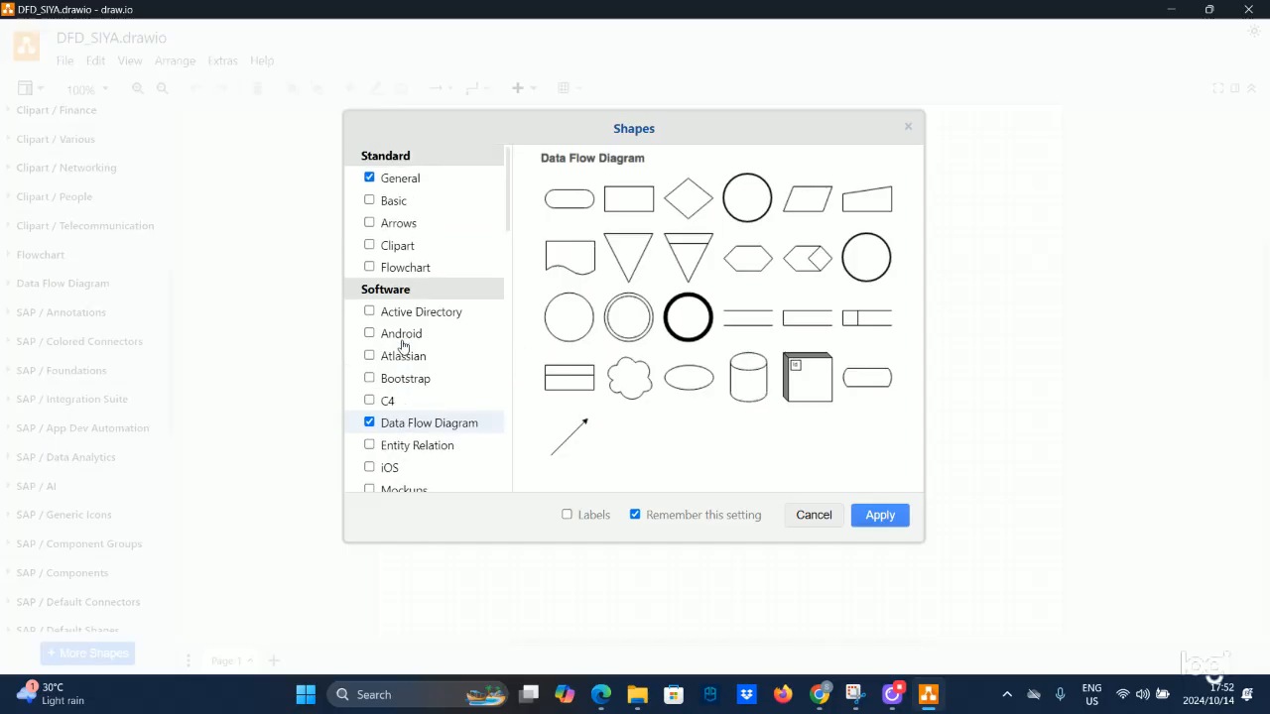
{"action": "left_click", "coordinate": [880, 515]}
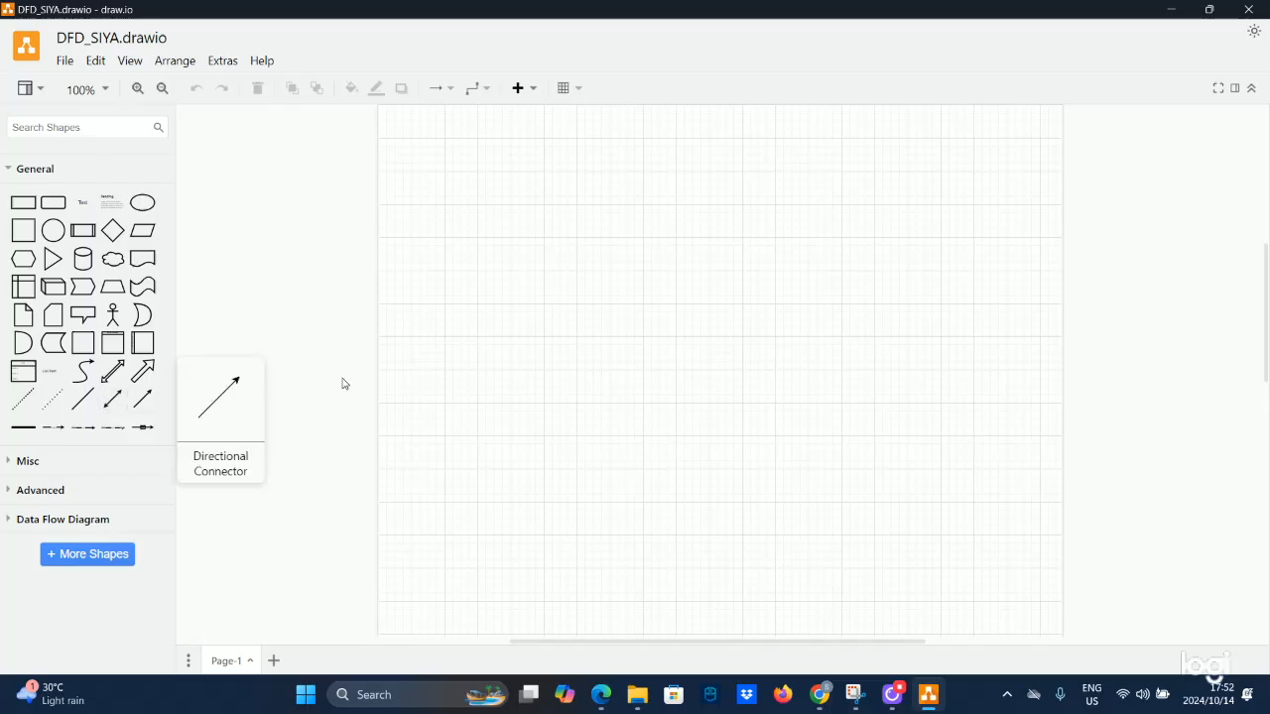
Expand the Data Flow Diagram shape library and collapse the General library.
{"action": "left_click", "coordinate": [7, 520]}
{"action": "scroll", "coordinate": [25, 526], "scroll_direction": "down", "scroll_amount": 1}
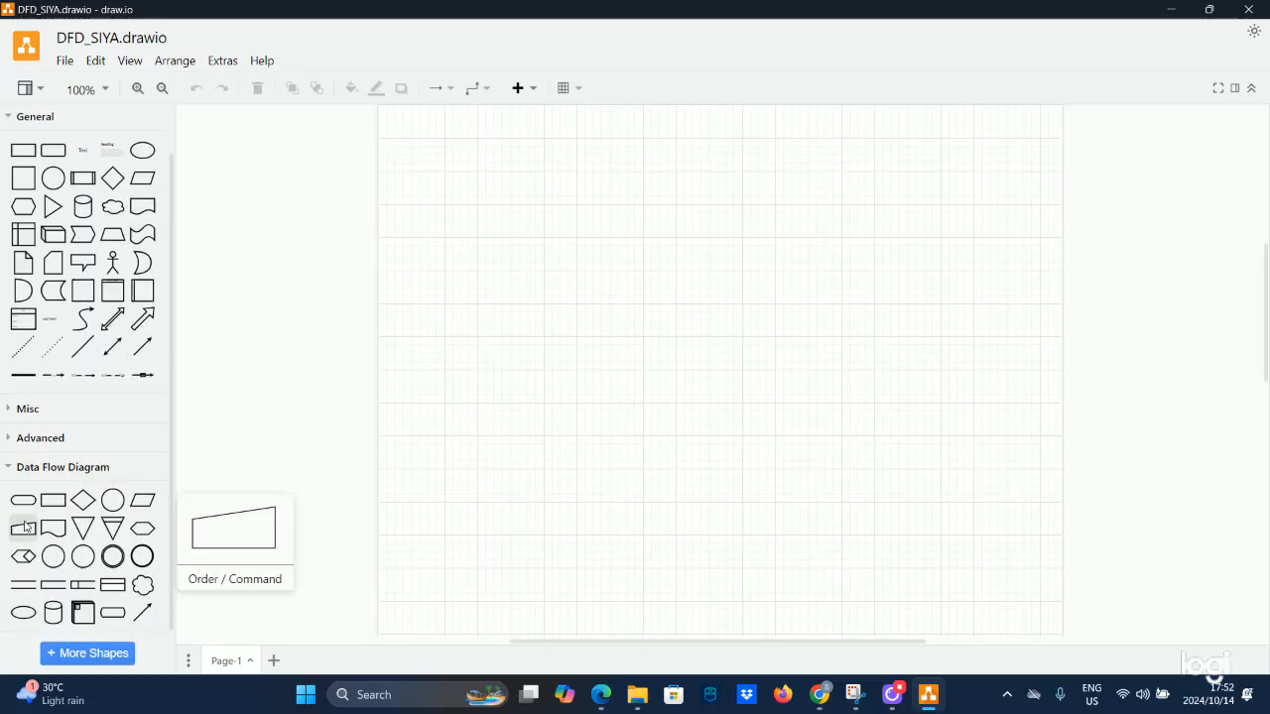
{"action": "scroll", "coordinate": [23, 298], "scroll_direction": "up", "scroll_amount": 1}
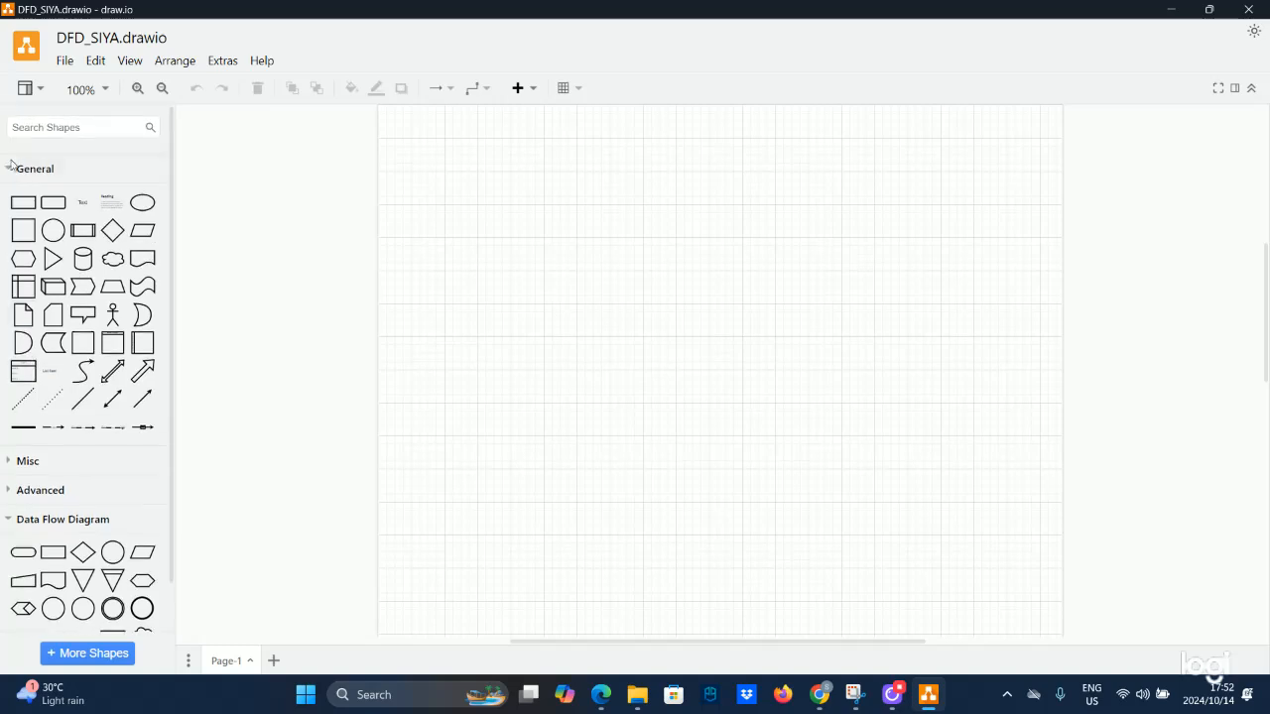
{"action": "left_click", "coordinate": [14, 171]}
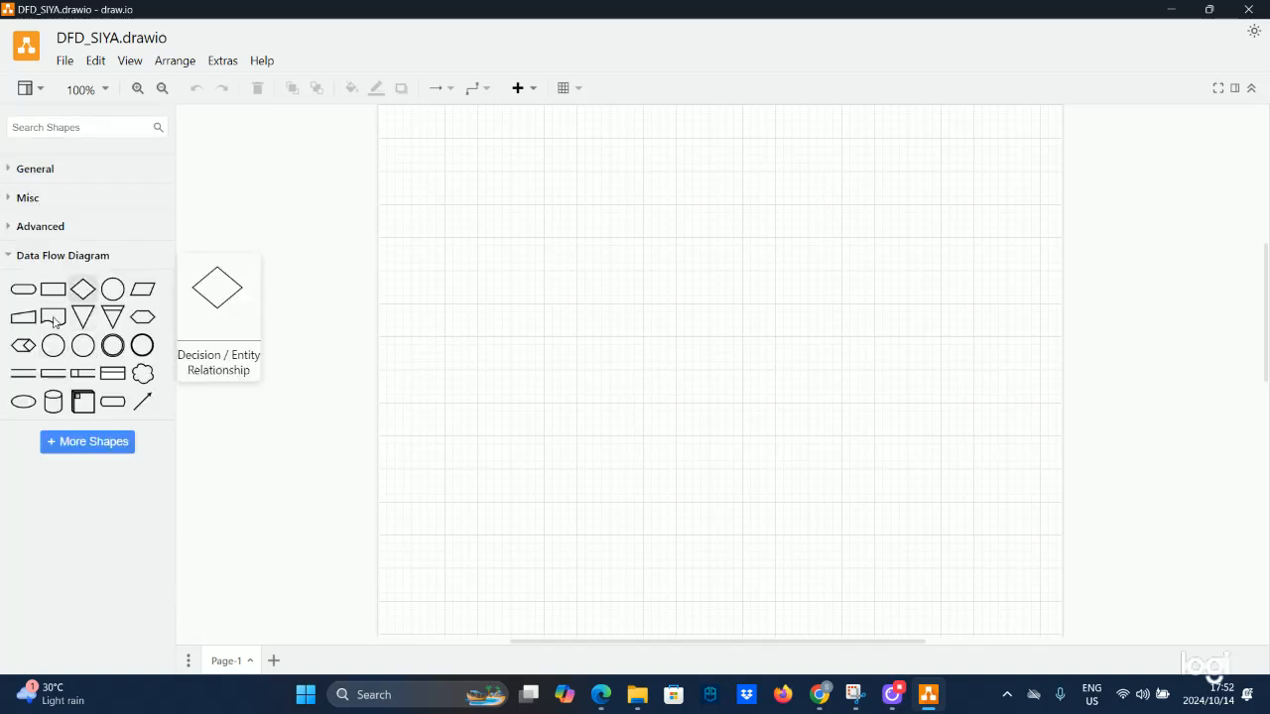
Place an Activity / Process / Entity rectangle in the upper part of the page and an External Entity shape to its right.
{"action": "mouse_move", "coordinate": [93, 397]}
{"action": "mouse_move", "coordinate": [44, 282]}
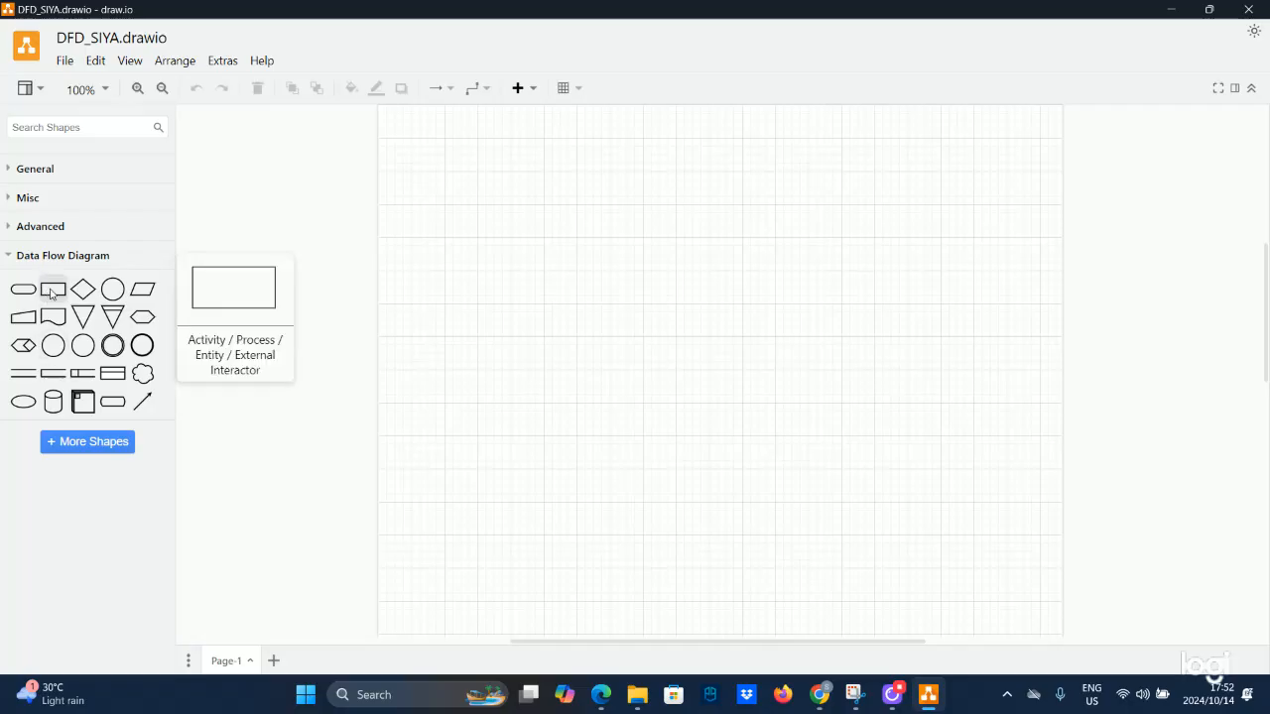
{"action": "left_click_drag", "start_coordinate": [45, 300], "coordinate": [433, 214]}
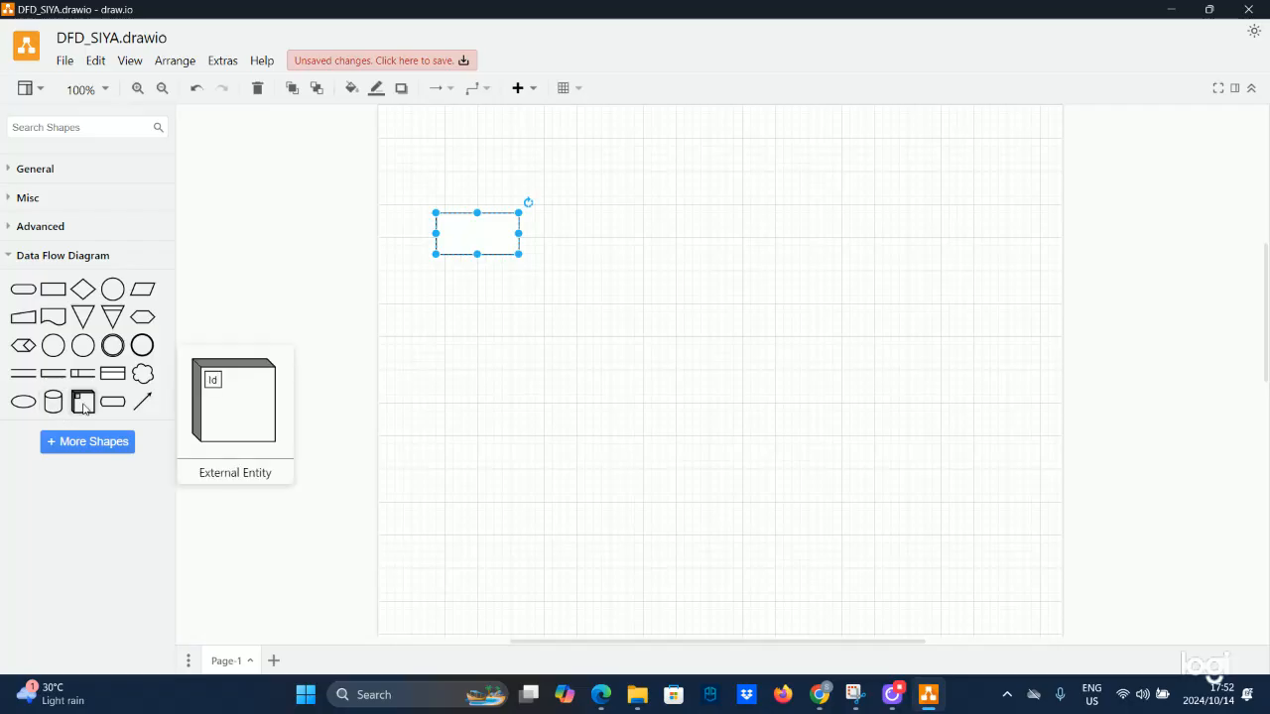
{"action": "left_click_drag", "start_coordinate": [84, 402], "coordinate": [578, 183]}
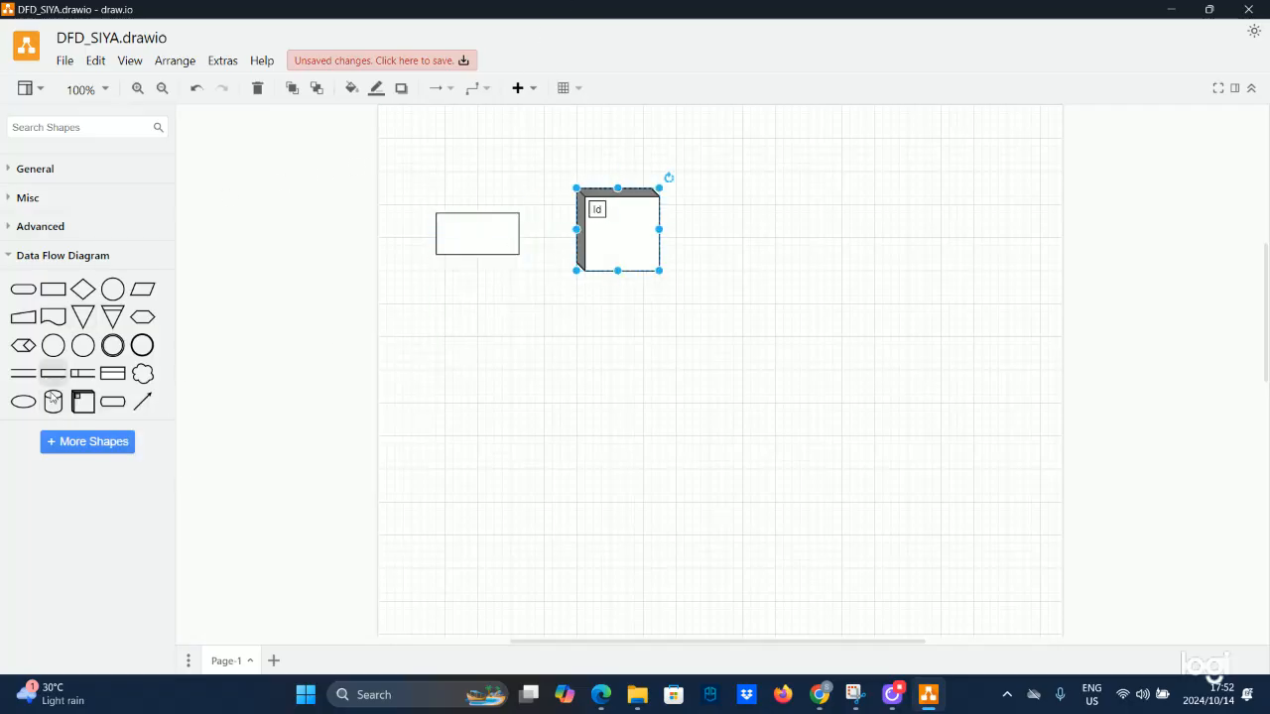
Place a Data Store with ID shape just below the External Entity and open its label for editing.
{"action": "mouse_move", "coordinate": [90, 384]}
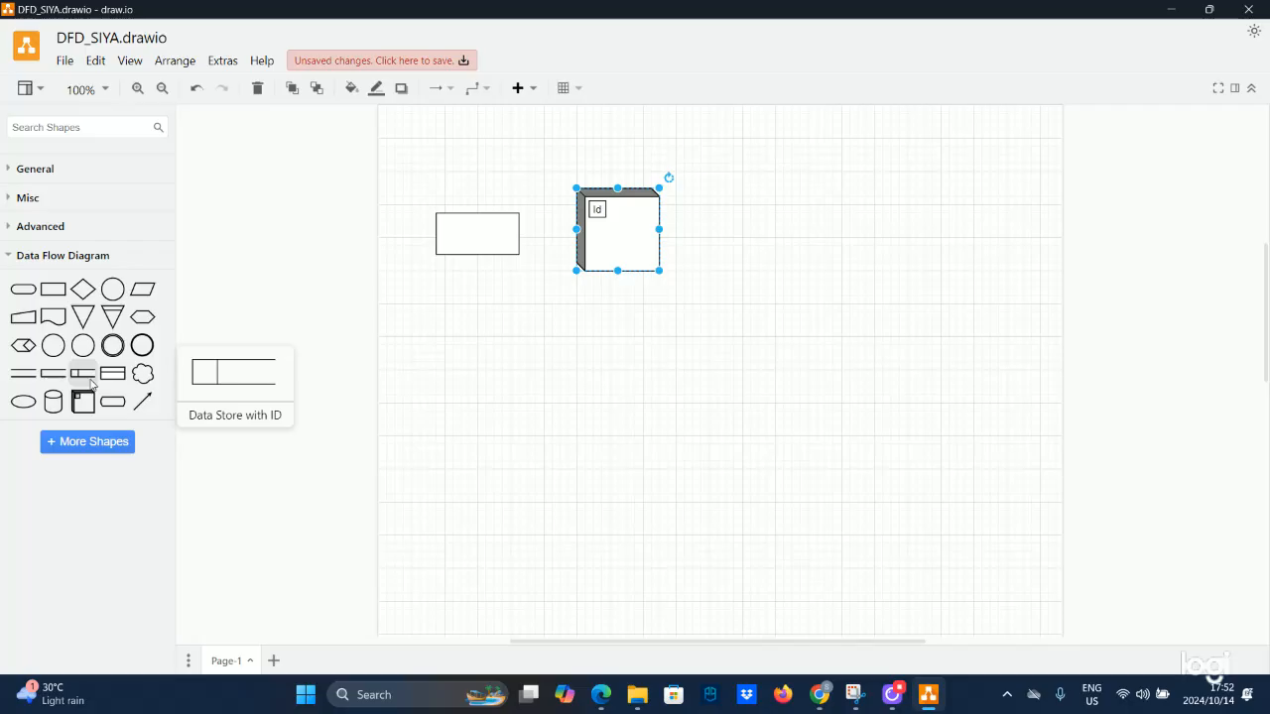
{"action": "left_click_drag", "start_coordinate": [90, 374], "coordinate": [658, 310]}
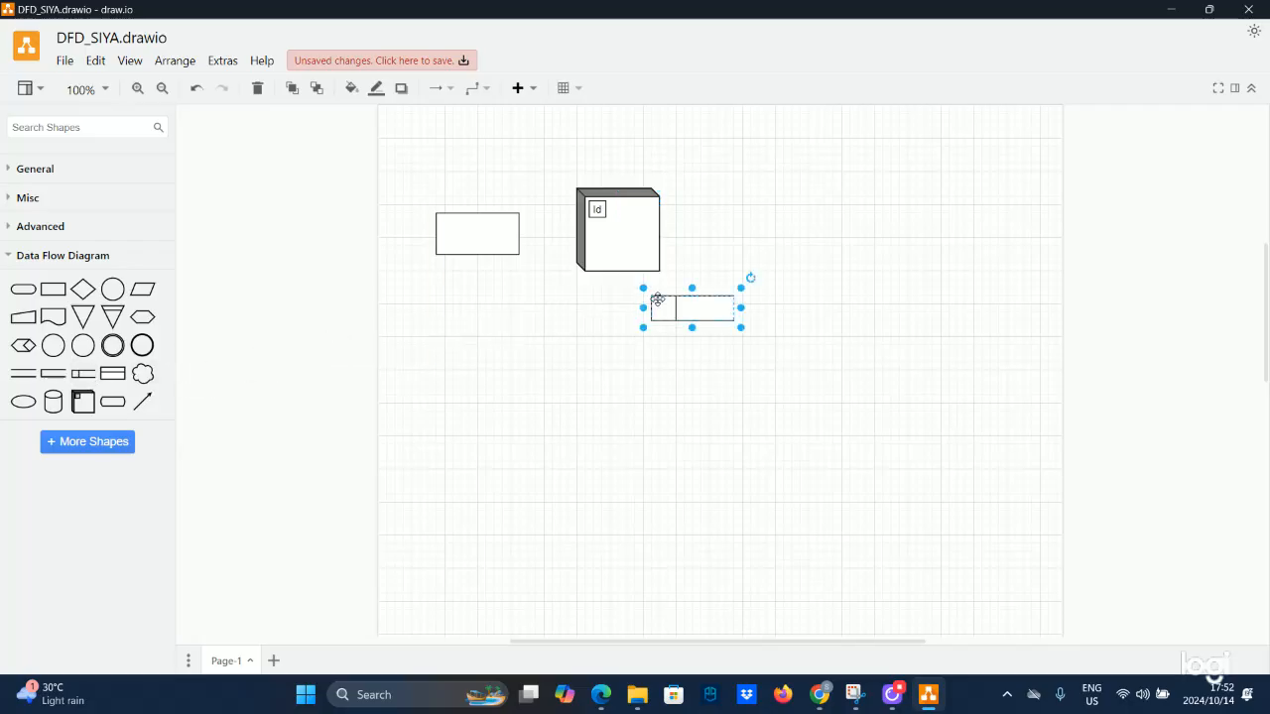
{"action": "double_click", "coordinate": [667, 308]}
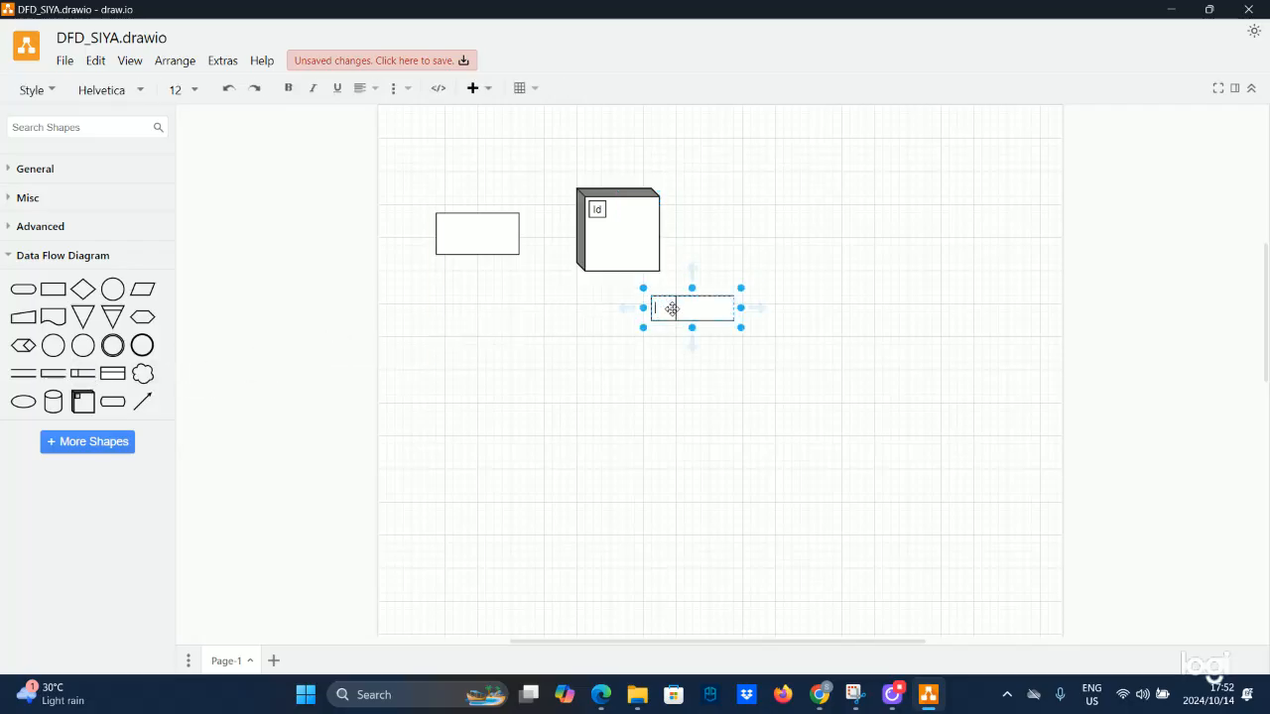
{"action": "double_click", "coordinate": [712, 304]}
{"action": "double_click", "coordinate": [711, 315]}
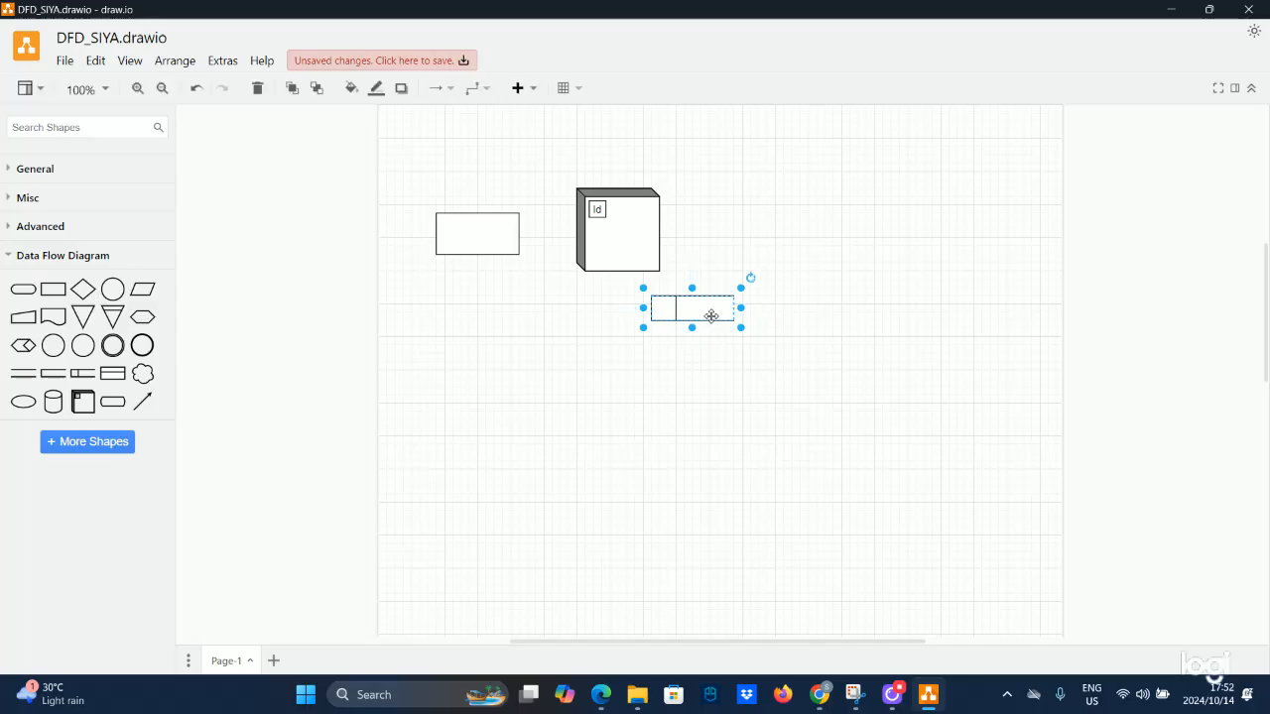
{"action": "double_click", "coordinate": [707, 308]}
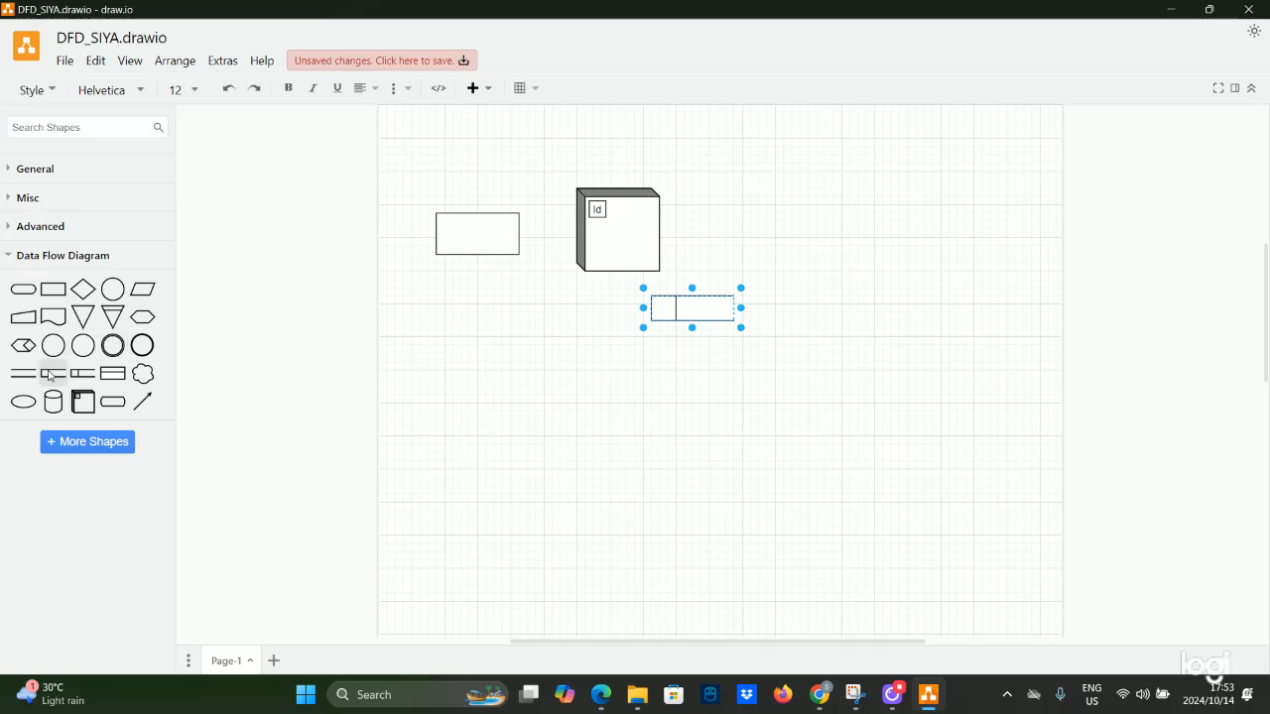
Add an open-ended data store without ID below the rectangle and a two-section rectangle below the Data Store with ID.
{"action": "left_click_drag", "start_coordinate": [52, 373], "coordinate": [450, 326]}
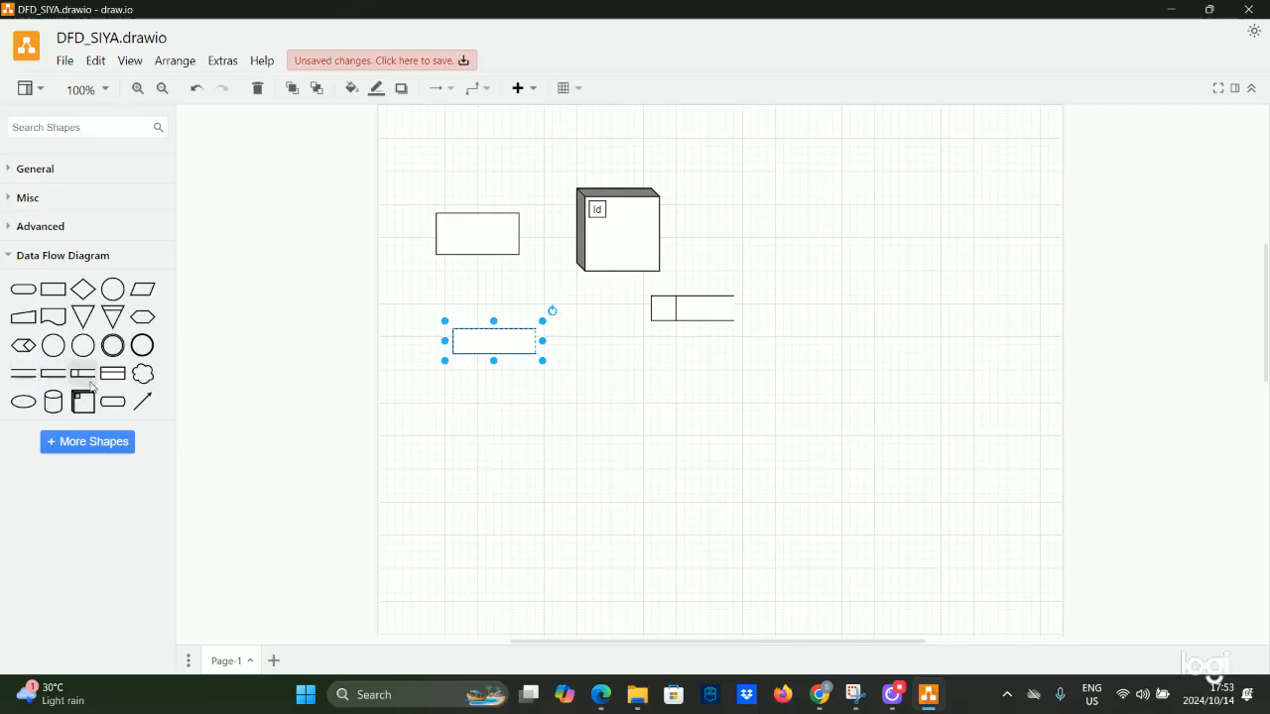
{"action": "left_click_drag", "start_coordinate": [112, 374], "coordinate": [632, 346]}
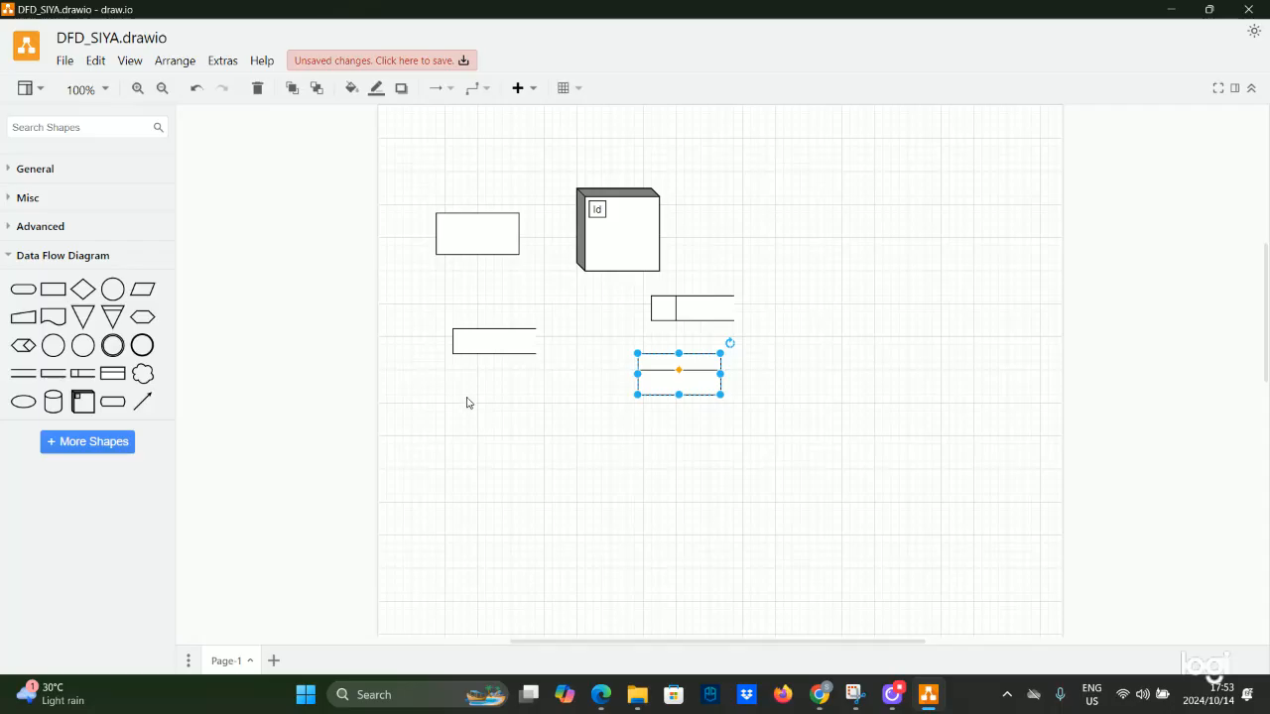
Delete the External Entity, the Data Store with ID and the two-section rectangle from the page.
{"action": "right_click", "coordinate": [636, 247]}
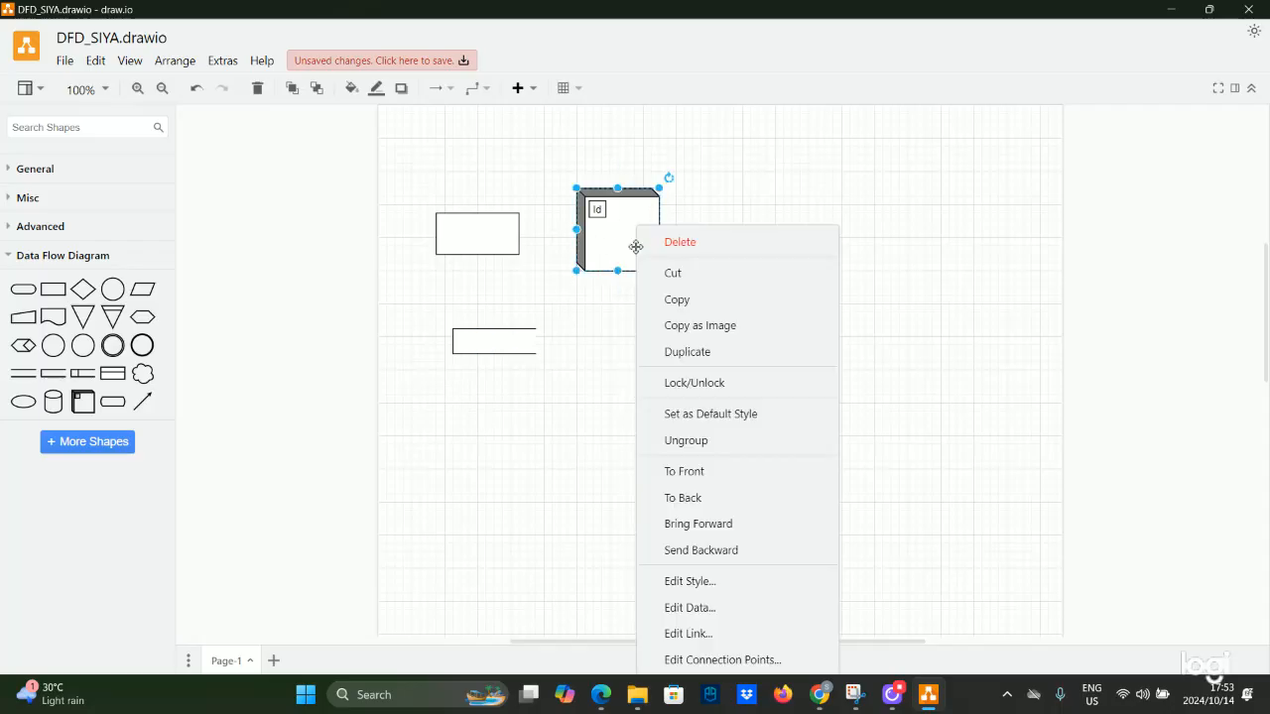
{"action": "left_click", "coordinate": [667, 252]}
{"action": "left_click", "coordinate": [657, 305]}
{"action": "right_click", "coordinate": [668, 306]}
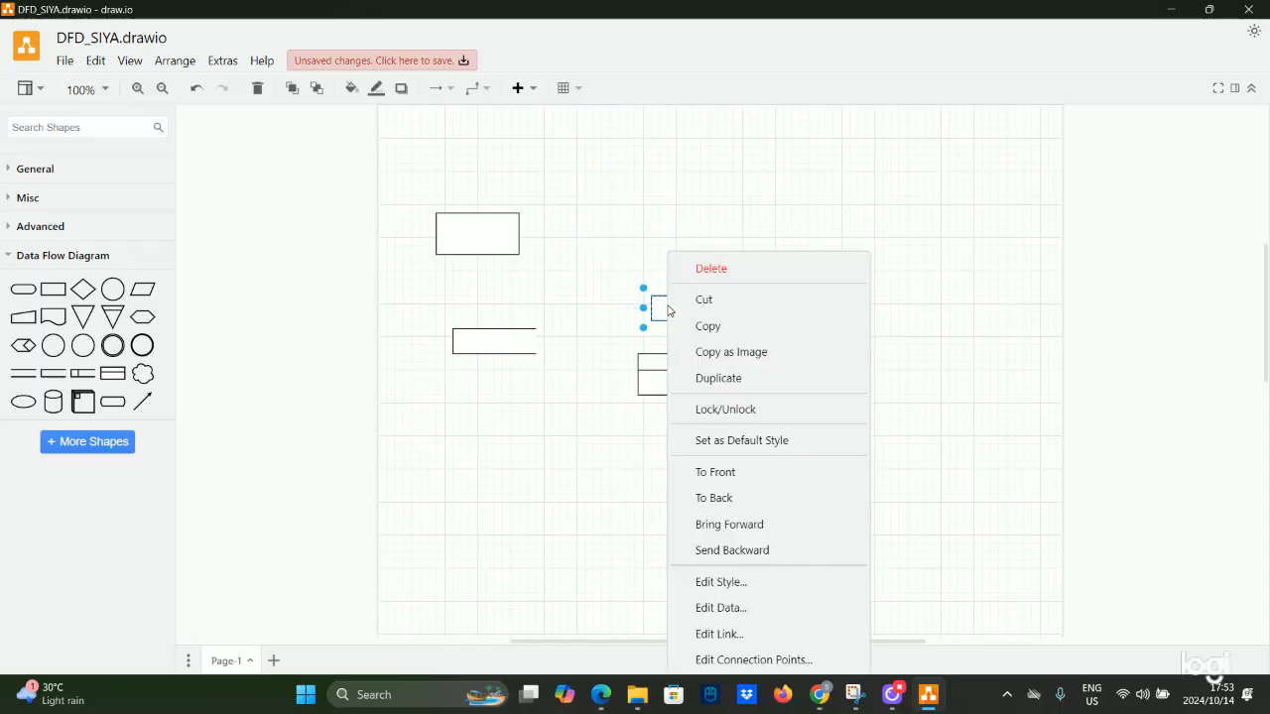
{"action": "left_click", "coordinate": [706, 269]}
{"action": "left_click", "coordinate": [666, 371]}
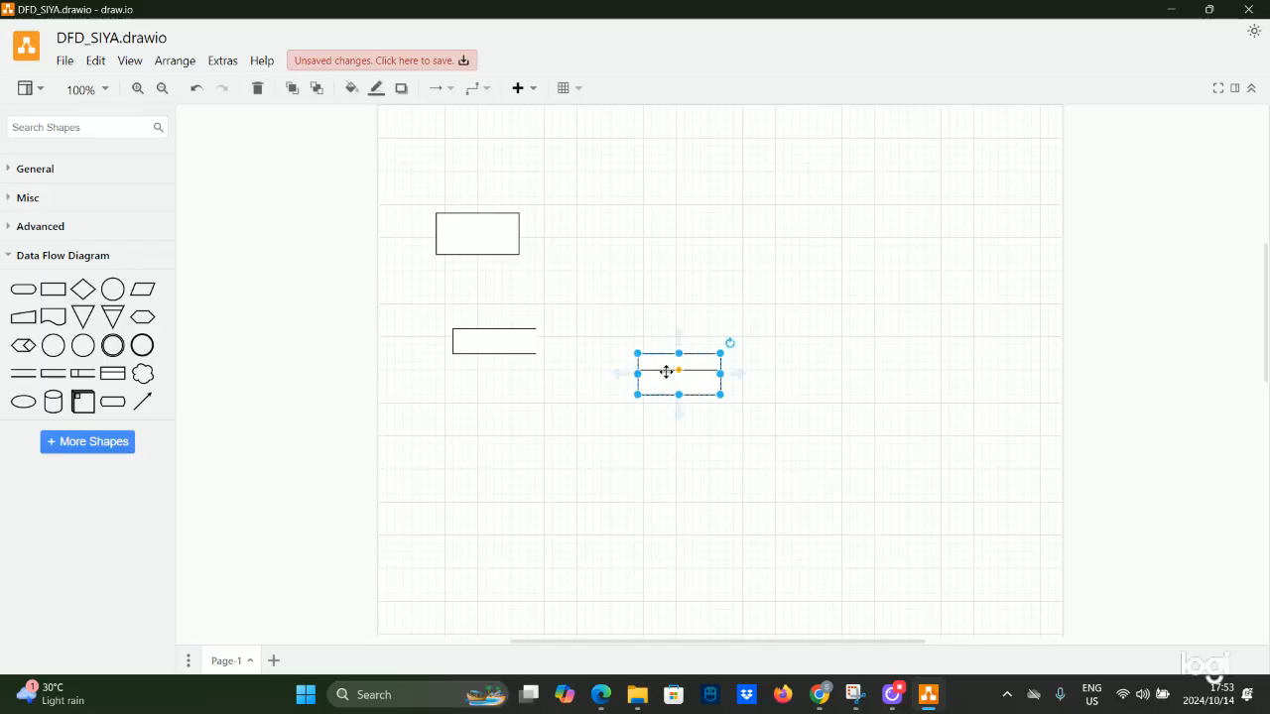
{"action": "right_click", "coordinate": [666, 371]}
{"action": "left_click", "coordinate": [737, 270]}
Delete the plain rectangle and the open-ended data store below it to clear the page.
{"action": "left_click", "coordinate": [504, 236]}
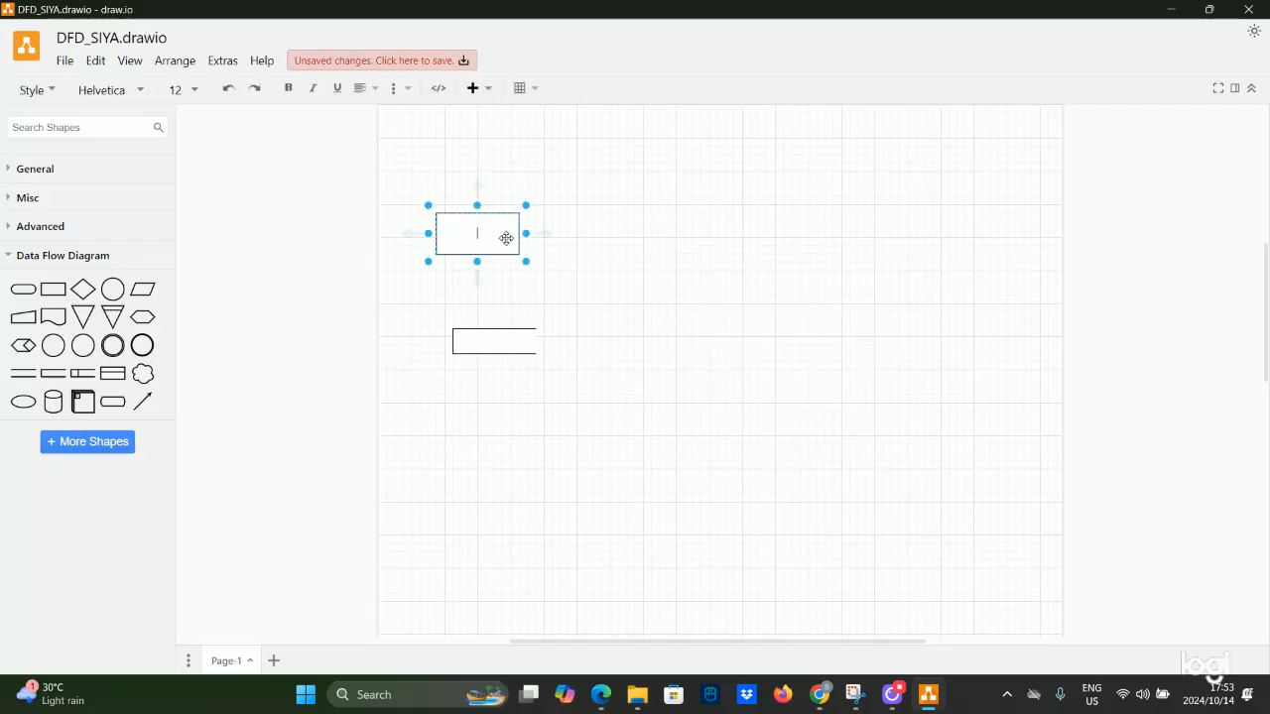
{"action": "right_click", "coordinate": [506, 237]}
{"action": "left_click", "coordinate": [543, 260]}
{"action": "left_click", "coordinate": [496, 334]}
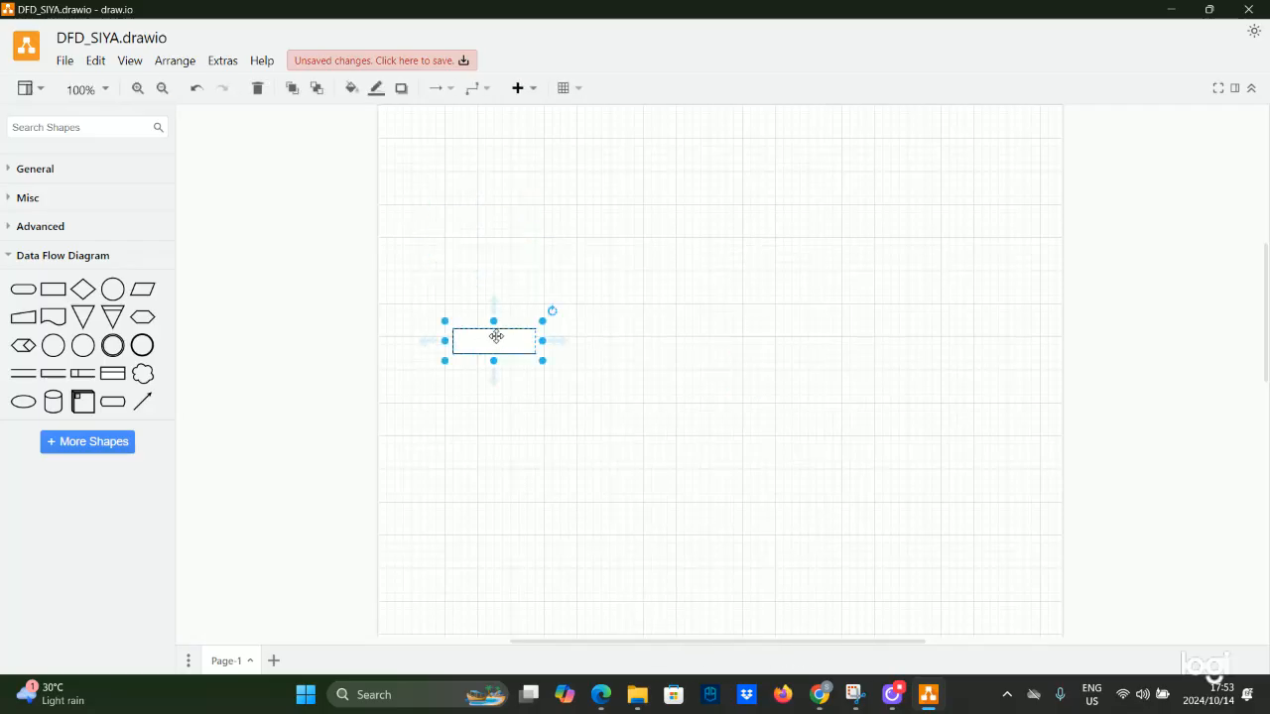
{"action": "right_click", "coordinate": [497, 337]}
{"action": "left_click", "coordinate": [512, 268]}
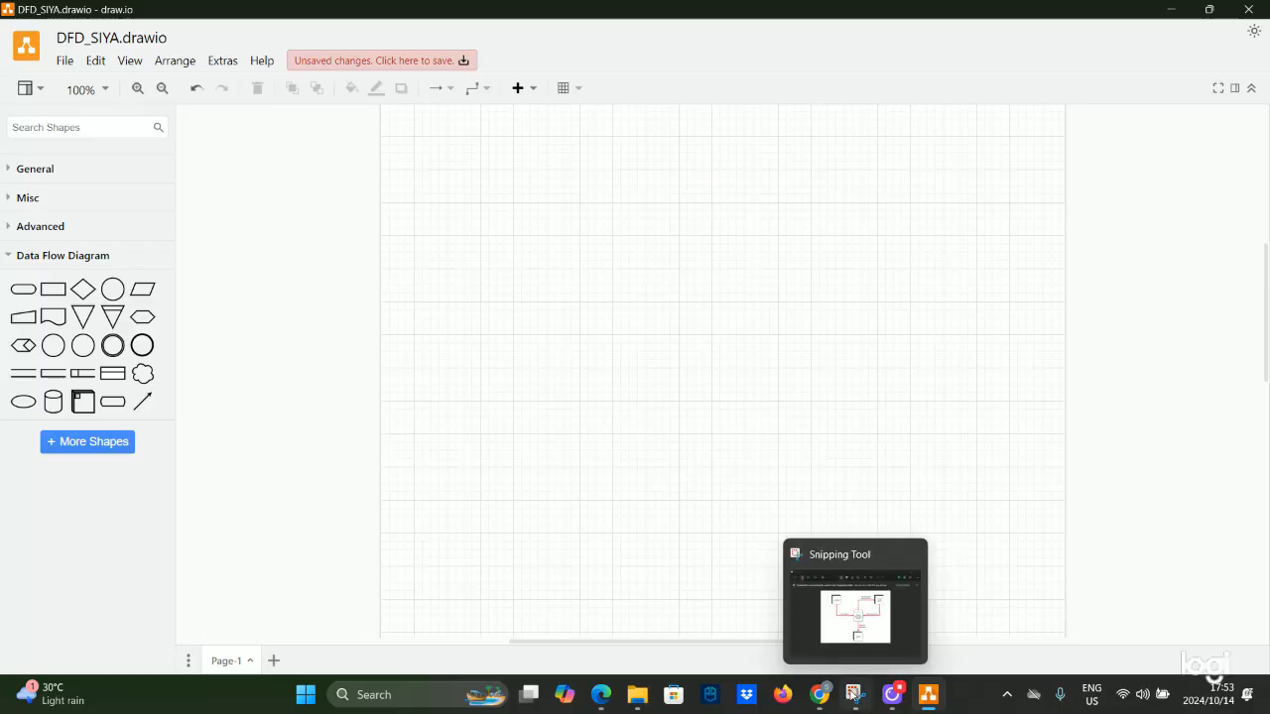
Check the reference airline diagram in Snipping Tool and place a Data Flow Diagram Entity shape near the page's centre.
{"action": "left_click", "coordinate": [854, 695]}
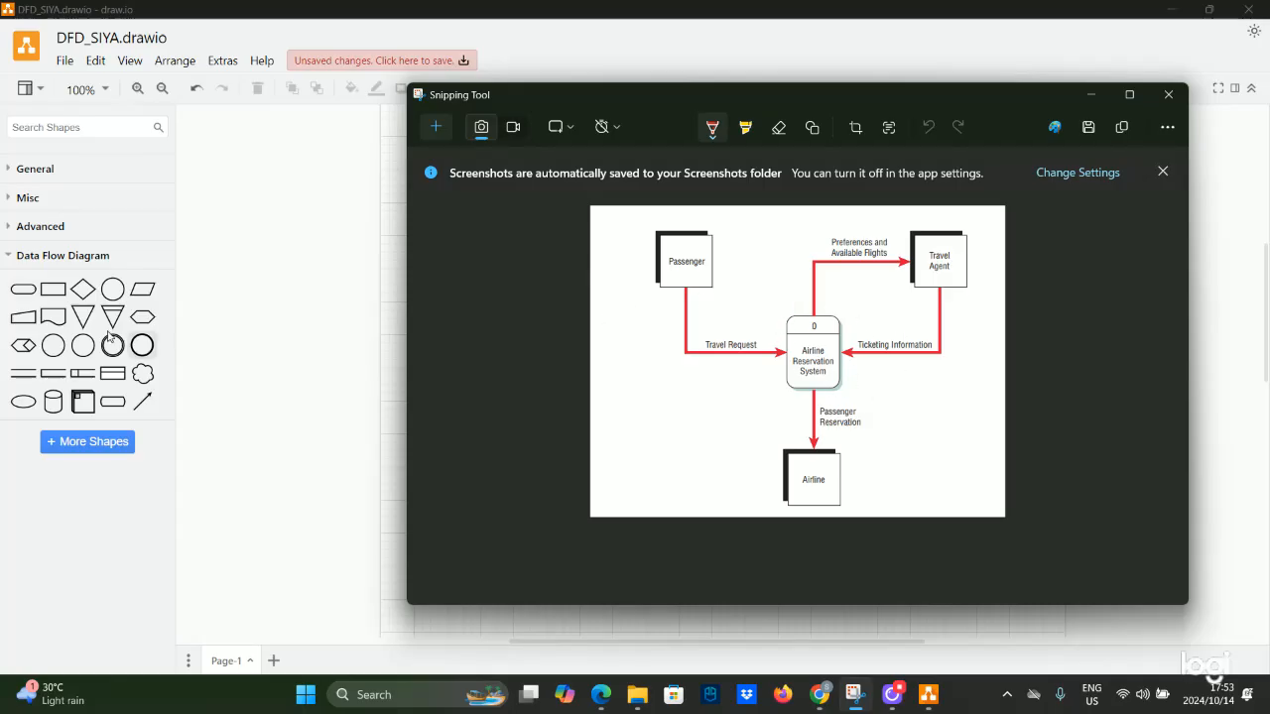
{"action": "mouse_move", "coordinate": [123, 379]}
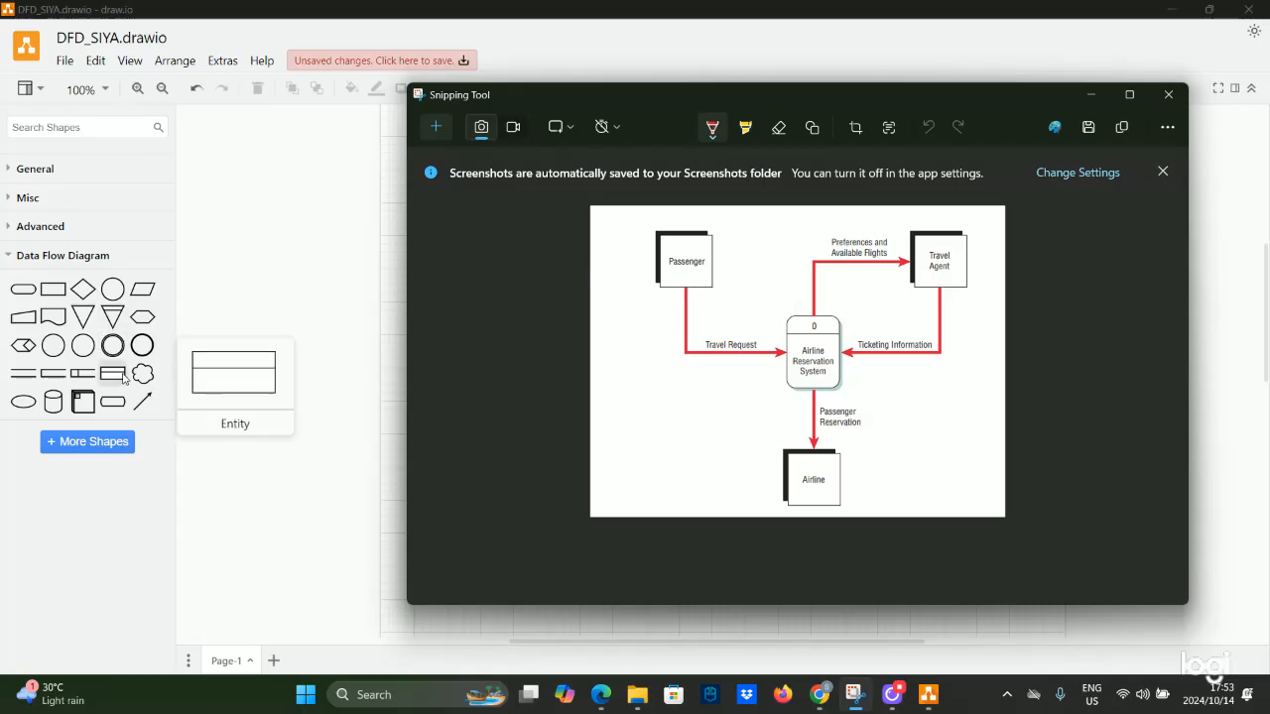
{"action": "left_click", "coordinate": [1093, 93]}
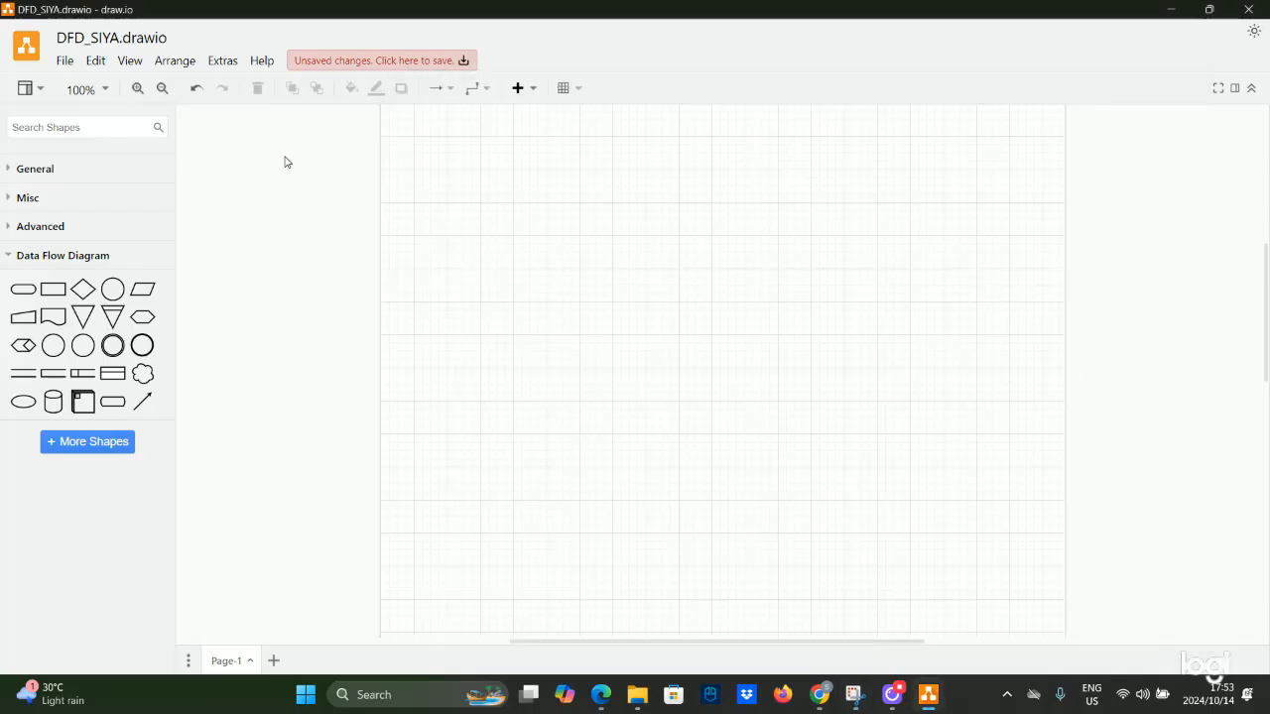
{"action": "left_click_drag", "start_coordinate": [113, 373], "coordinate": [667, 294]}
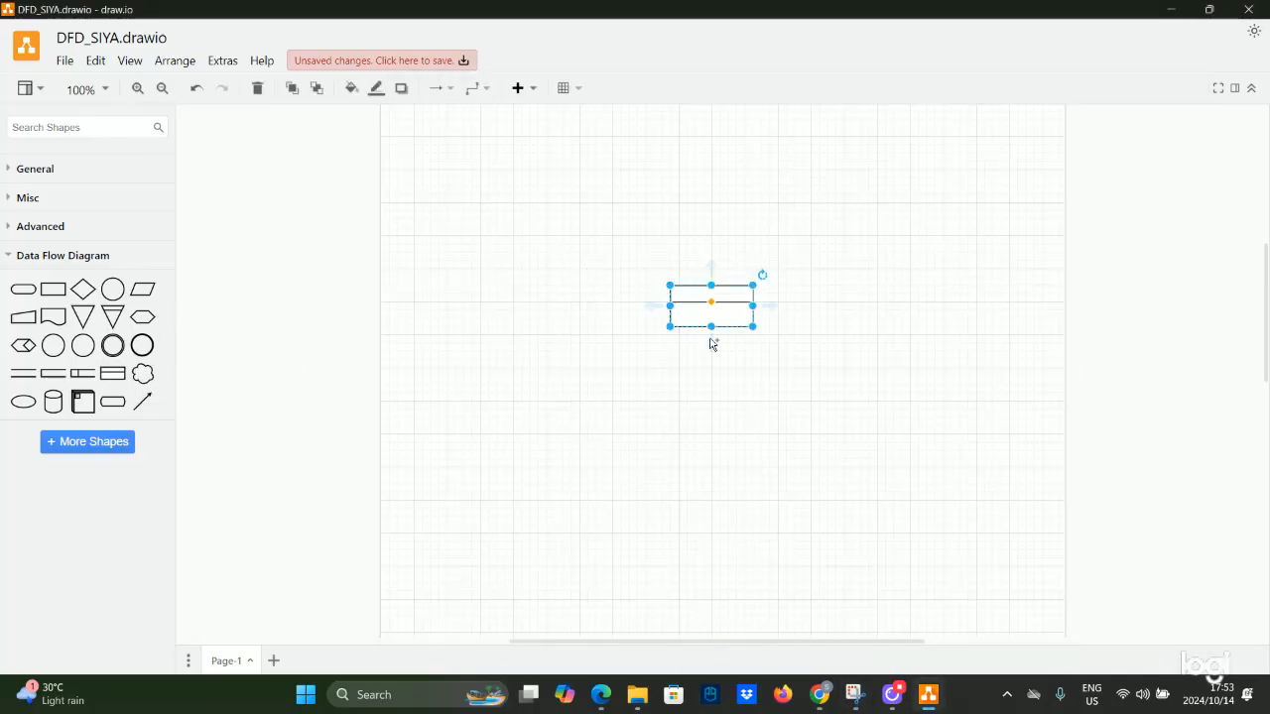
Enlarge the Entity shape to a roughly square box and position it near the middle of the page.
{"action": "left_click_drag", "start_coordinate": [706, 331], "coordinate": [745, 421]}
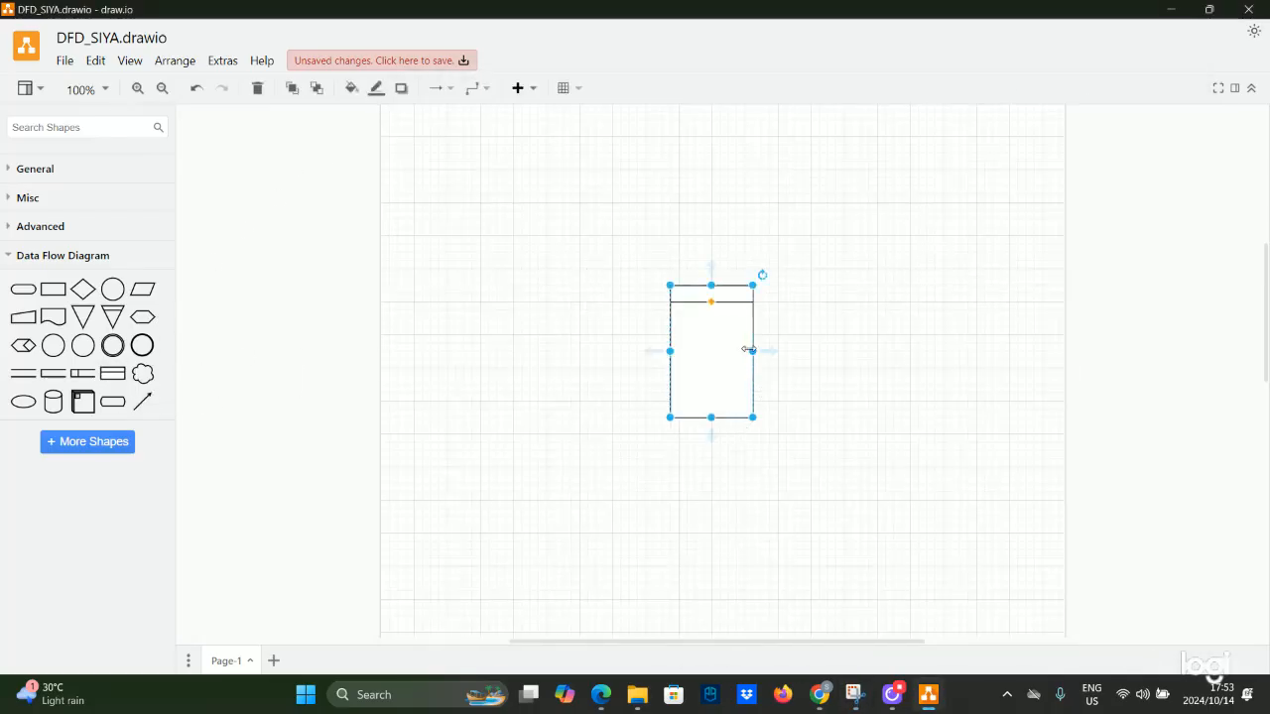
{"action": "left_click_drag", "start_coordinate": [753, 351], "coordinate": [835, 351]}
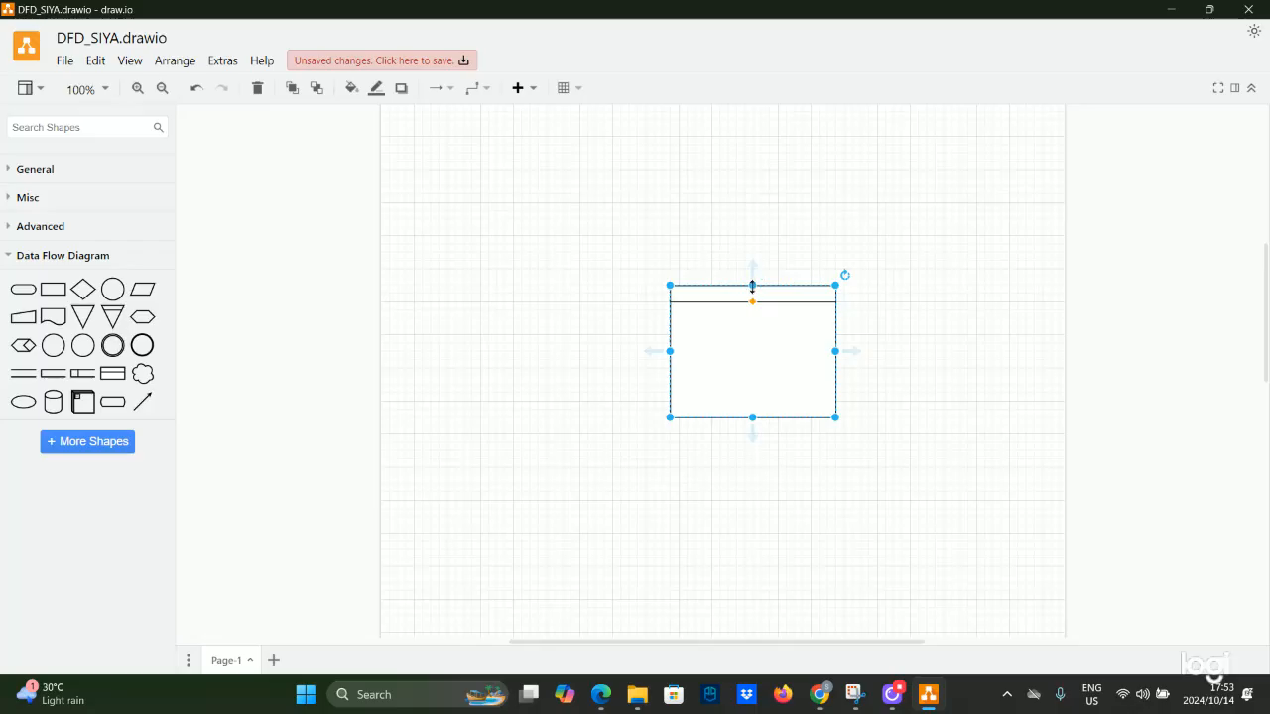
{"action": "left_click_drag", "start_coordinate": [752, 286], "coordinate": [752, 211]}
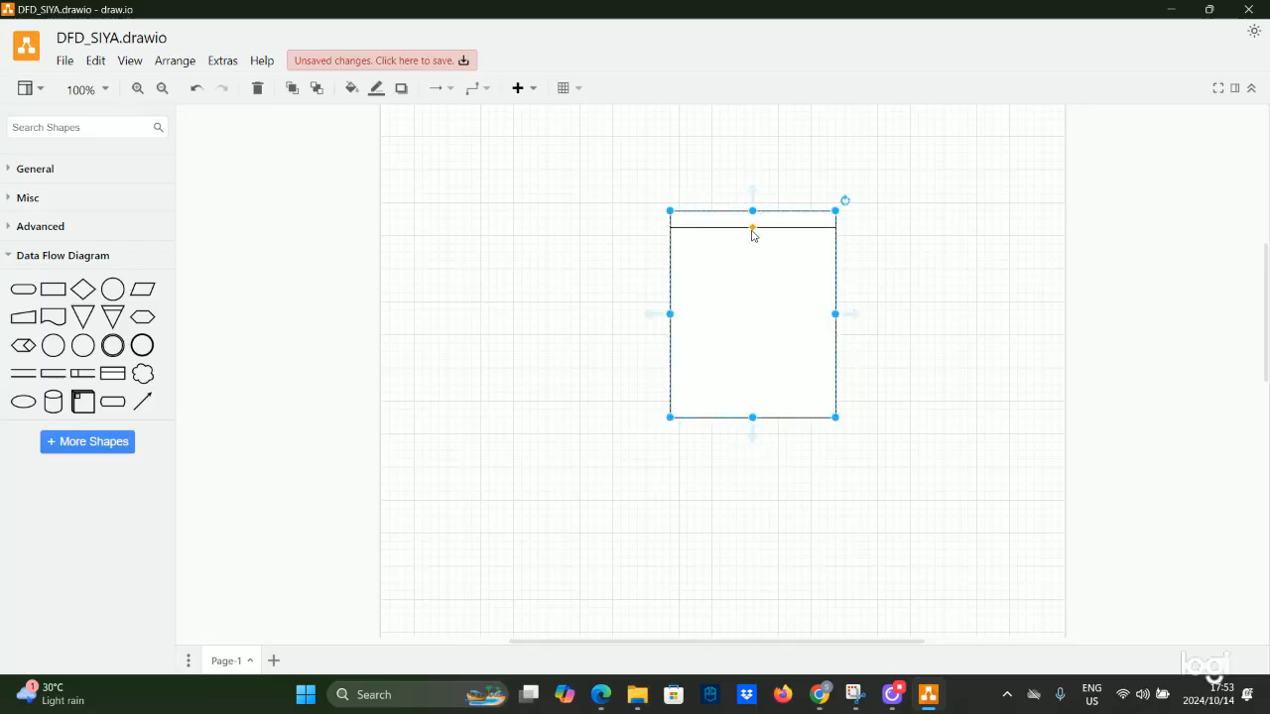
{"action": "left_click_drag", "start_coordinate": [748, 289], "coordinate": [719, 313]}
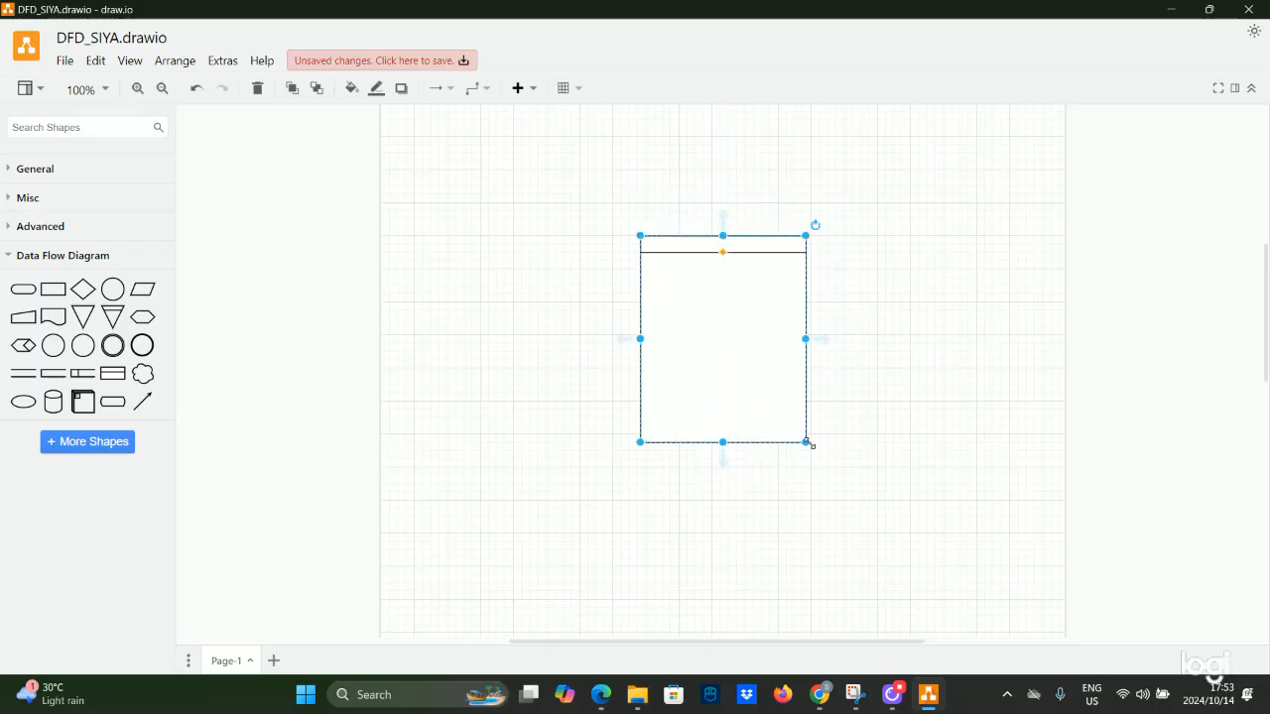
{"action": "left_click_drag", "start_coordinate": [809, 446], "coordinate": [777, 375]}
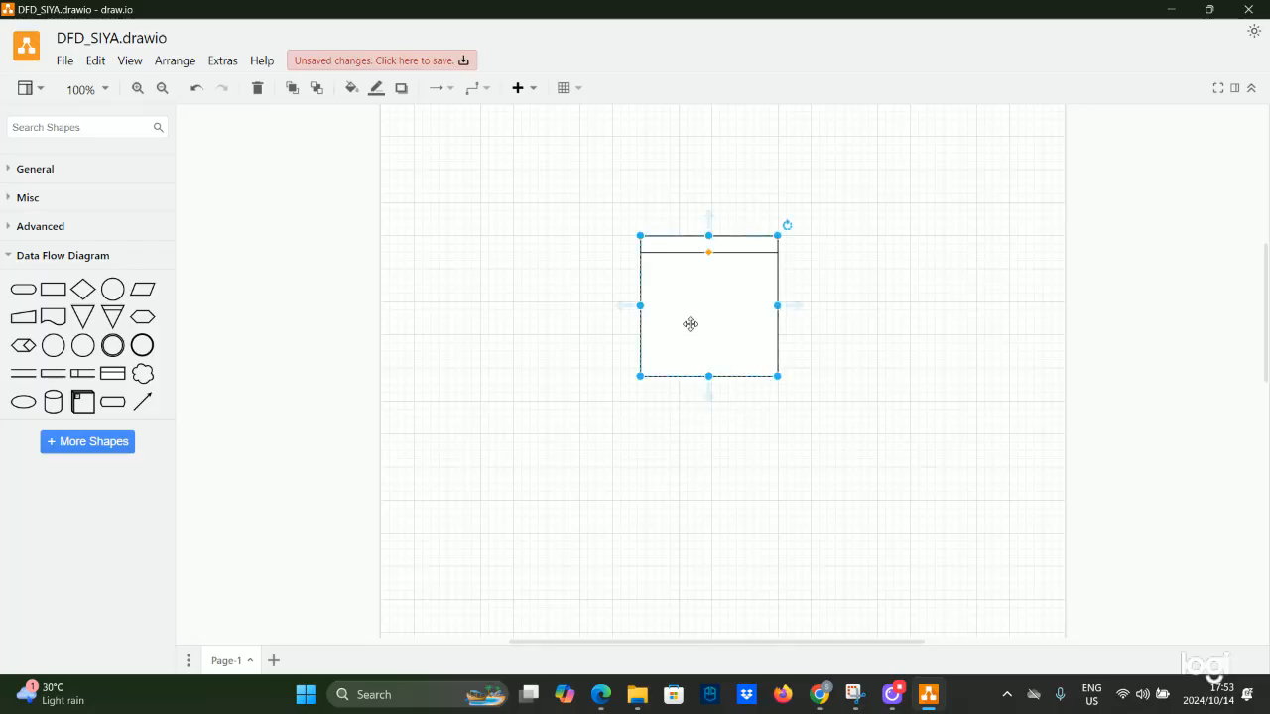
{"action": "mouse_move", "coordinate": [688, 323]}
{"action": "left_mouse_down"}
{"action": "mouse_move", "coordinate": [710, 369]}
{"action": "mouse_move", "coordinate": [700, 331]}
{"action": "left_mouse_up"}
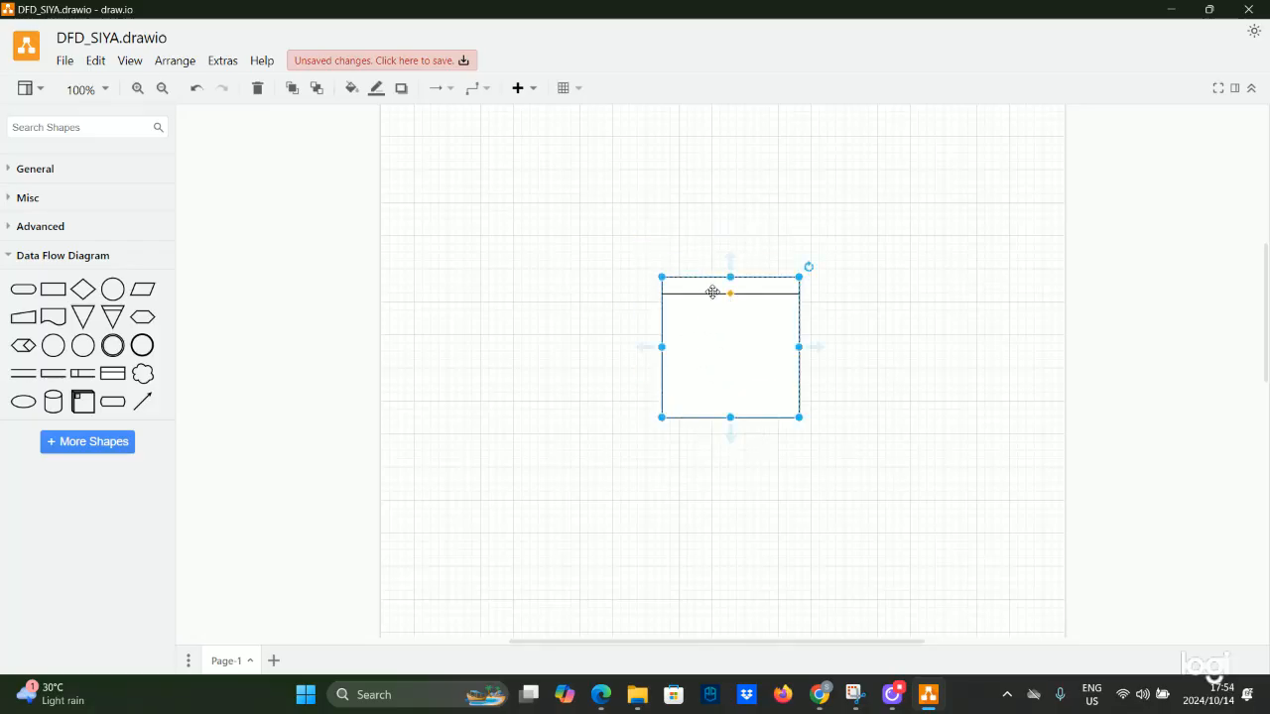
Label the Entity shape's header 0, following the reference diagram in Snipping Tool.
{"action": "double_click", "coordinate": [705, 284]}
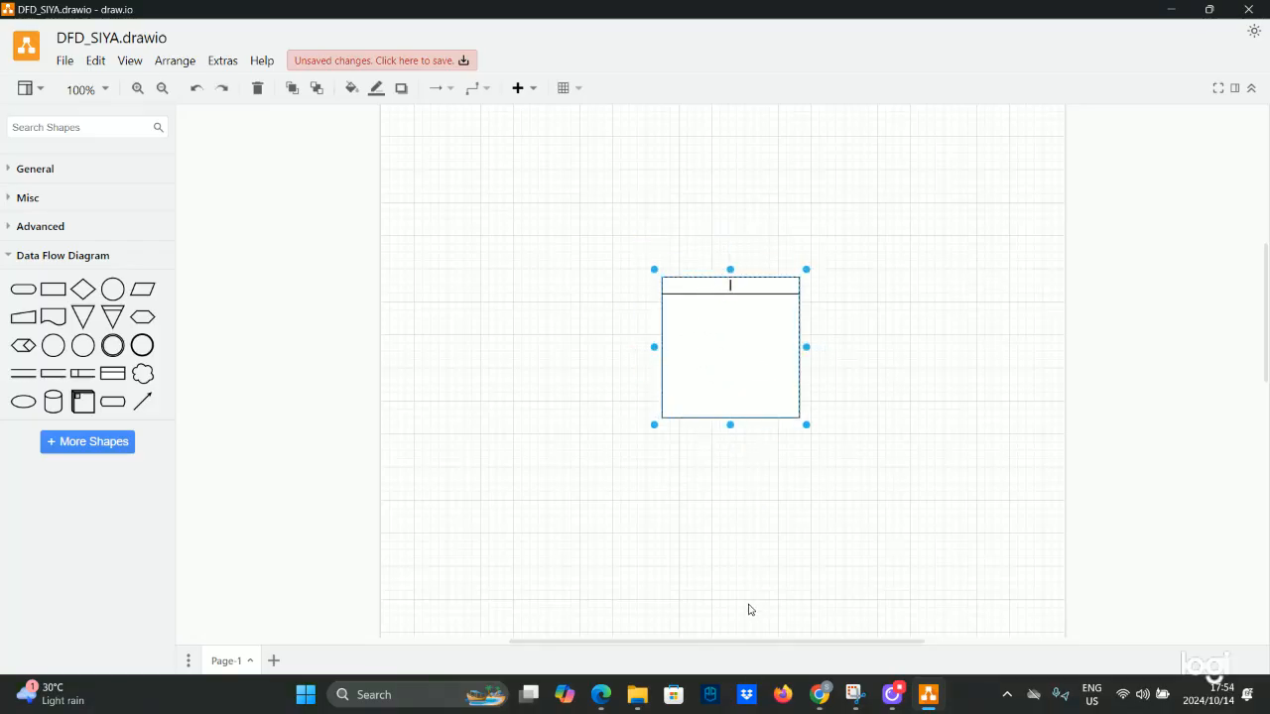
{"action": "left_click", "coordinate": [853, 706]}
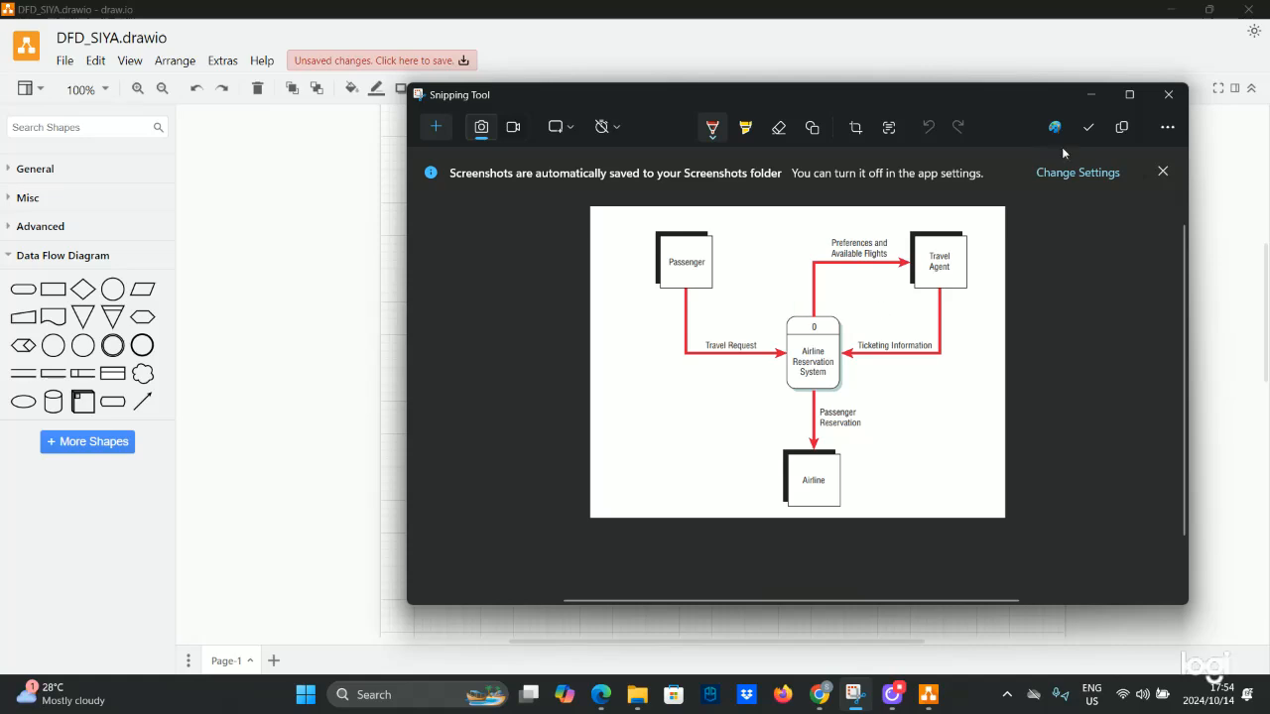
{"action": "left_click", "coordinate": [1089, 97]}
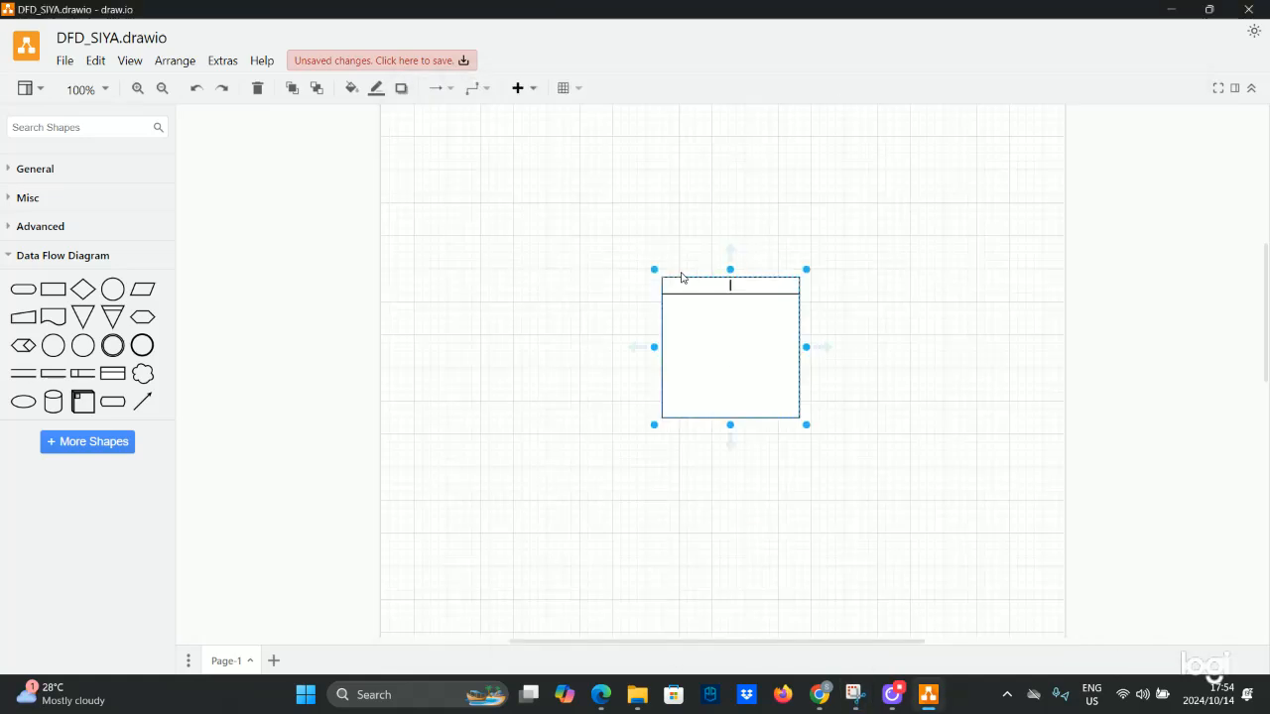
{"action": "type", "text": "0"}
{"action": "left_click", "coordinate": [723, 334]}
{"action": "double_click", "coordinate": [727, 344]}
{"action": "type", "text": "HHHH"}
Expand the General library, add a Text element inside the Entity shape's body and widen the box.
{"action": "left_click", "coordinate": [4, 176]}
{"action": "mouse_move", "coordinate": [85, 206]}
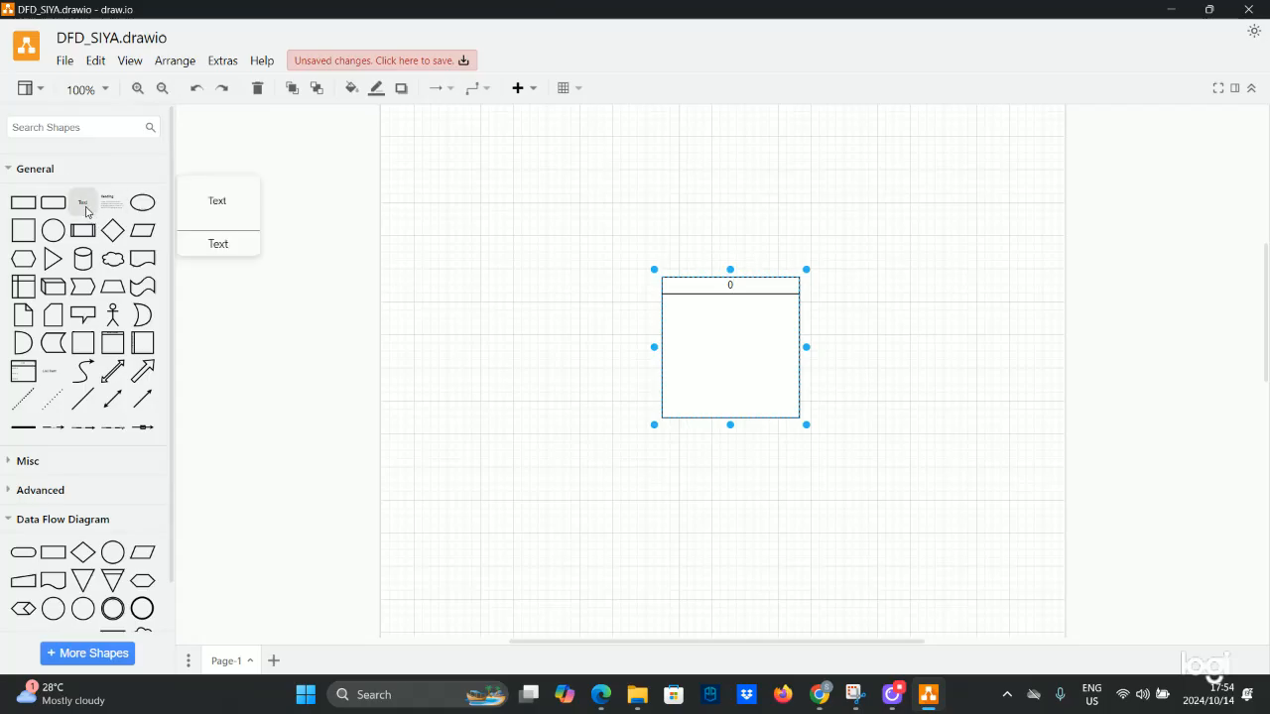
{"action": "left_click_drag", "start_coordinate": [85, 209], "coordinate": [782, 437]}
{"action": "left_click_drag", "start_coordinate": [796, 365], "coordinate": [836, 363]}
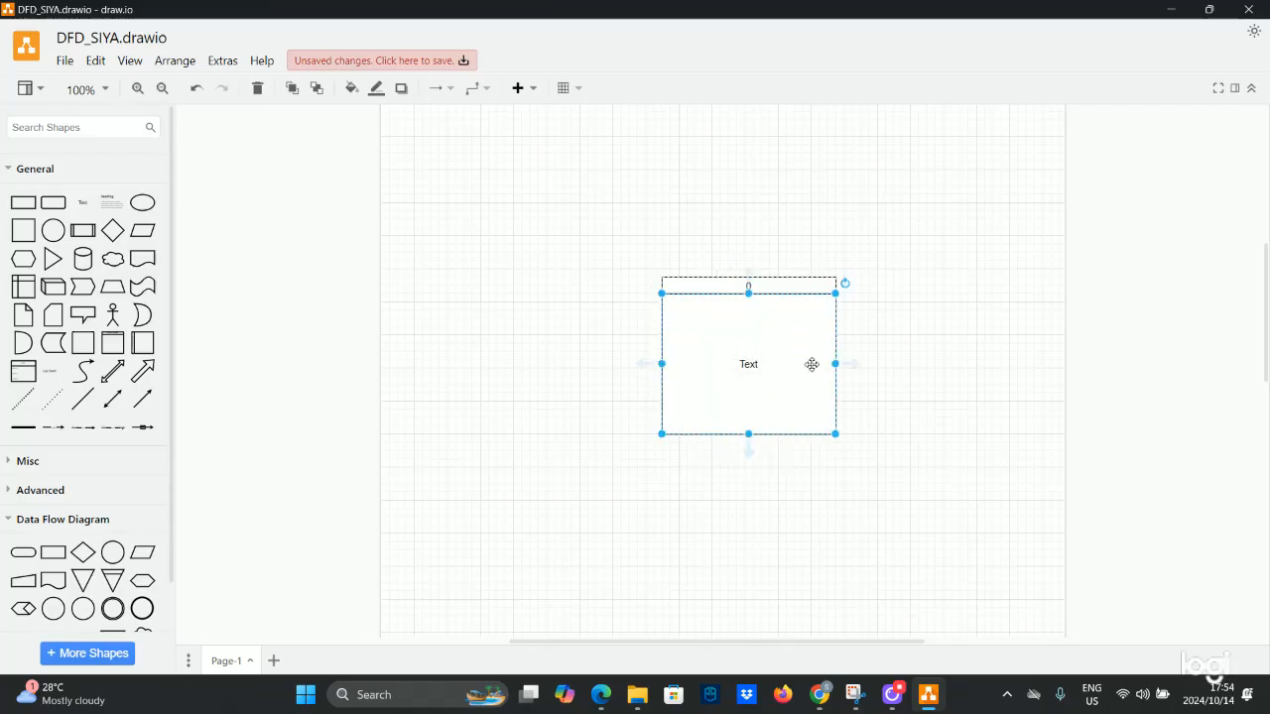
{"action": "mouse_move", "coordinate": [662, 363]}
{"action": "left_mouse_down"}
{"action": "mouse_move", "coordinate": [646, 358]}
{"action": "mouse_move", "coordinate": [659, 363]}
{"action": "left_mouse_up"}
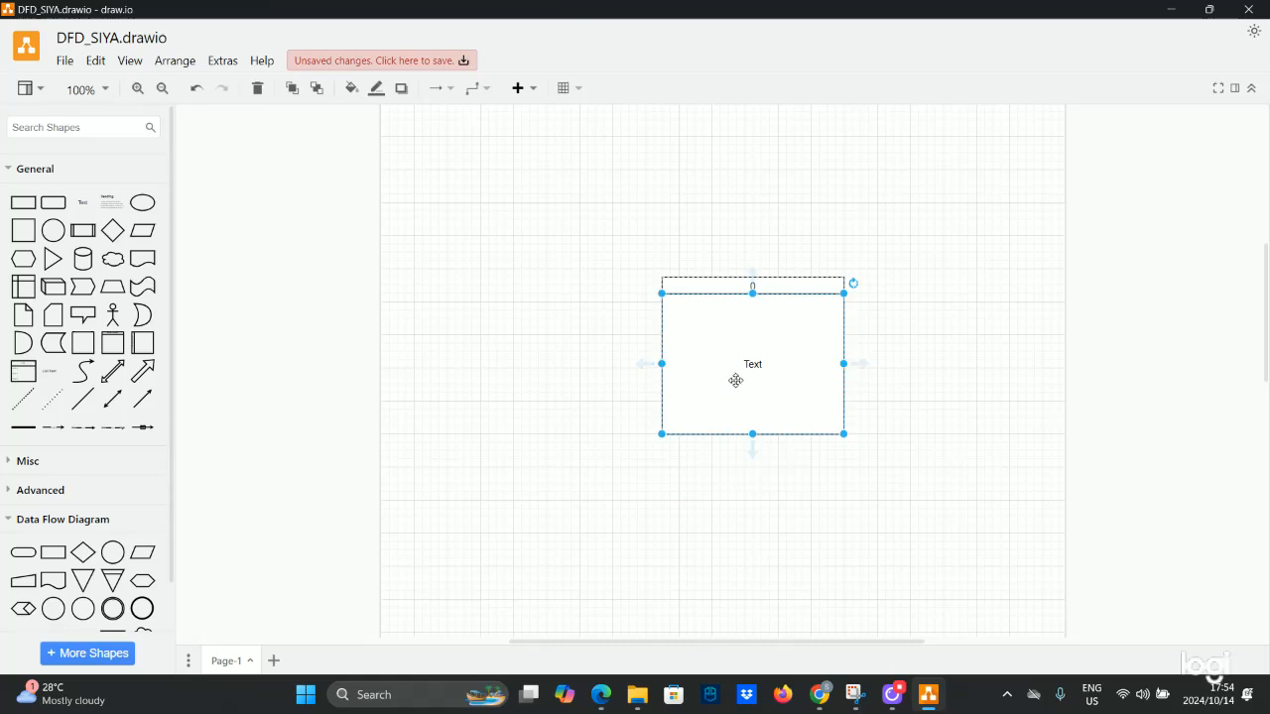
Replace the placeholder text in the Entity shape's body with "Airline Reservation System".
{"action": "double_click", "coordinate": [752, 365]}
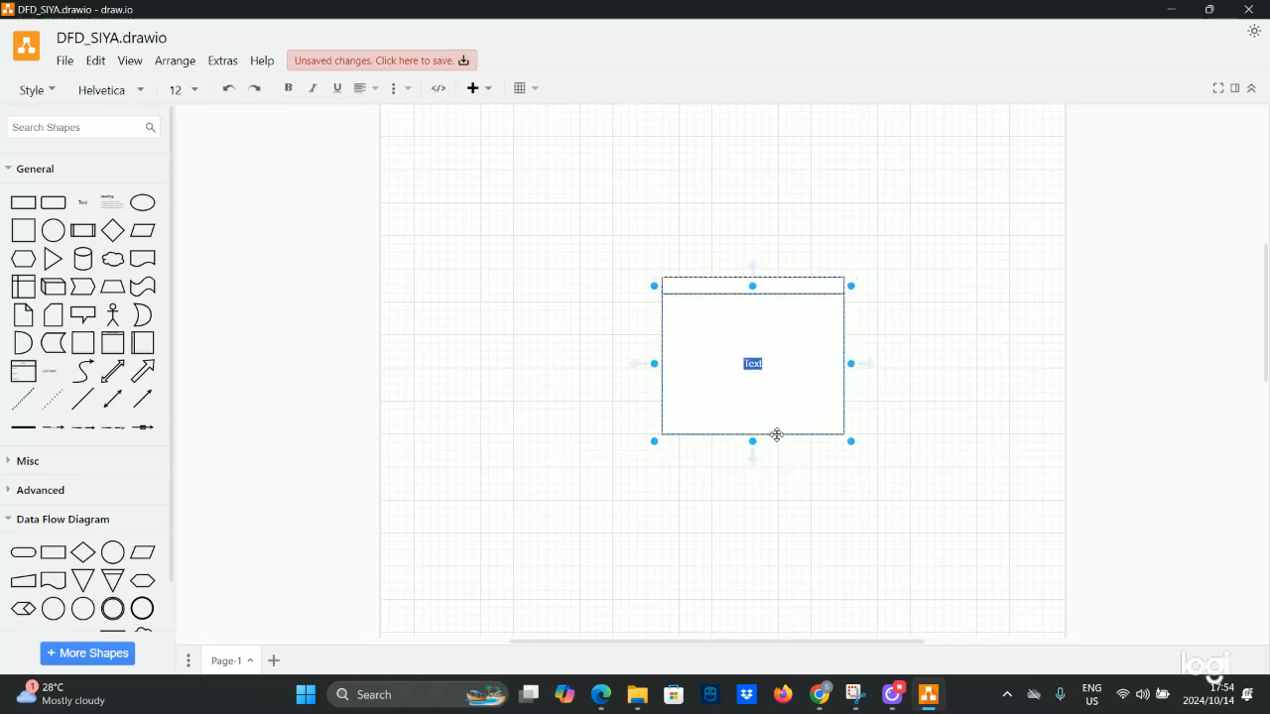
{"action": "type", "text": "A"}
{"action": "type", "text": "irline Re"}
{"action": "type", "text": "se"}
{"action": "type", "text": "r"}
{"action": "type", "text": "vation"}
{"action": "type", "text": " S"}
{"action": "type", "text": "sys"}
{"action": "key", "text": "BackSpace"}
{"action": "key", "text": "BackSpace"}
{"action": "key", "text": "BackSpace"}
{"action": "type", "text": "ystem"}
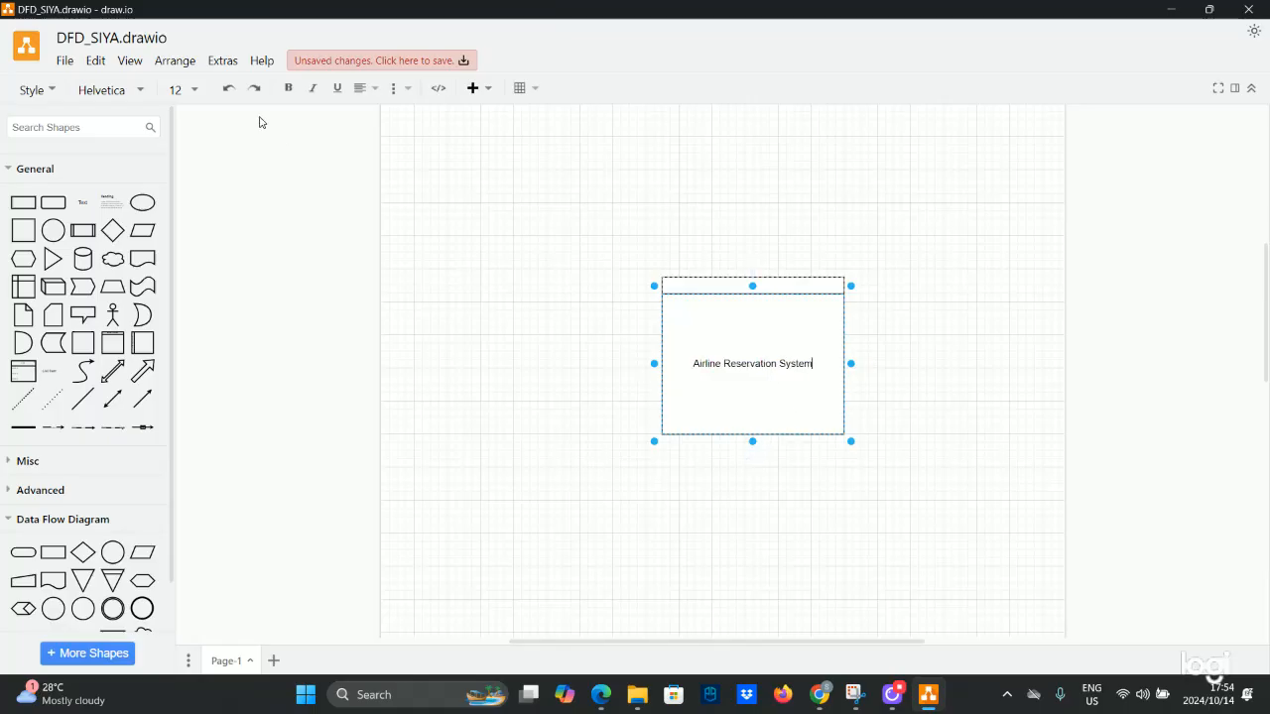
{"action": "left_click", "coordinate": [527, 225]}
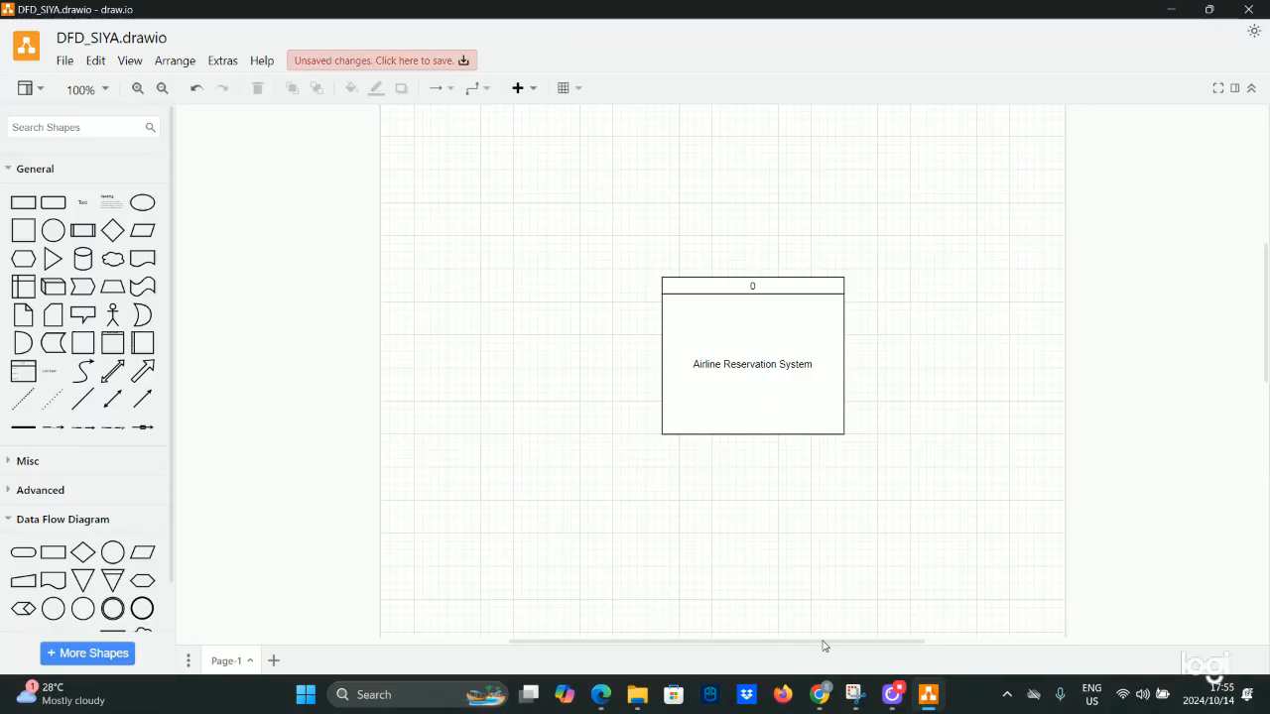
Recheck the reference diagram, collapse the General library and place an Activity / Process / Entity rectangle up and left of the Airline Reservation System box.
{"action": "left_click", "coordinate": [855, 694]}
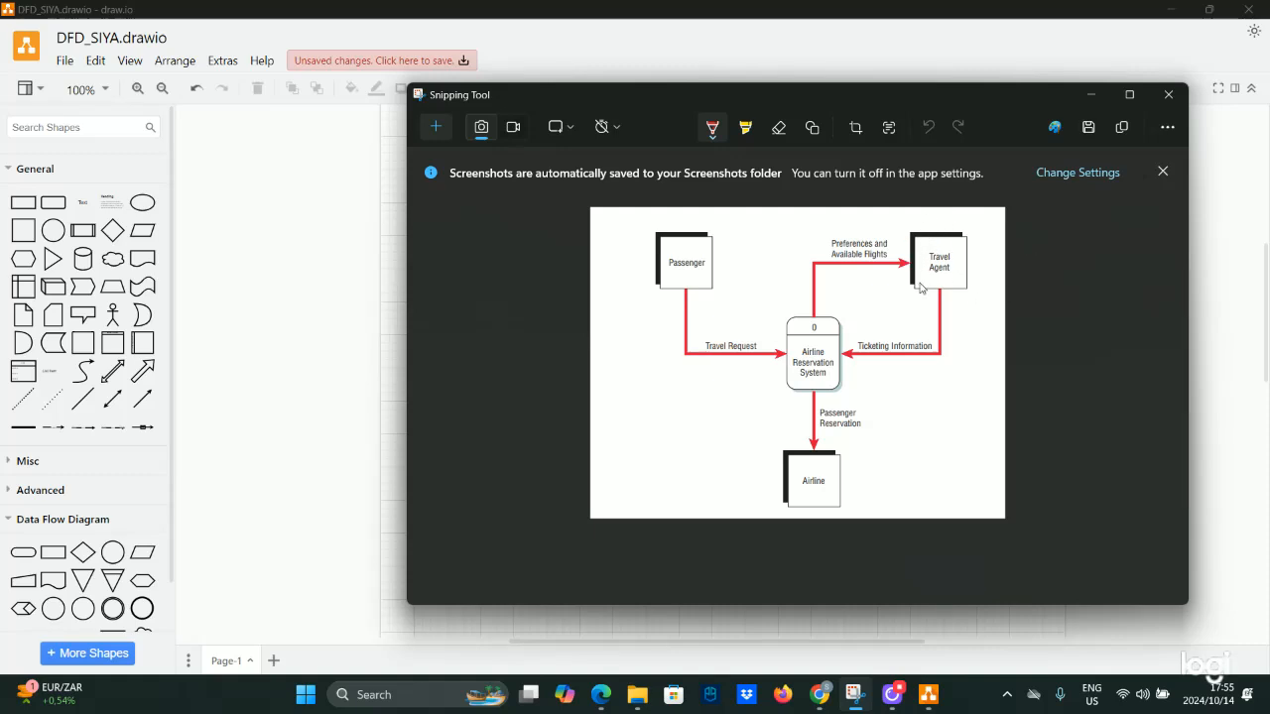
{"action": "left_click", "coordinate": [1089, 93]}
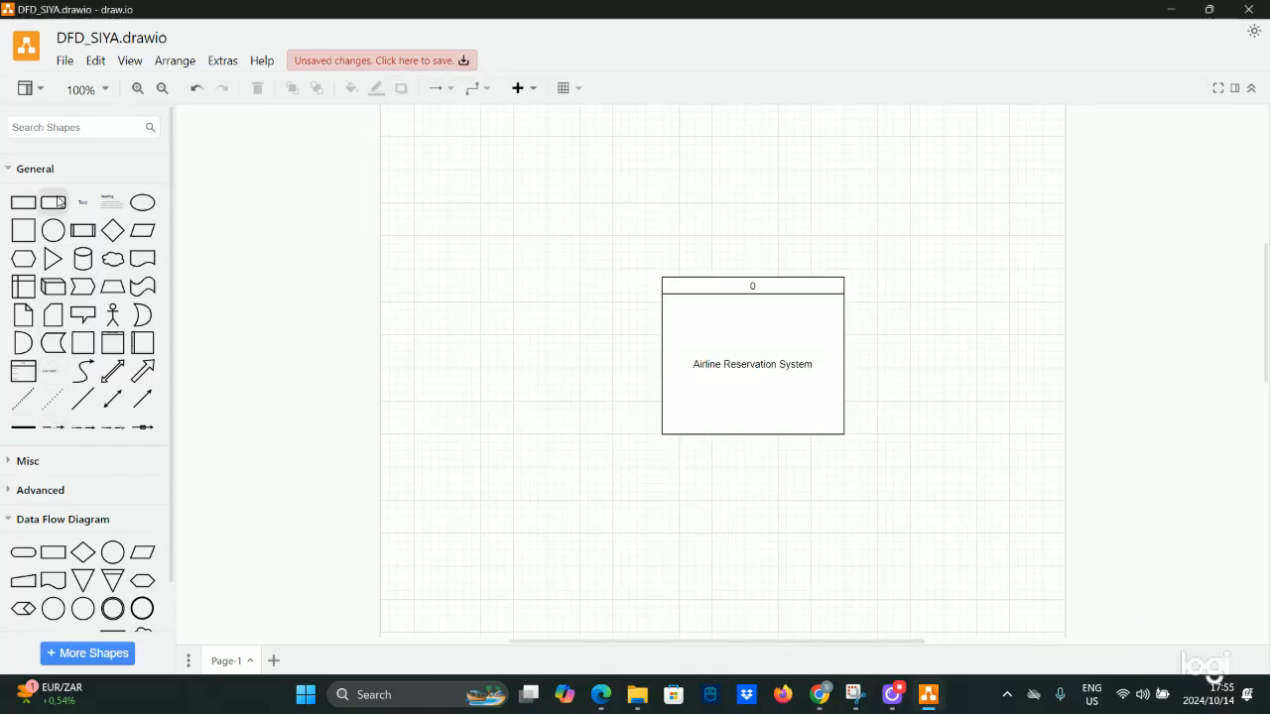
{"action": "left_click", "coordinate": [10, 169]}
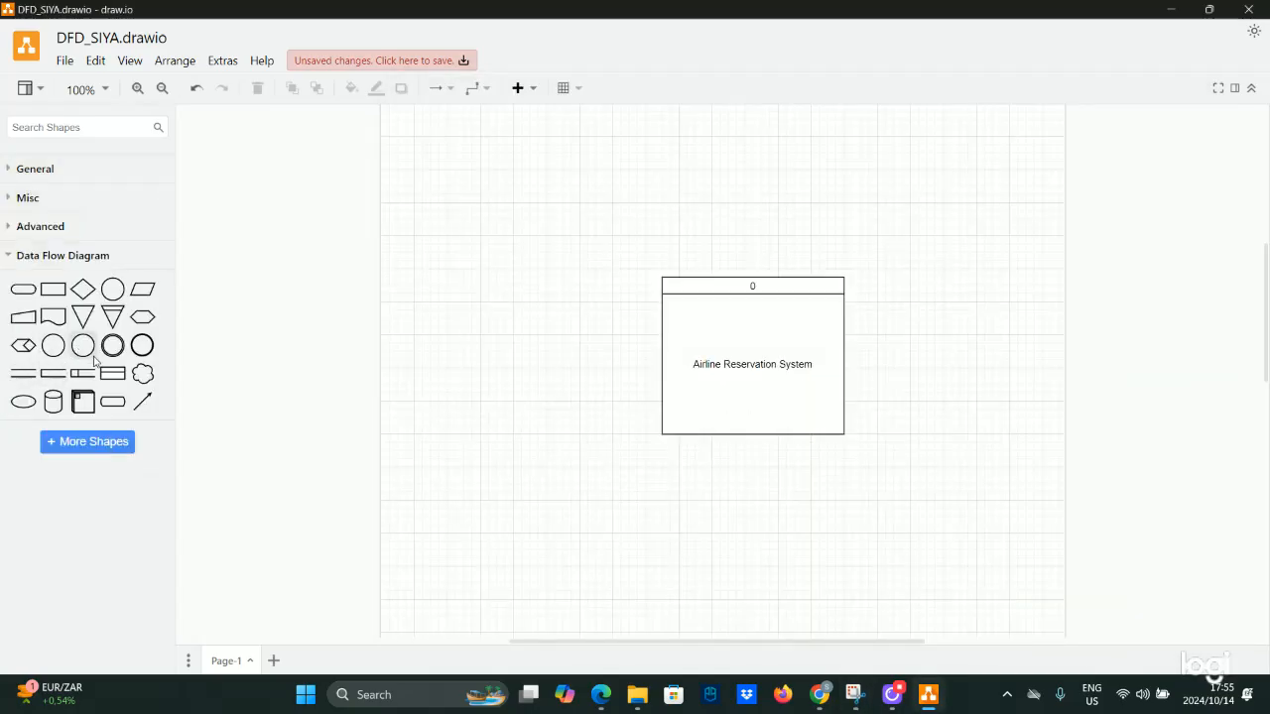
{"action": "mouse_move", "coordinate": [82, 411]}
{"action": "mouse_move", "coordinate": [51, 300]}
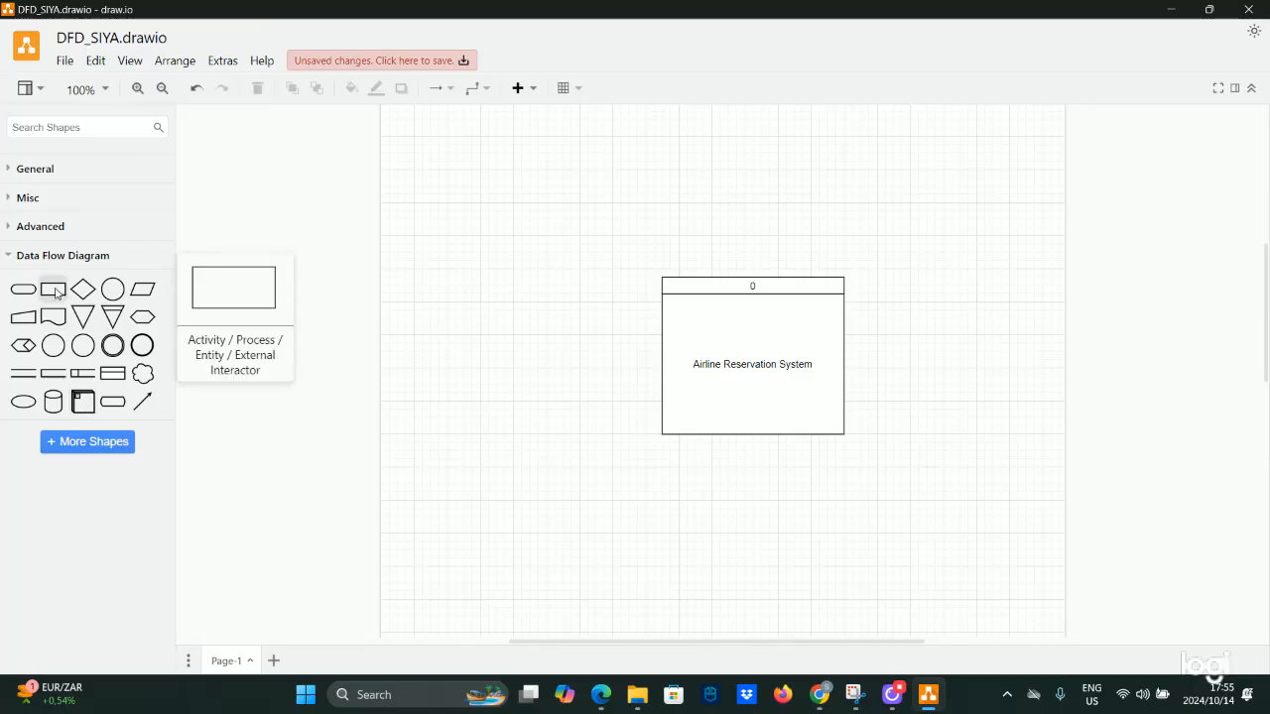
{"action": "left_click_drag", "start_coordinate": [55, 293], "coordinate": [408, 247]}
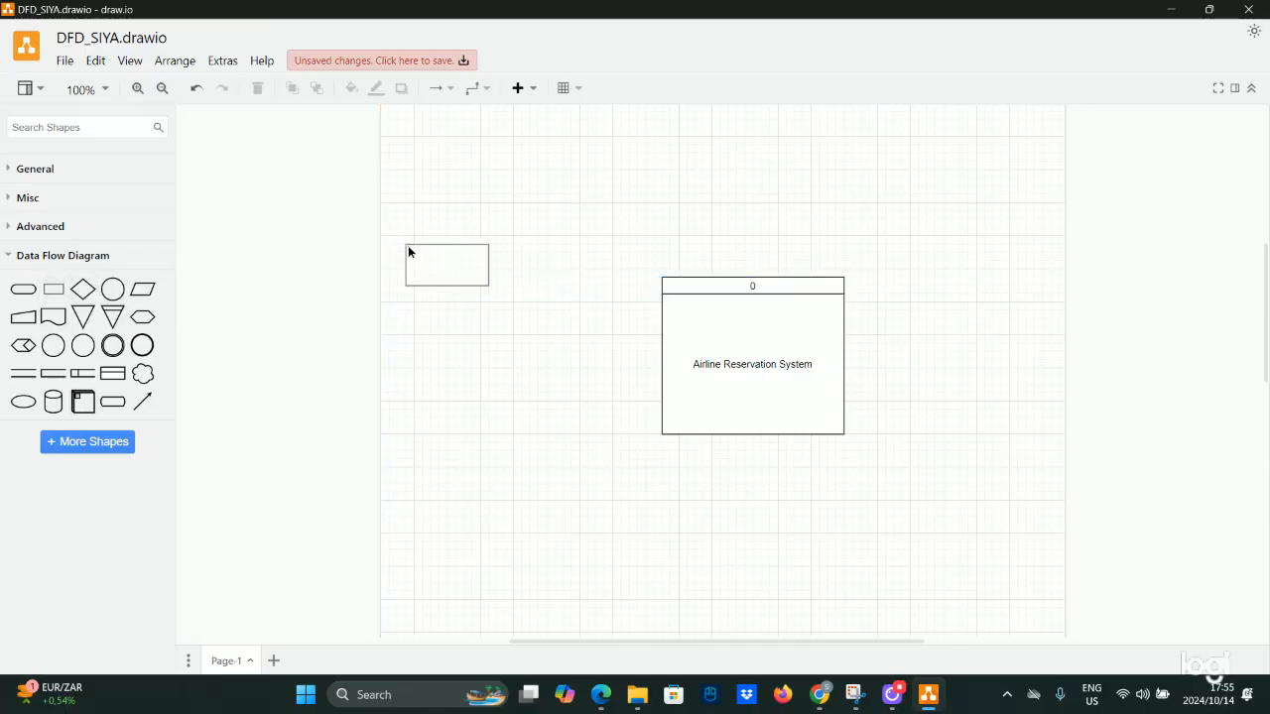
{"action": "left_click_drag", "start_coordinate": [83, 402], "coordinate": [428, 384]}
{"action": "double_click", "coordinate": [426, 388]}
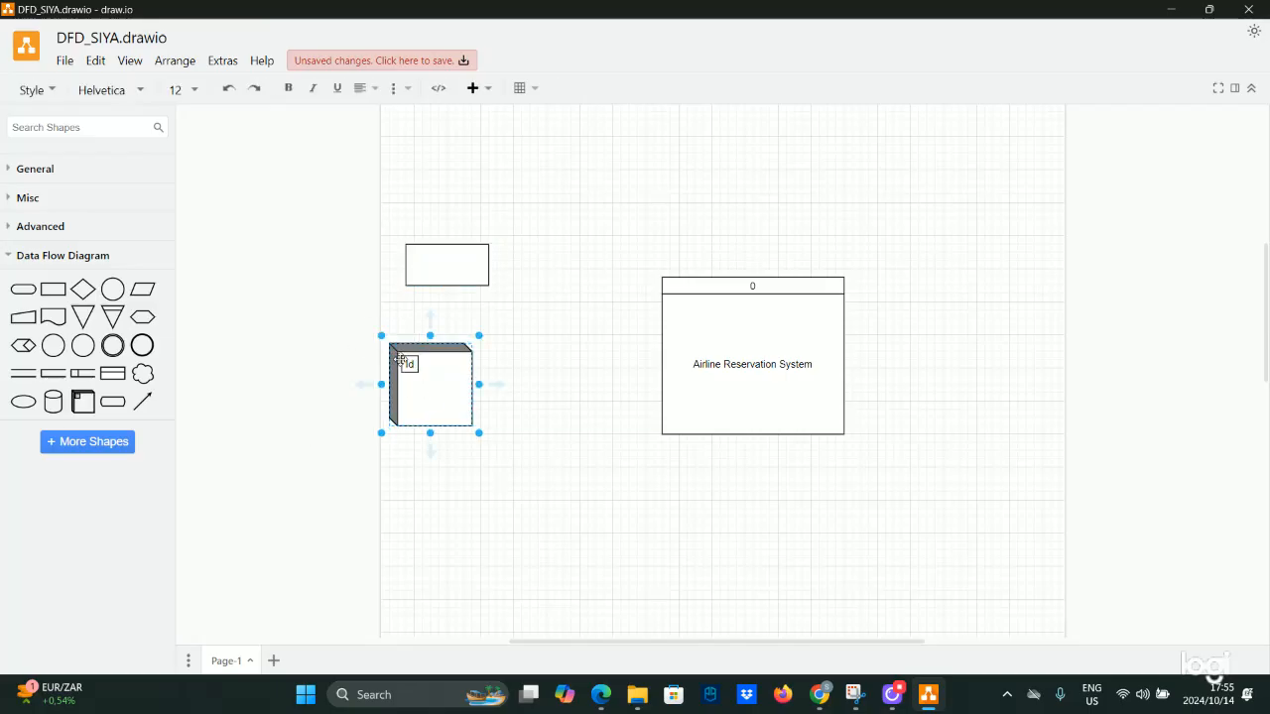
{"action": "left_click", "coordinate": [402, 364]}
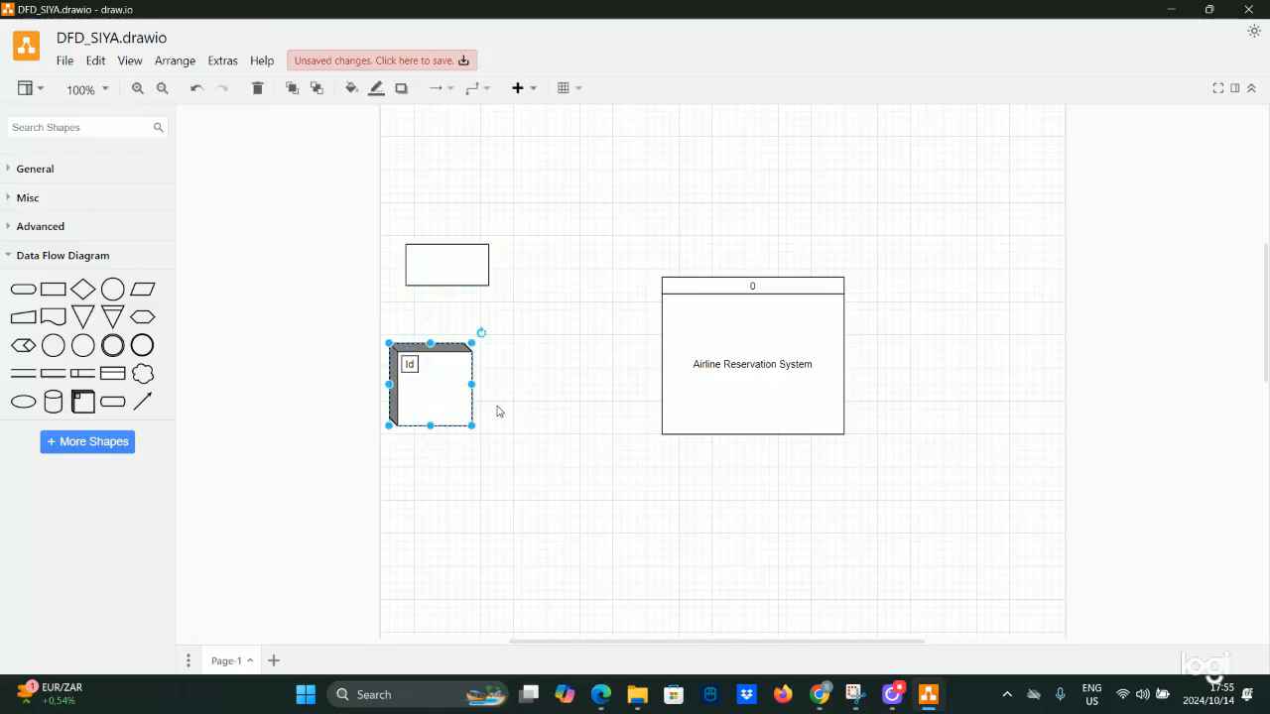
{"action": "key", "text": "Delete"}
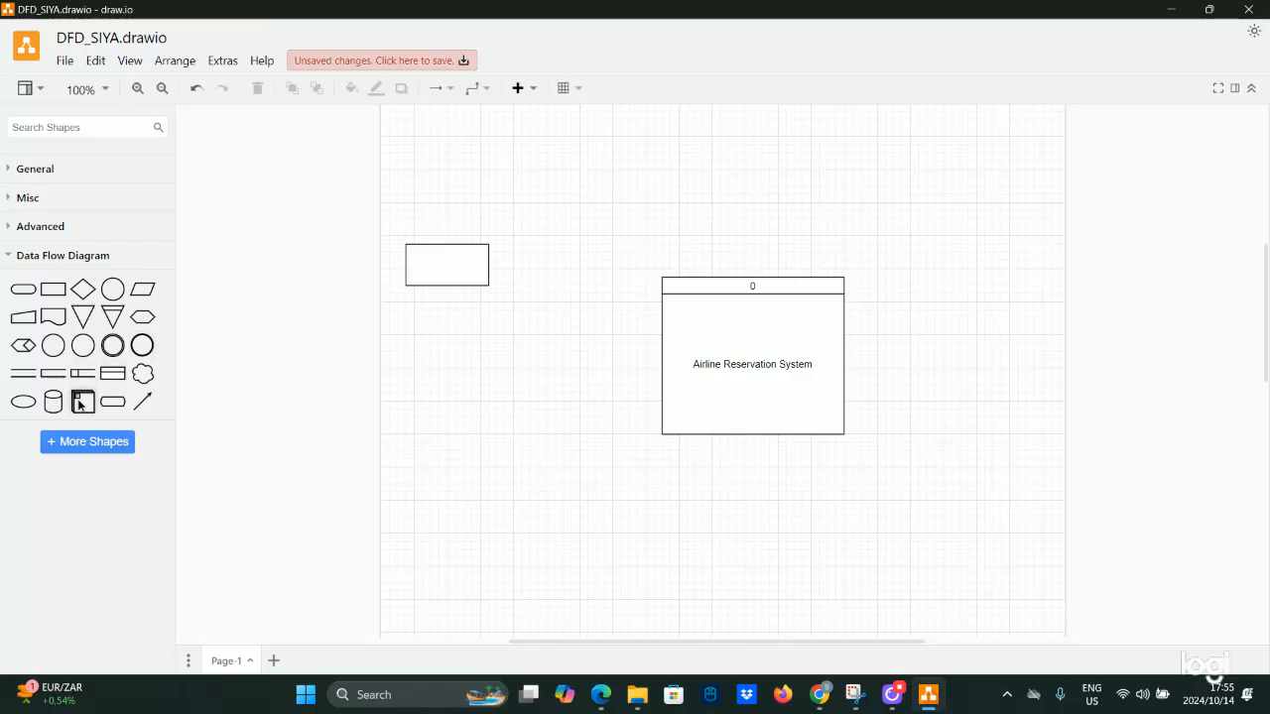
Place an External Entity shape with an Id box and position it just below the plain rectangle.
{"action": "left_click_drag", "start_coordinate": [84, 401], "coordinate": [498, 360]}
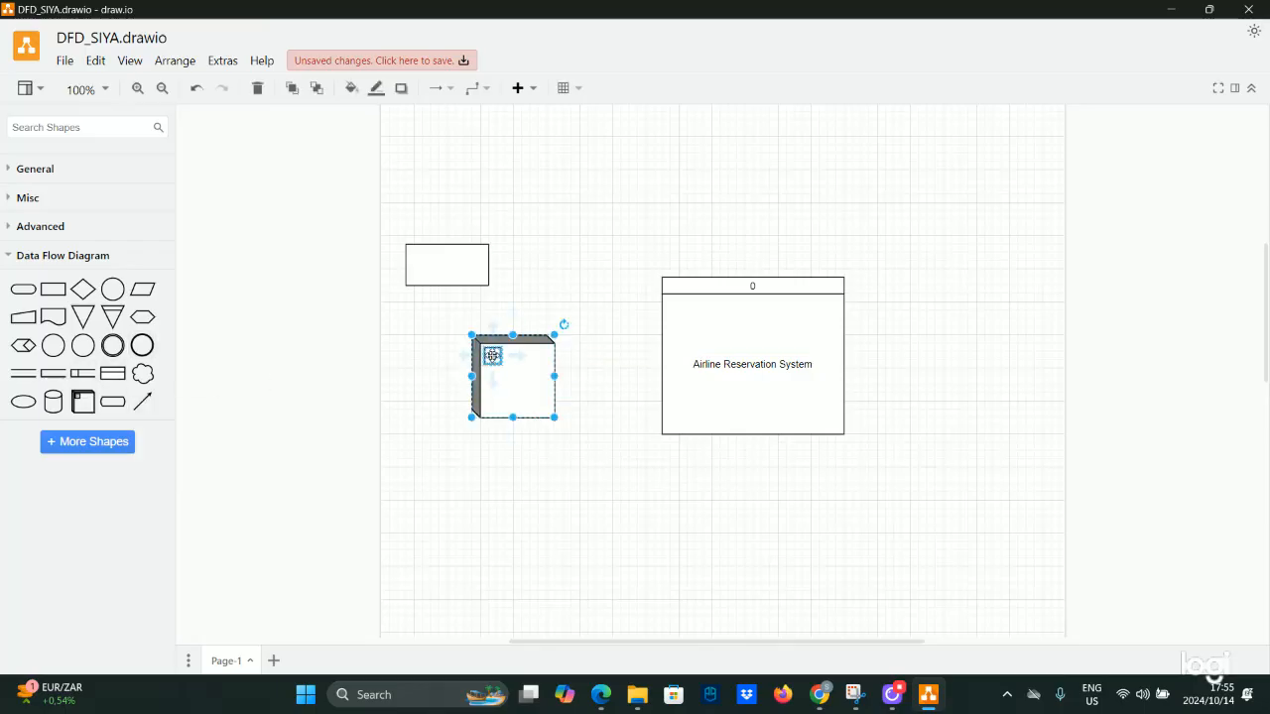
{"action": "left_click_drag", "start_coordinate": [492, 355], "coordinate": [451, 343]}
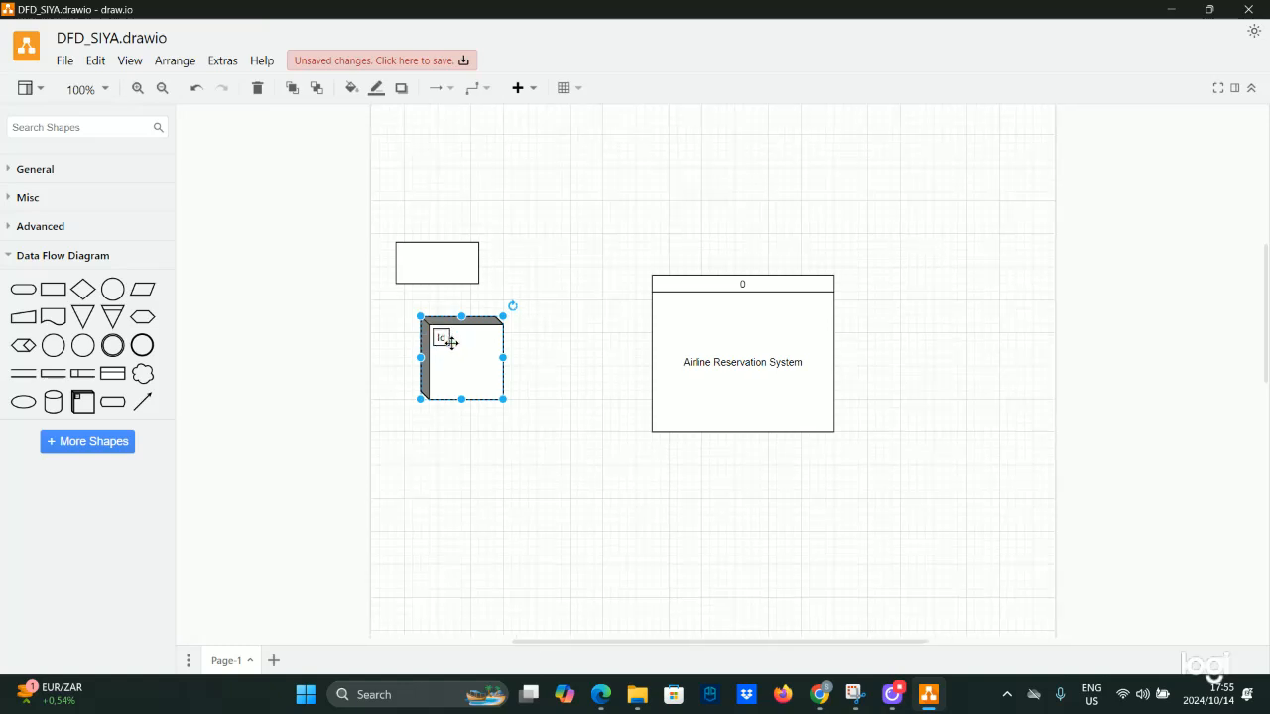
Try entering the test text "hh" in the body of the External Entity shape.
{"action": "right_click", "coordinate": [438, 339]}
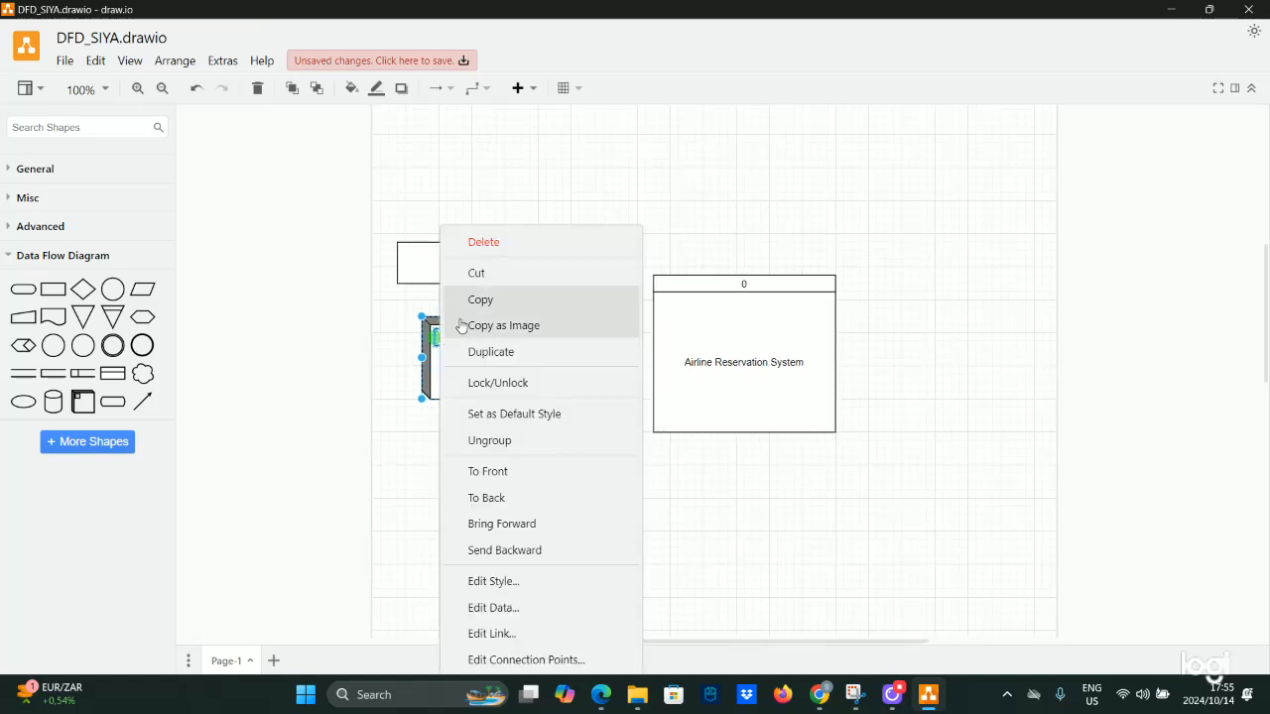
{"action": "left_click", "coordinate": [442, 362]}
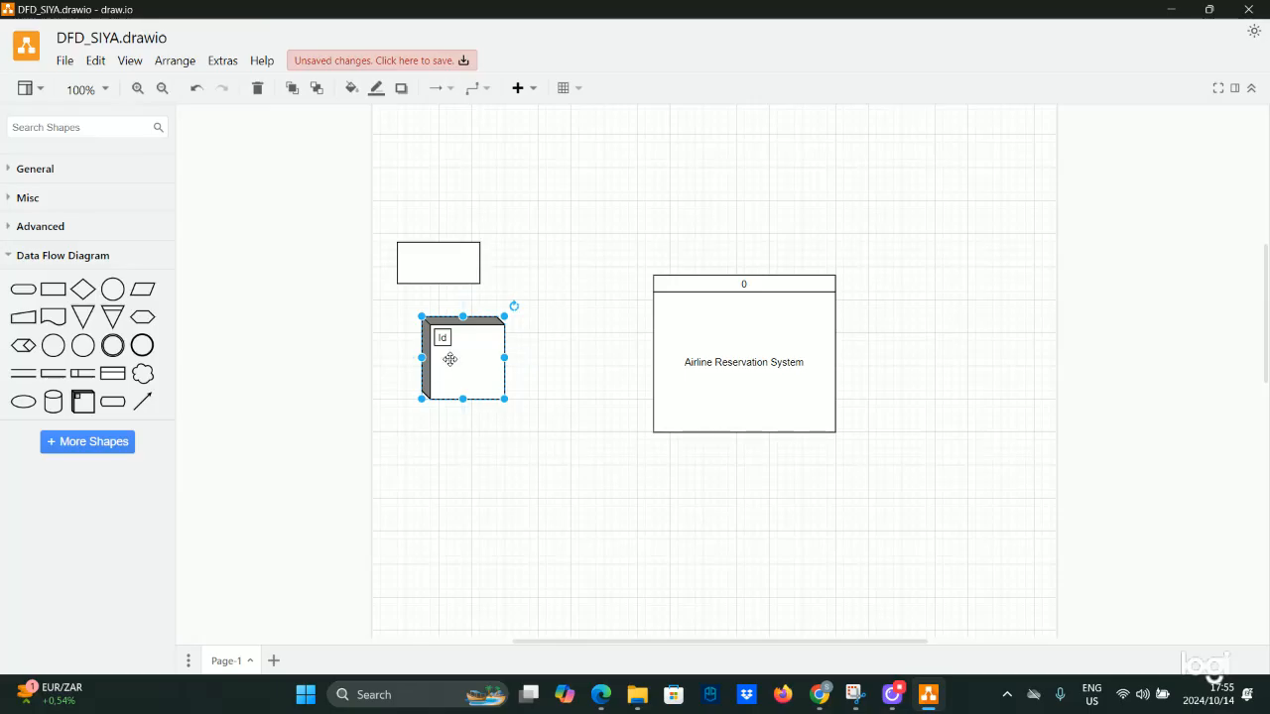
{"action": "double_click", "coordinate": [450, 359]}
{"action": "type", "text": "hh"}
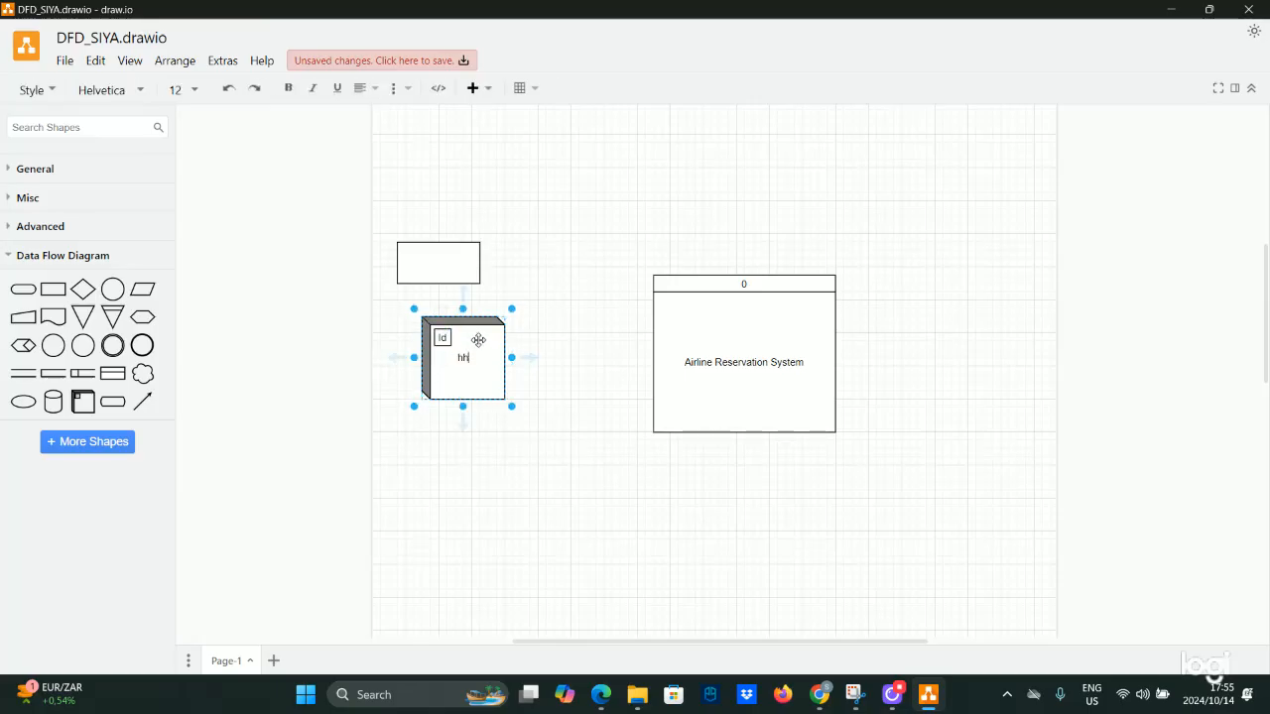
Delete the External Entity shape and move the plain rectangle above and to the right of the Airline Reservation System box, as in the reference diagram.
{"action": "left_click", "coordinate": [478, 340]}
{"action": "key", "text": "Delete"}
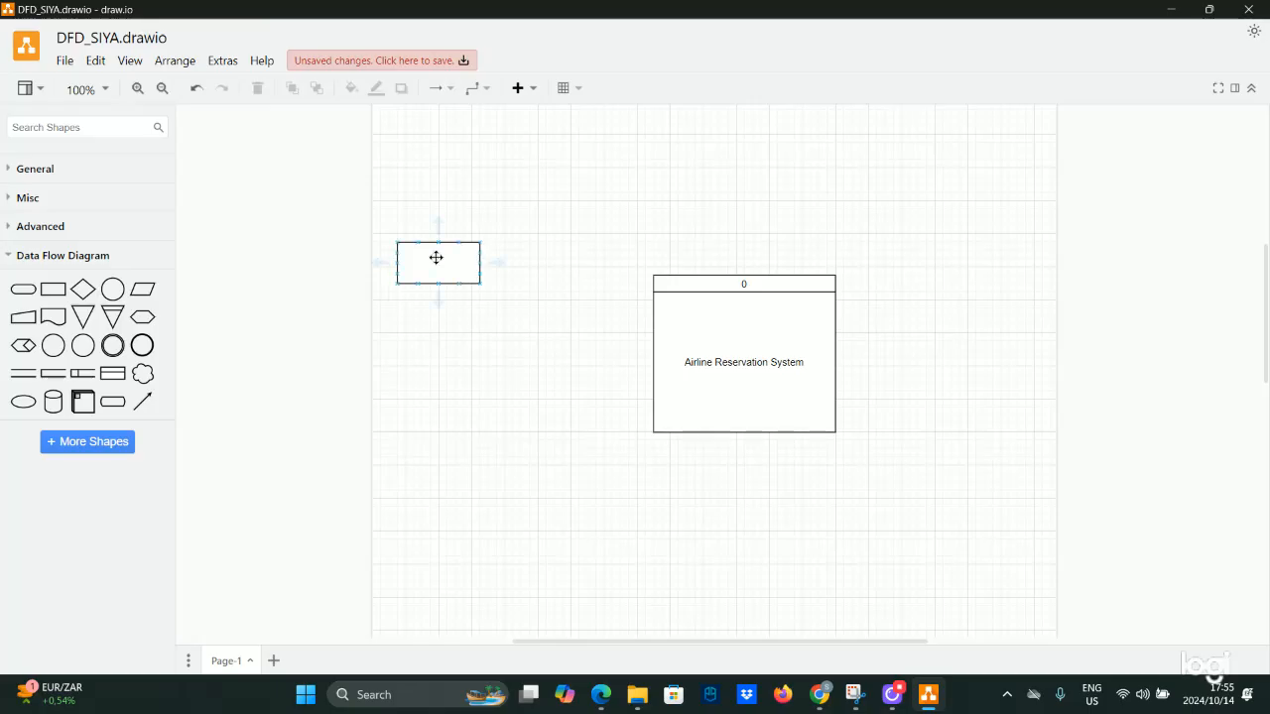
{"action": "left_click_drag", "start_coordinate": [434, 258], "coordinate": [913, 331]}
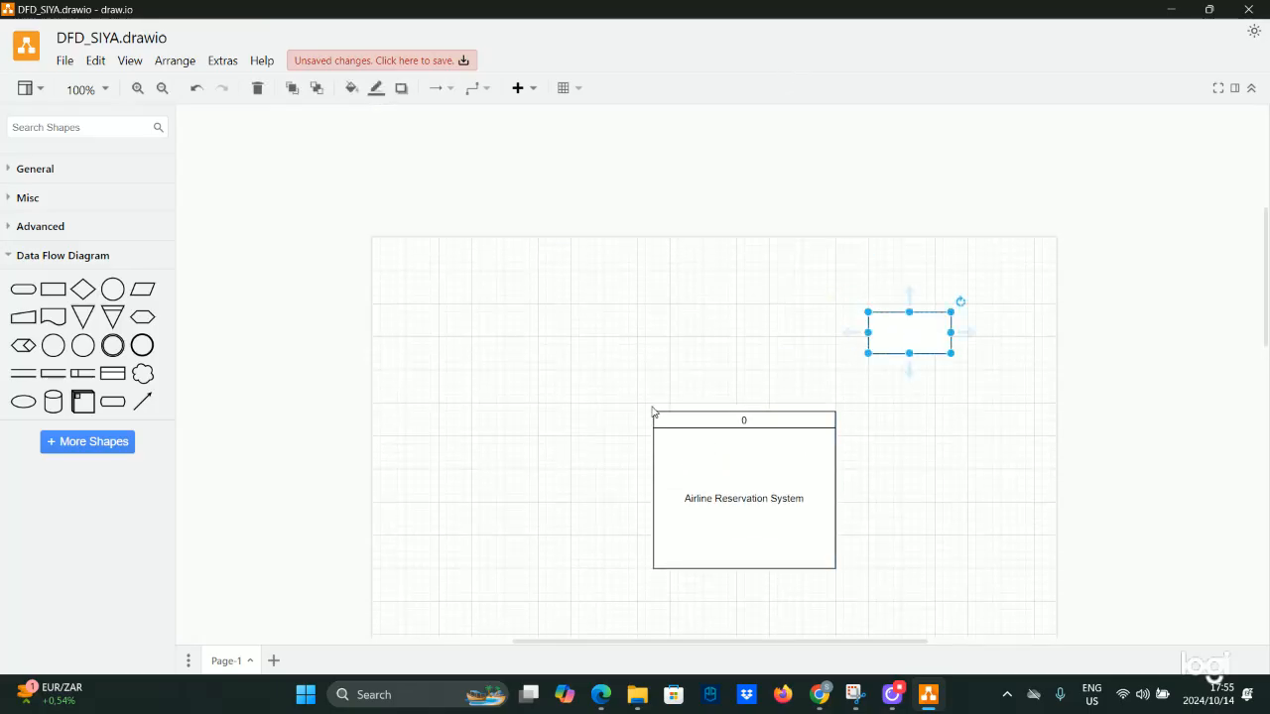
{"action": "left_click", "coordinate": [855, 694]}
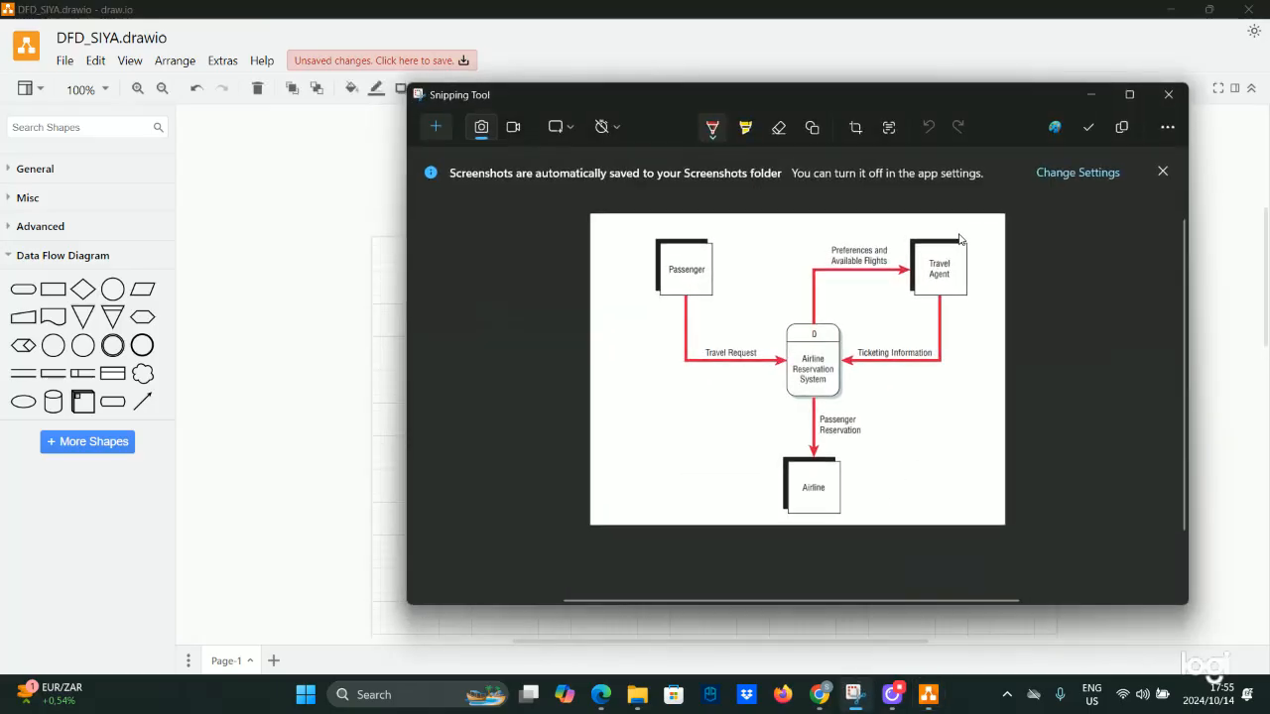
{"action": "left_click", "coordinate": [1090, 96]}
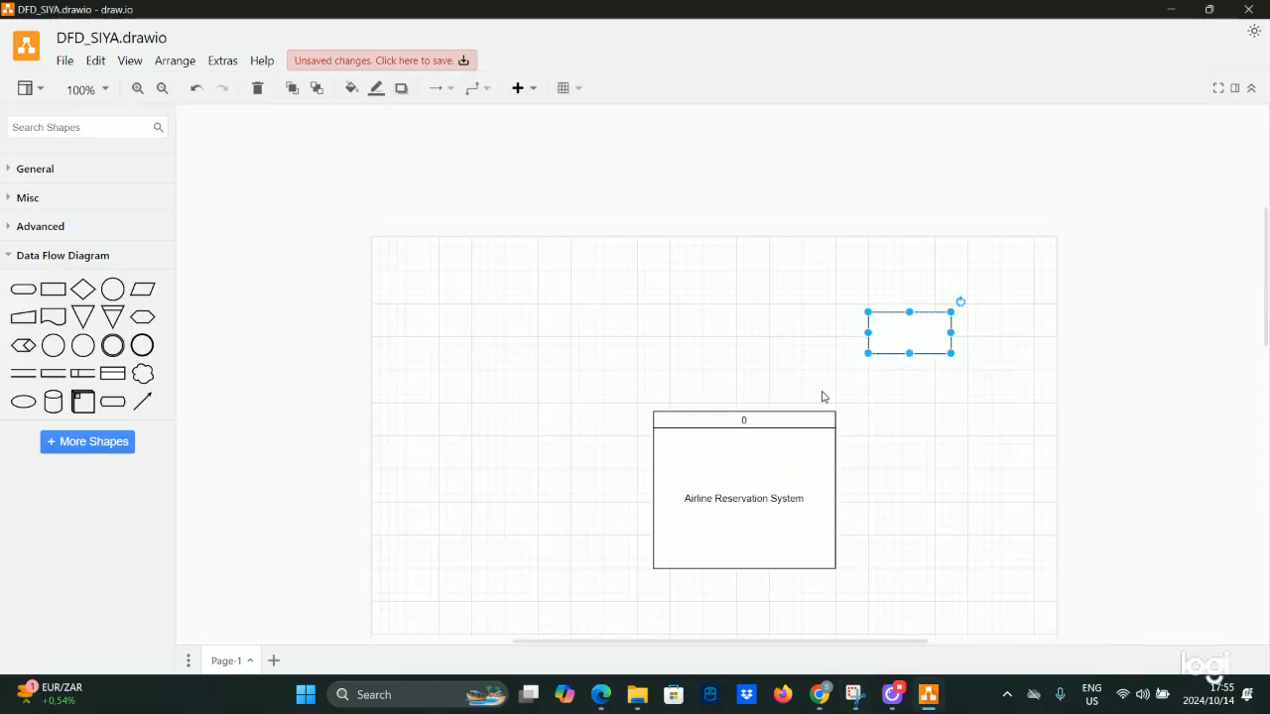
{"action": "left_click_drag", "start_coordinate": [921, 335], "coordinate": [946, 328]}
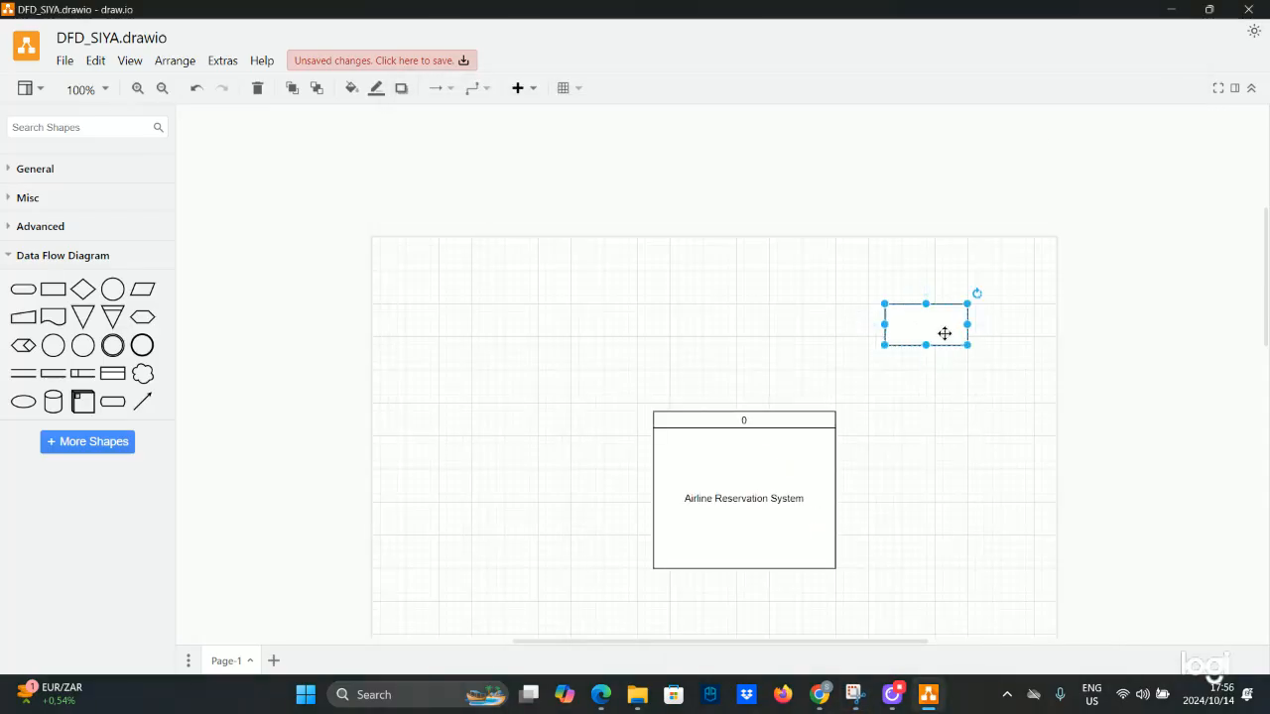
Label the plain rectangle "Travel Agent".
{"action": "double_click", "coordinate": [944, 330]}
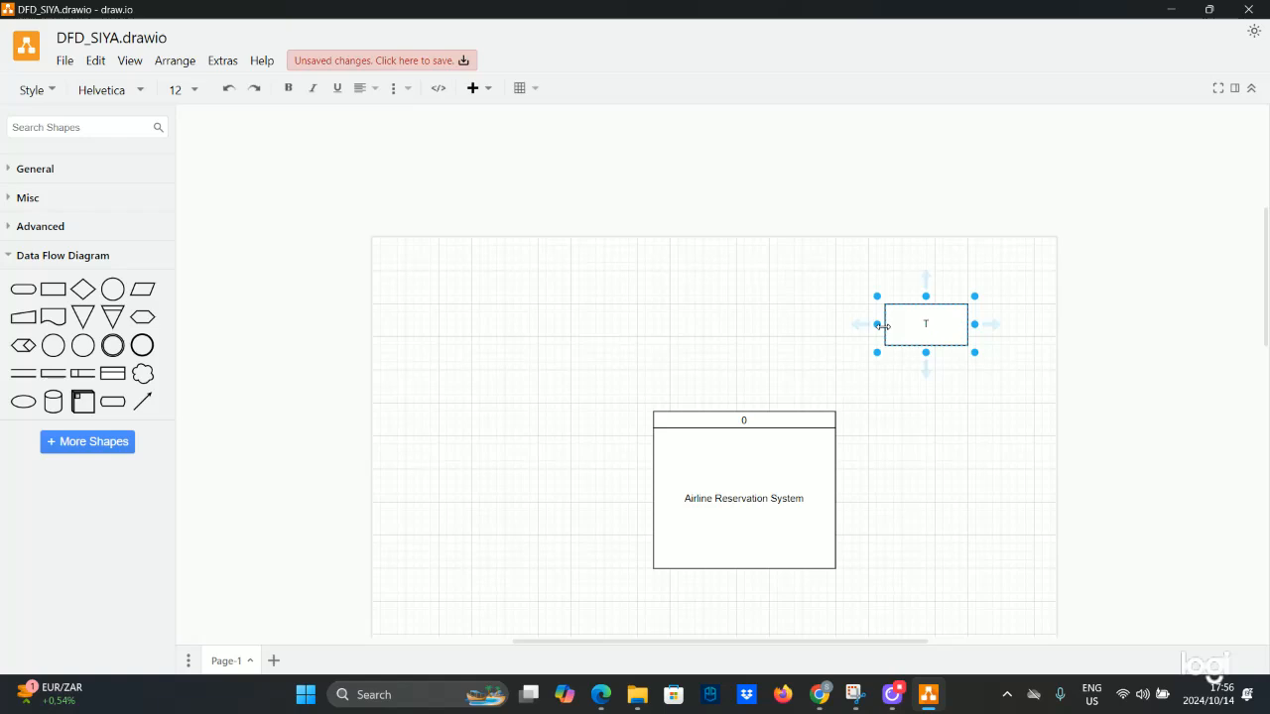
{"action": "type", "text": "Travel Agent"}
{"action": "left_click", "coordinate": [968, 383]}
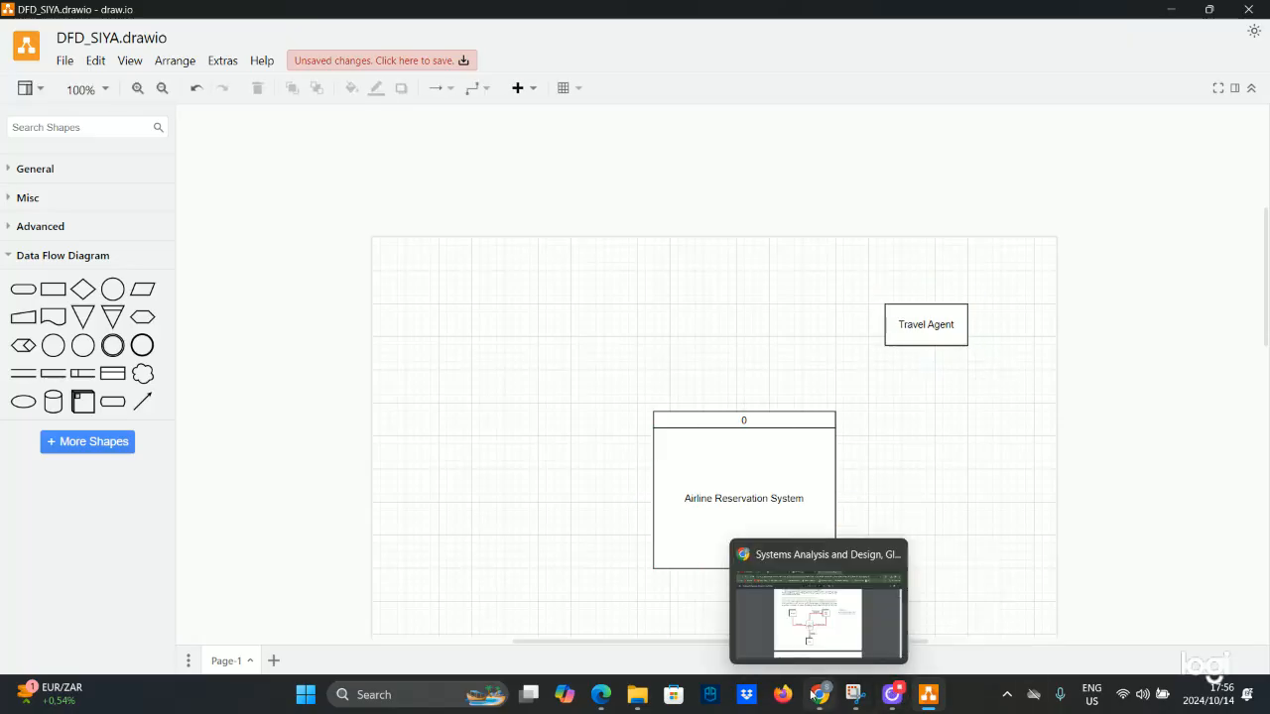
Connect the top of the Airline Reservation System box to Travel Agent's left side with a right-angled arrow, and shift Travel Agent slightly right.
{"action": "left_click", "coordinate": [852, 694]}
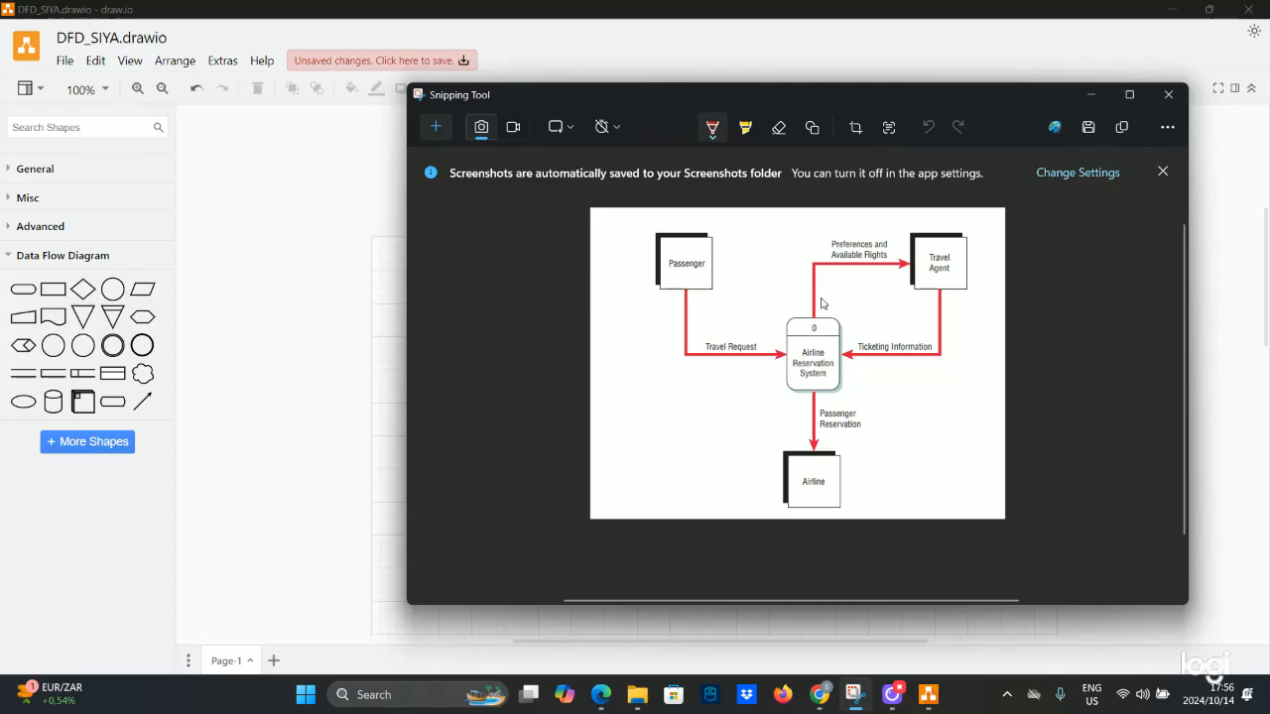
{"action": "left_click", "coordinate": [1090, 96]}
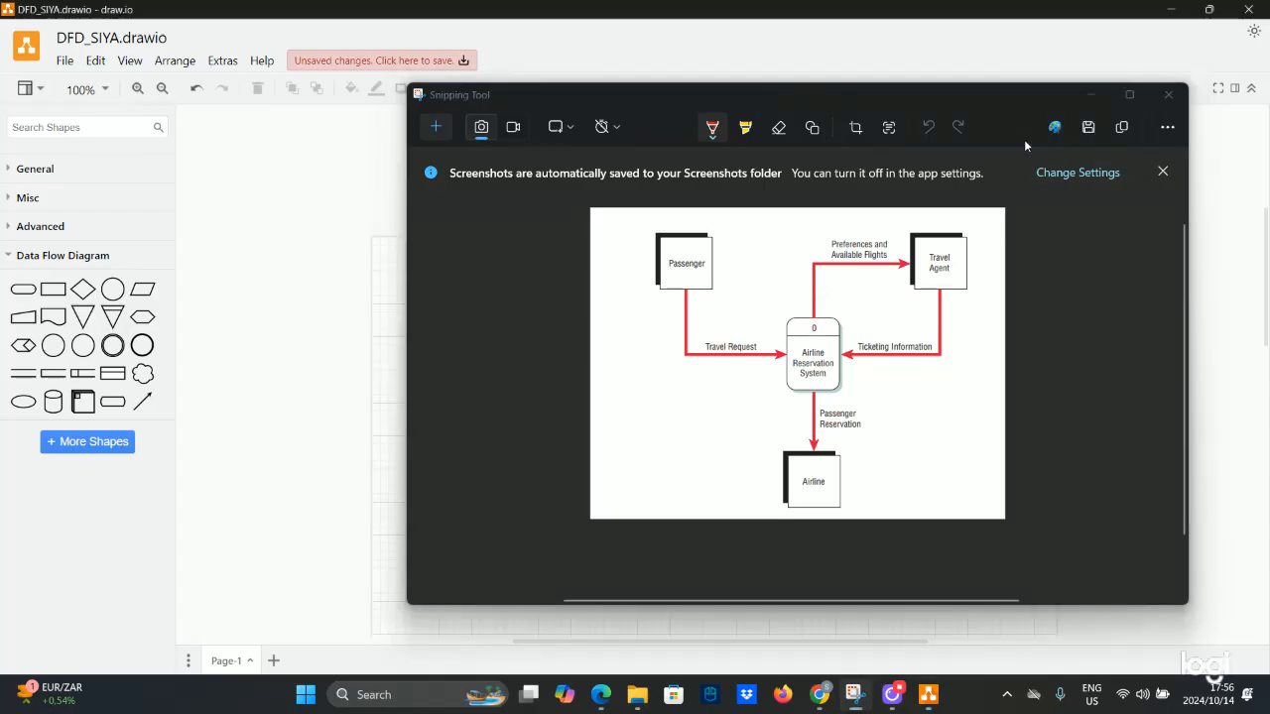
{"action": "left_click", "coordinate": [711, 460]}
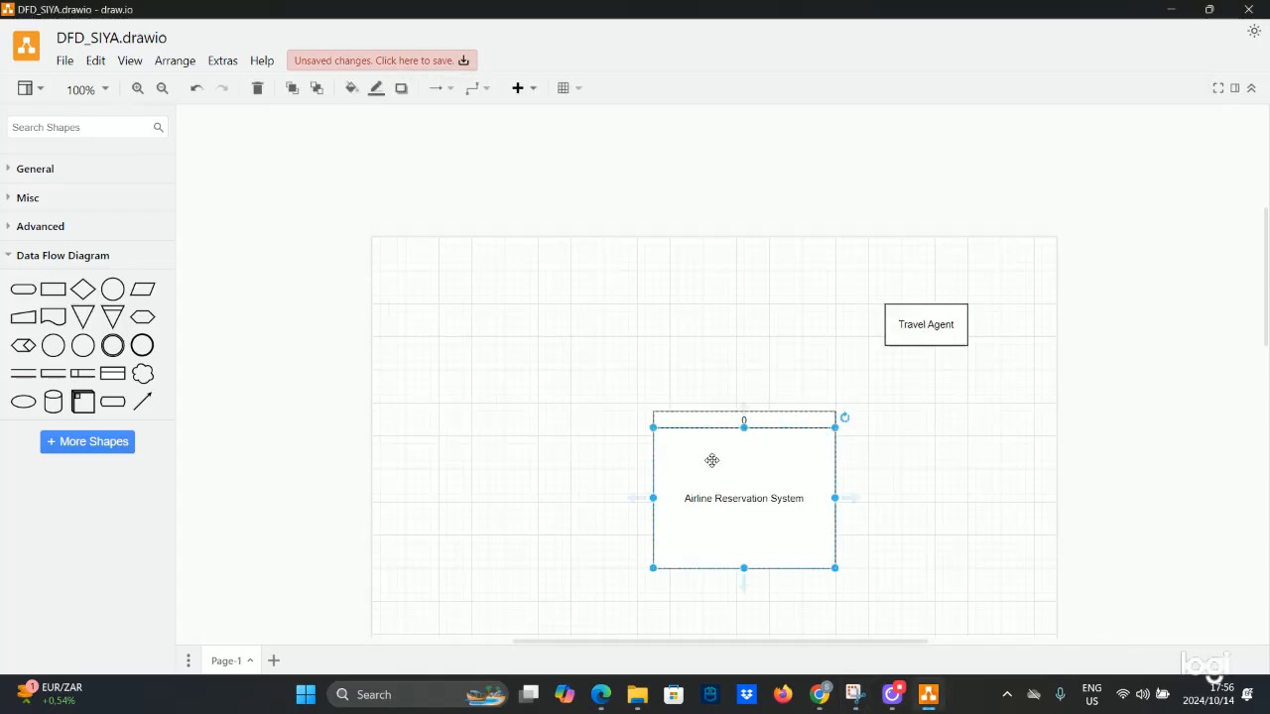
{"action": "left_click", "coordinate": [734, 414]}
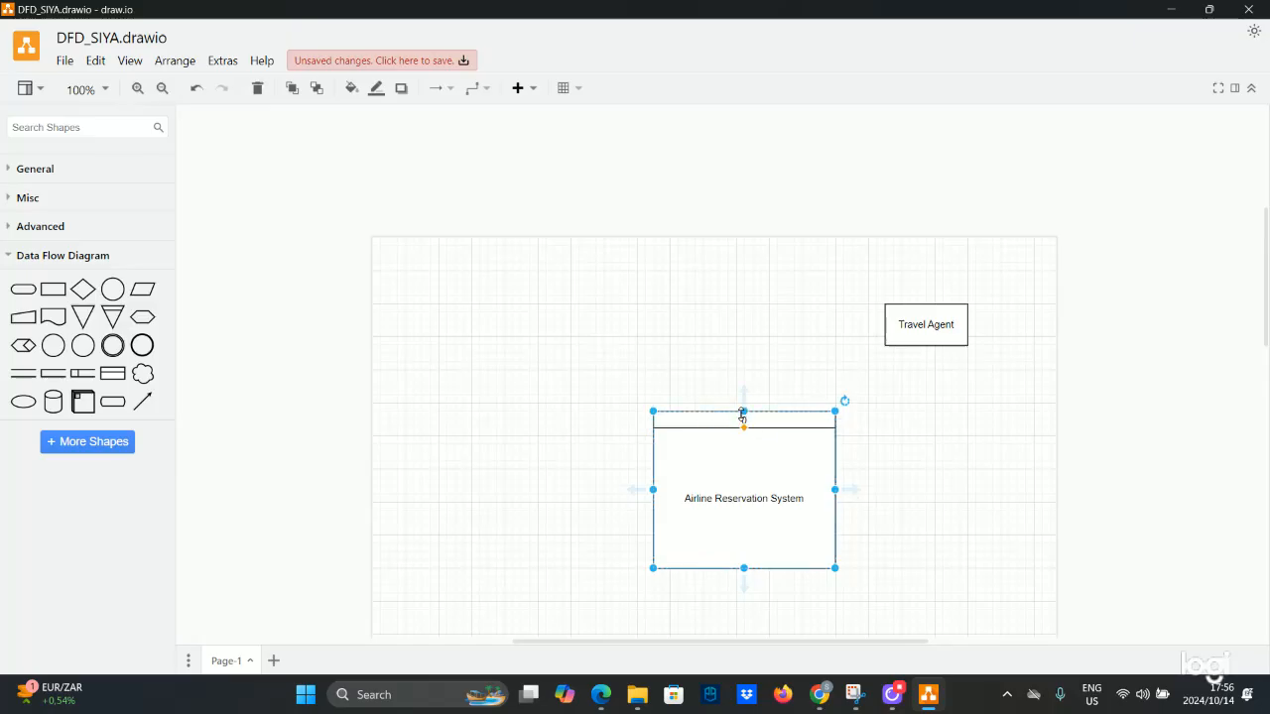
{"action": "left_click_drag", "start_coordinate": [744, 392], "coordinate": [884, 336]}
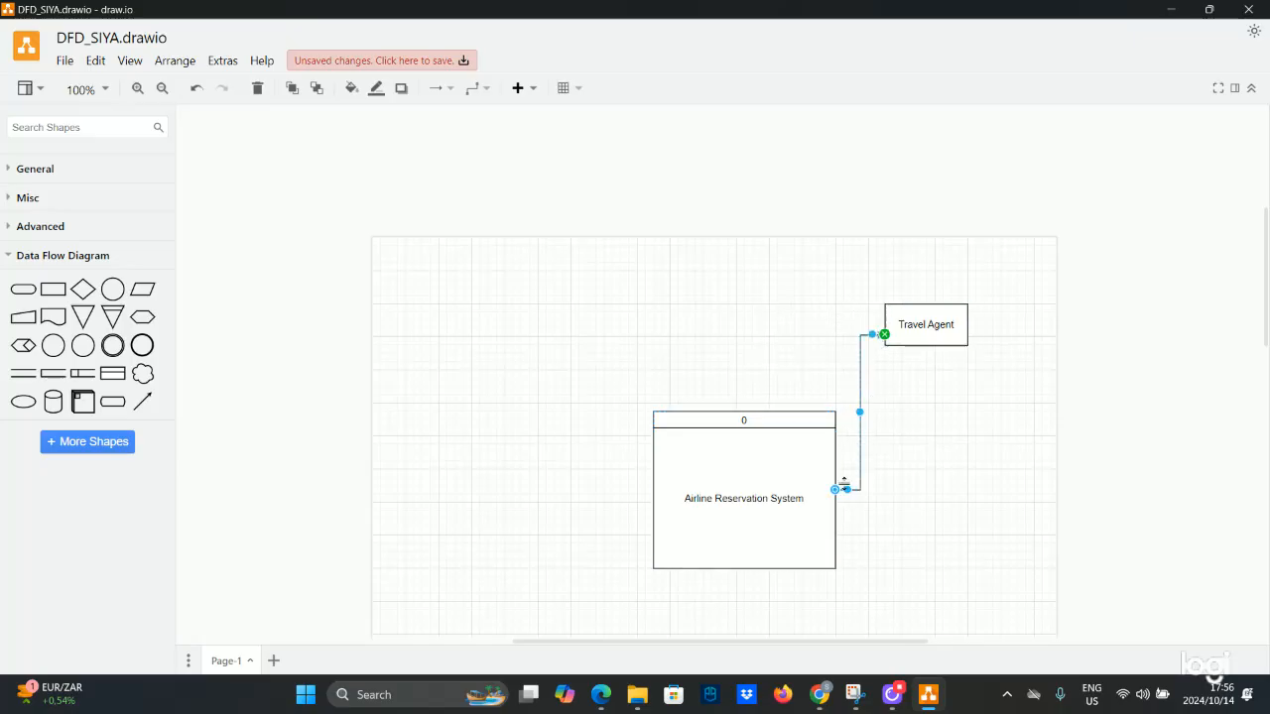
{"action": "left_click_drag", "start_coordinate": [846, 489], "coordinate": [733, 338]}
{"action": "left_click", "coordinate": [692, 328]}
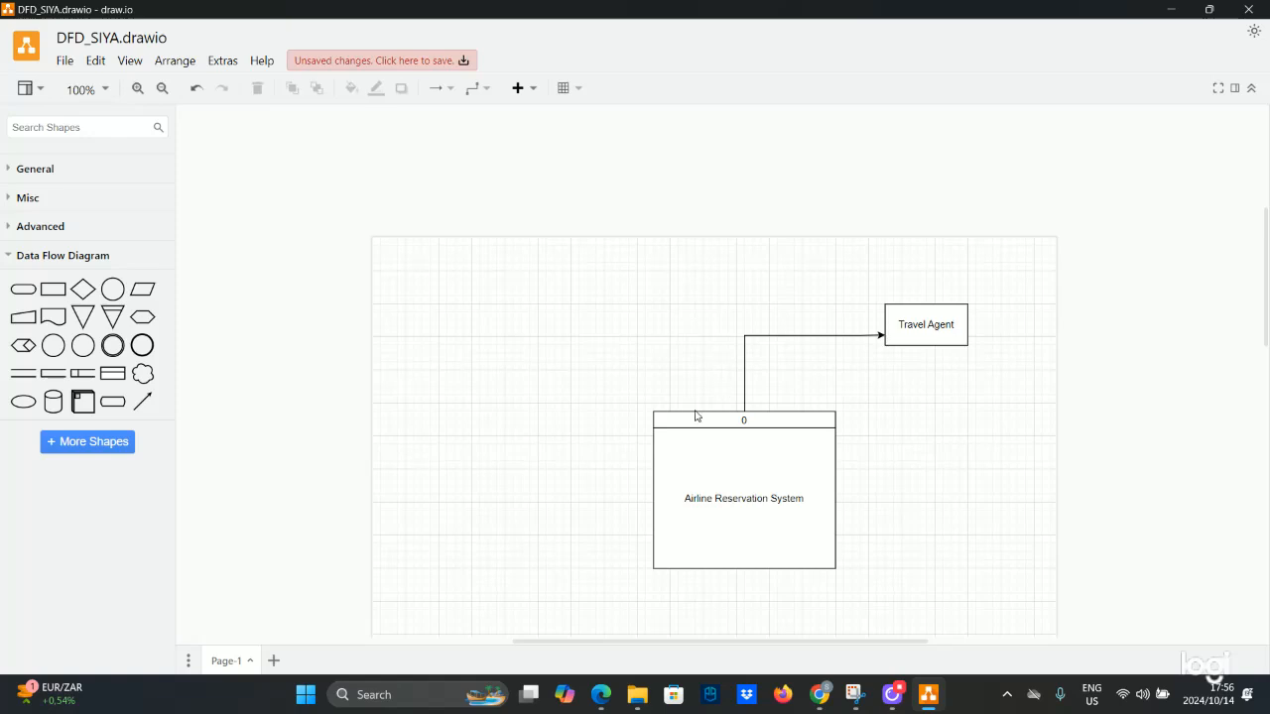
{"action": "left_click", "coordinate": [932, 325]}
{"action": "left_click_drag", "start_coordinate": [932, 325], "coordinate": [941, 325]}
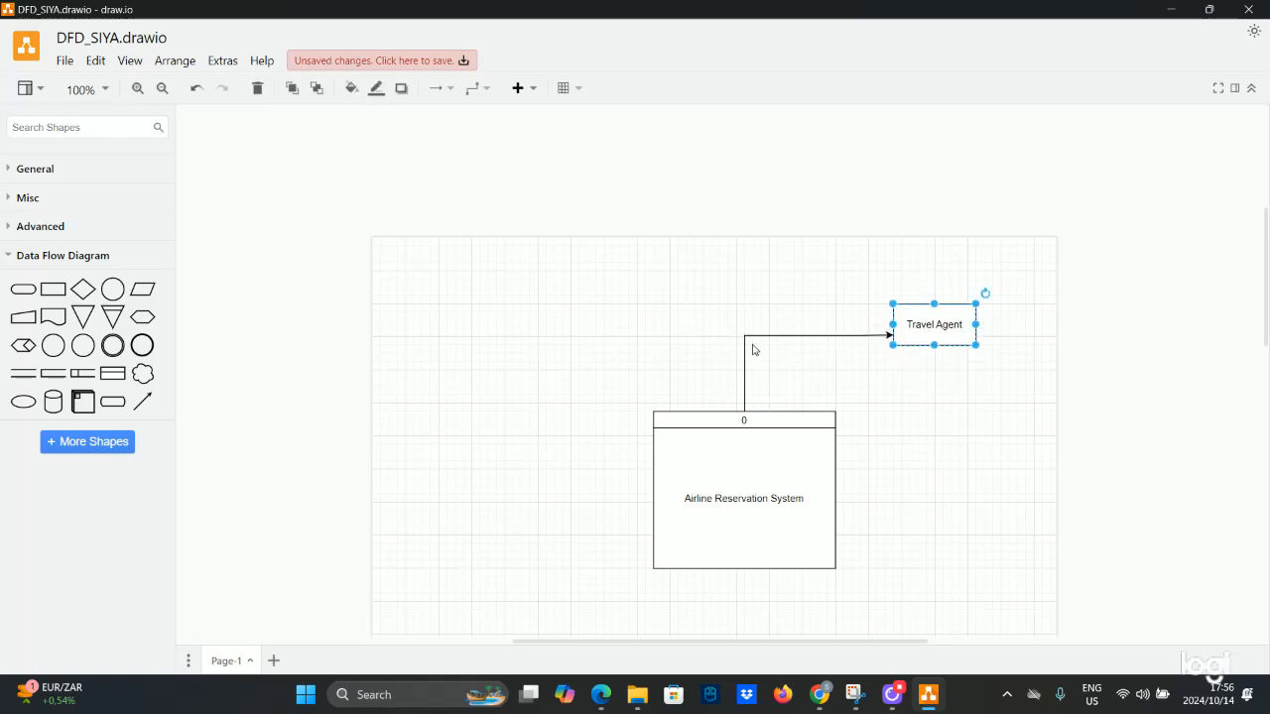
Label the arrow to Travel Agent "Preference and Available Flights", following the reference diagram, and move the label just above the line.
{"action": "left_click", "coordinate": [853, 693]}
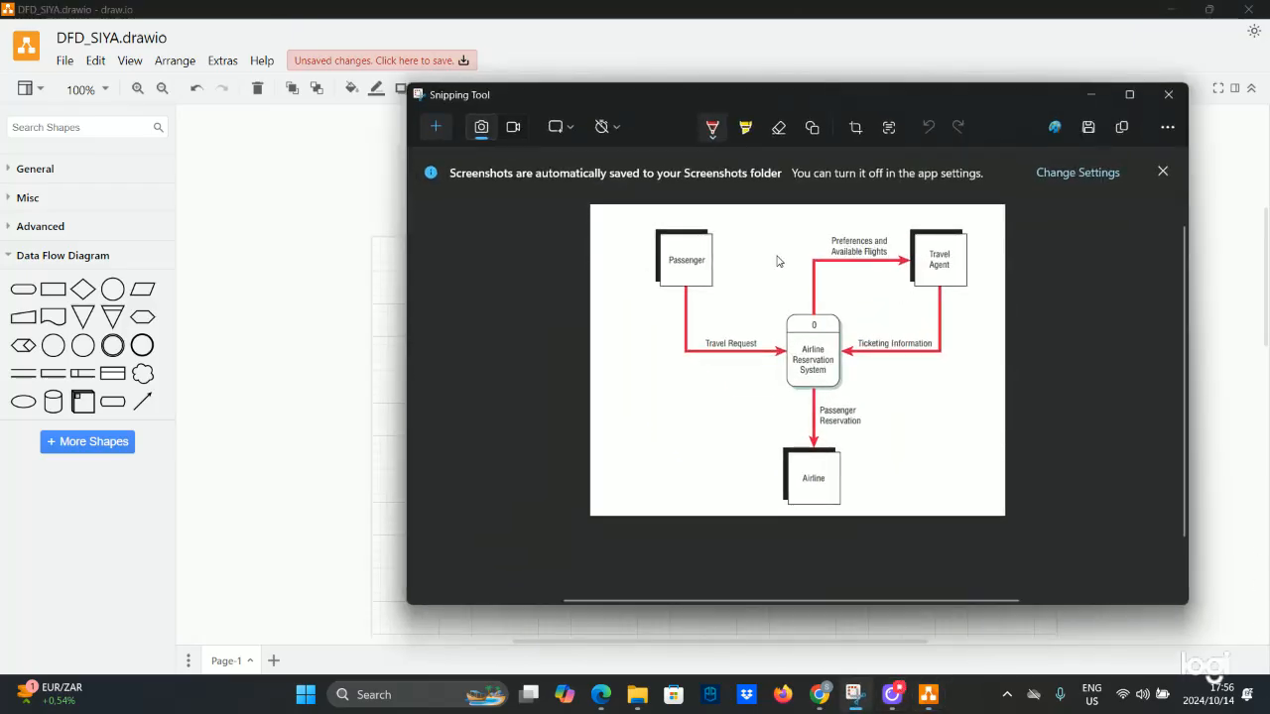
{"action": "left_click", "coordinate": [1074, 99]}
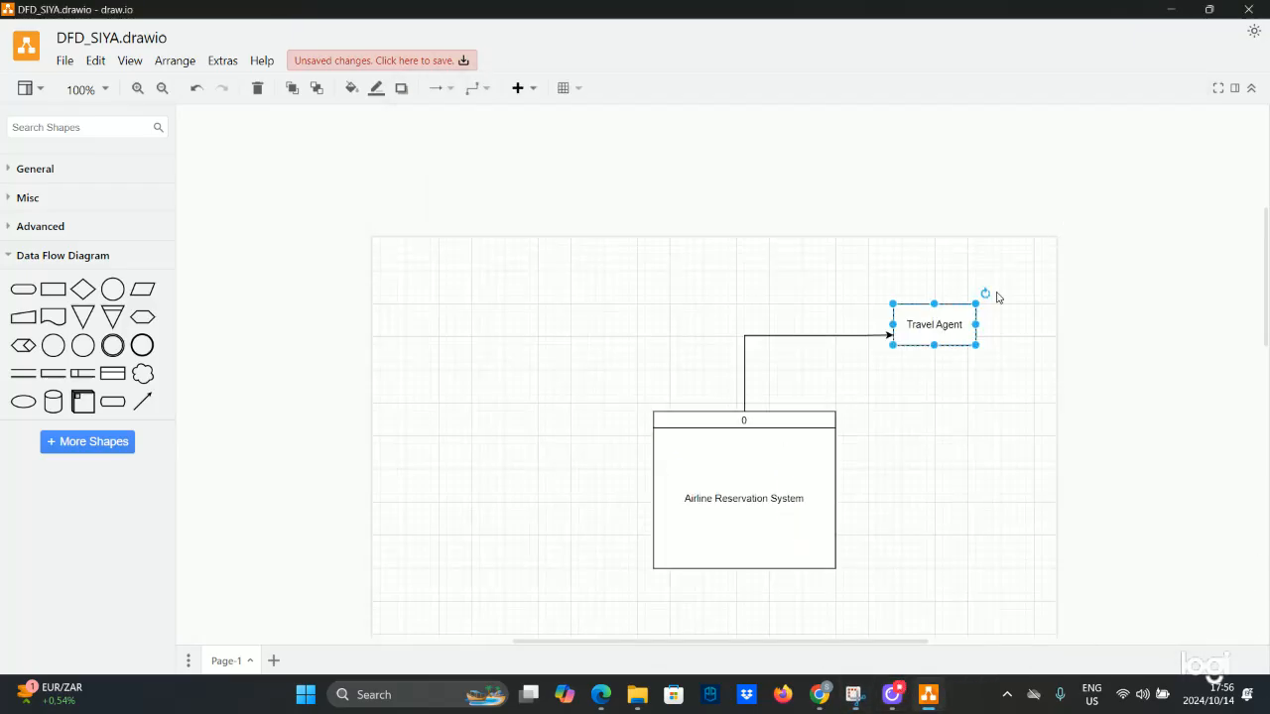
{"action": "left_click", "coordinate": [787, 336]}
{"action": "double_click", "coordinate": [788, 336]}
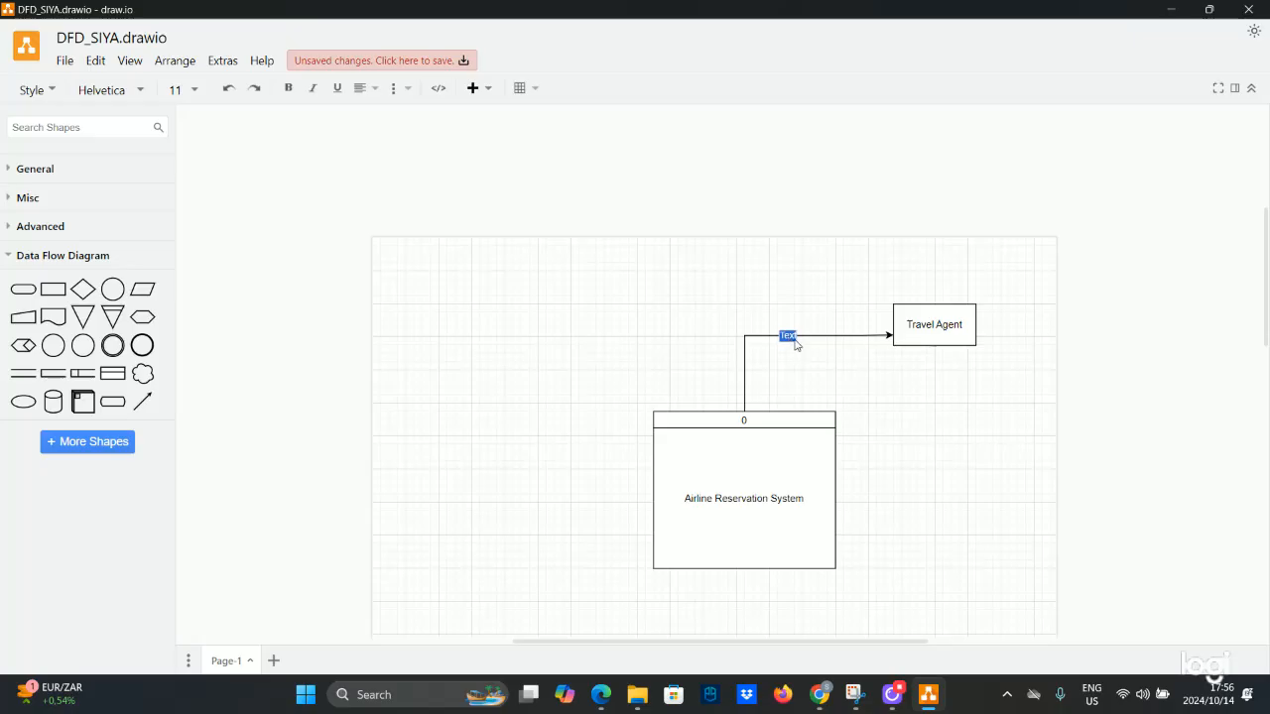
{"action": "type", "text": "Preference and"}
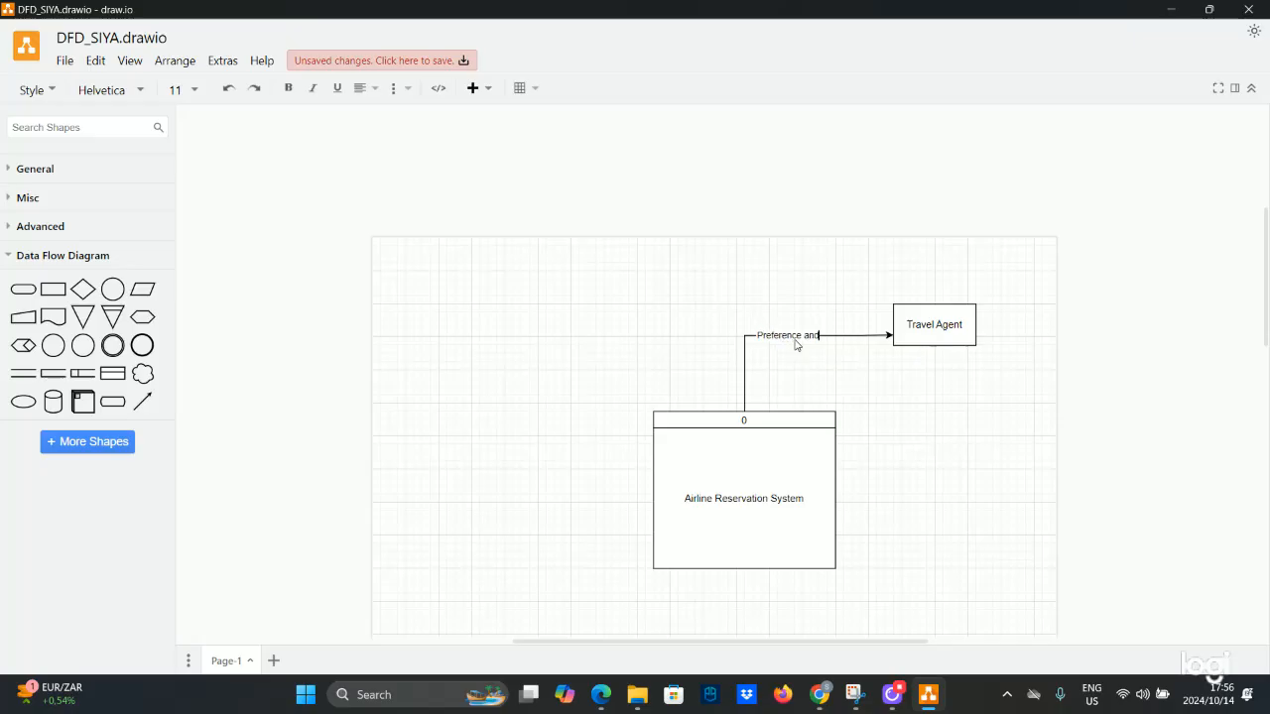
{"action": "left_click", "coordinate": [853, 694]}
{"action": "left_click", "coordinate": [853, 695]}
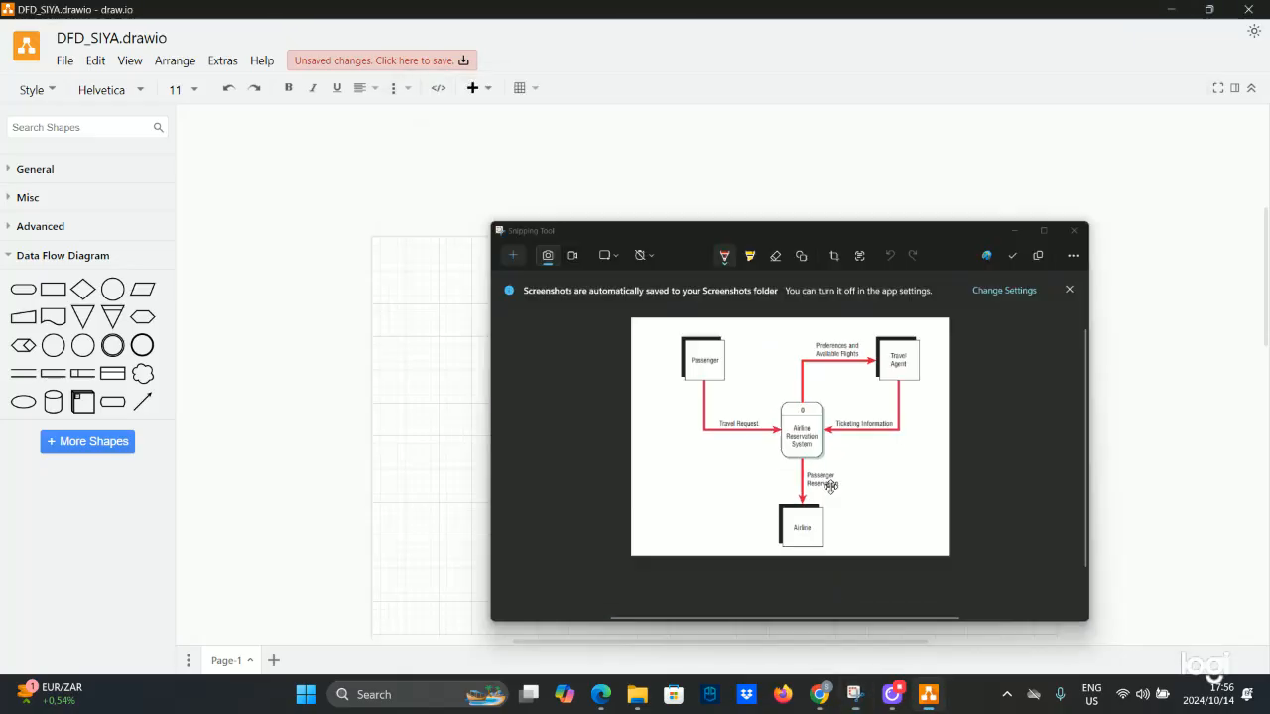
{"action": "type", "text": "A"}
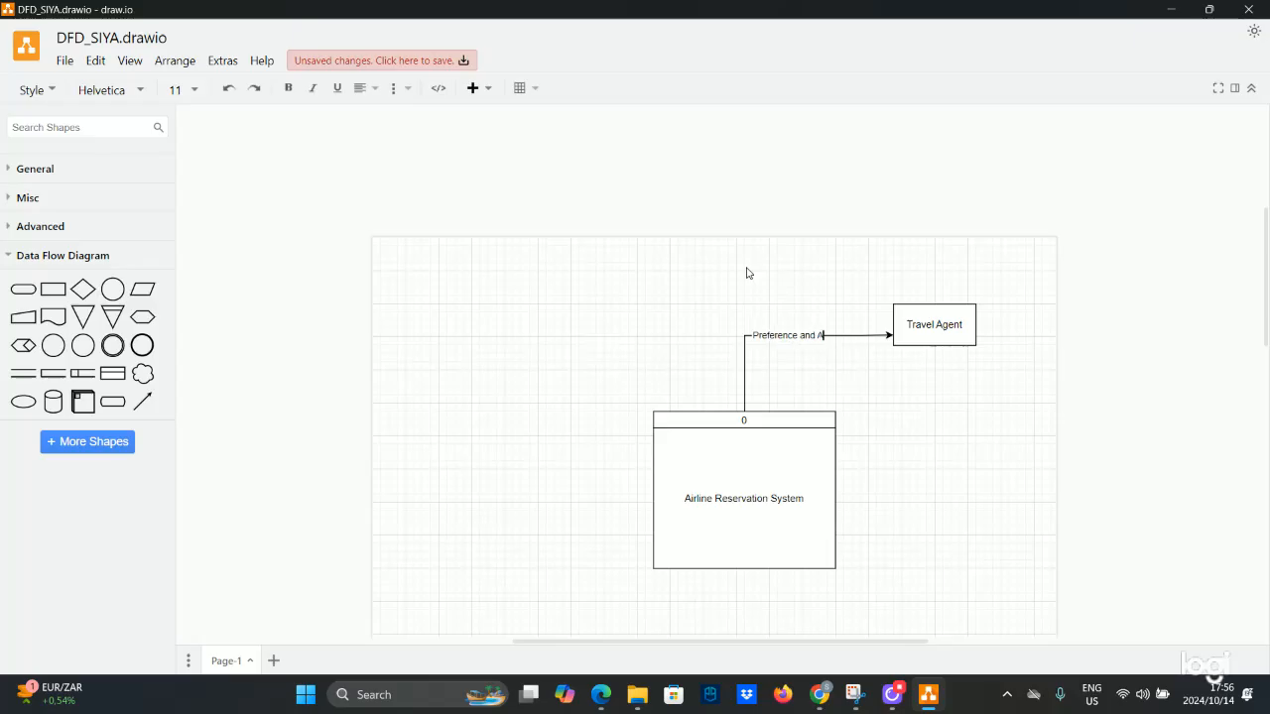
{"action": "type", "text": "vailable"}
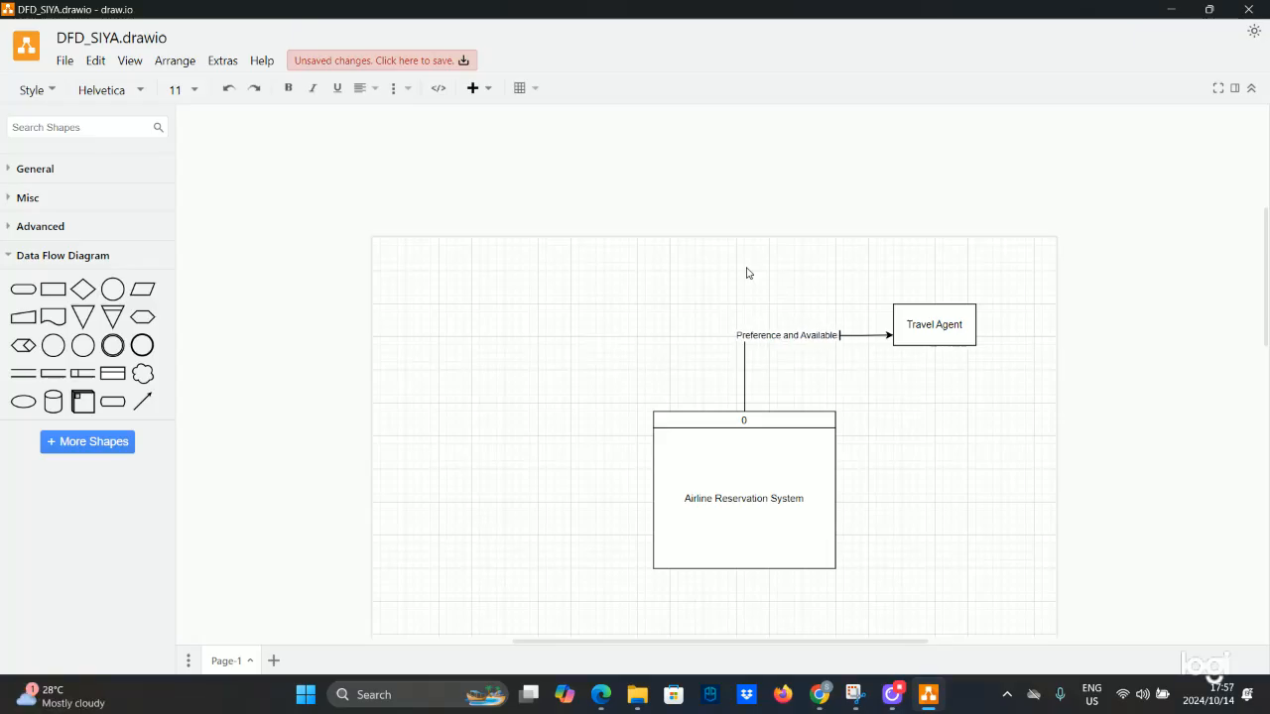
{"action": "type", "text": " Flights"}
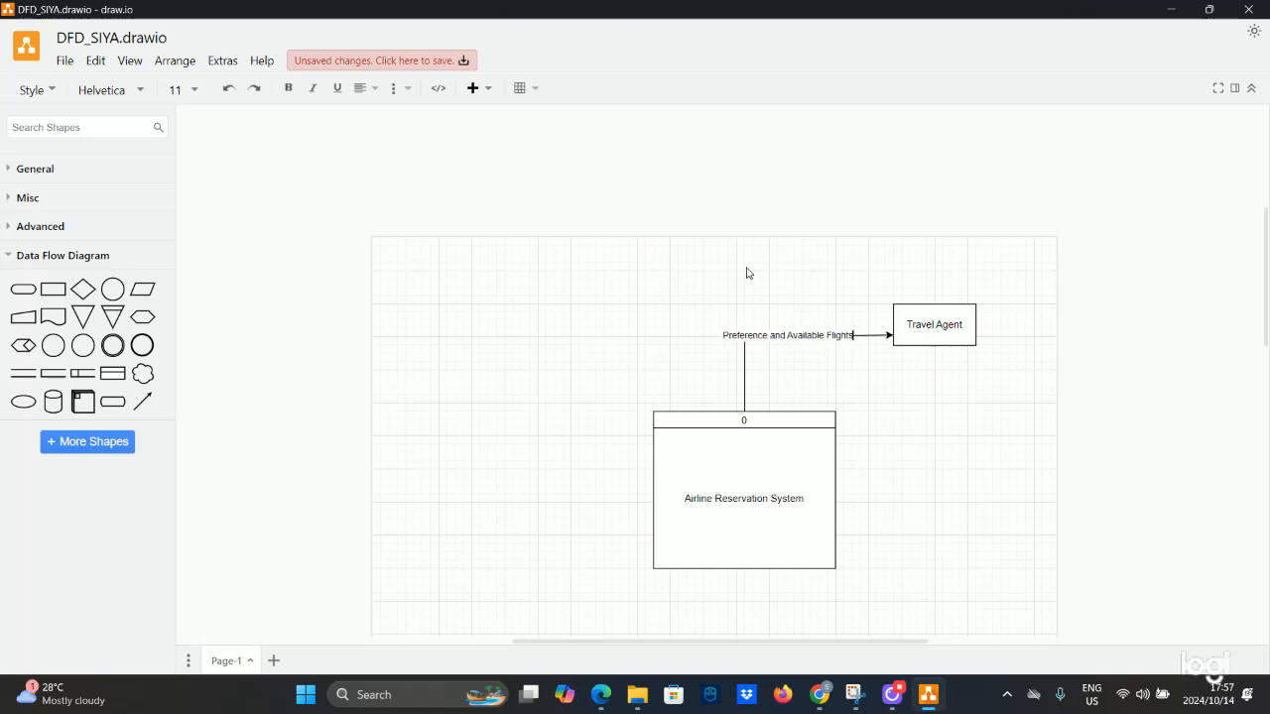
{"action": "left_click", "coordinate": [798, 314]}
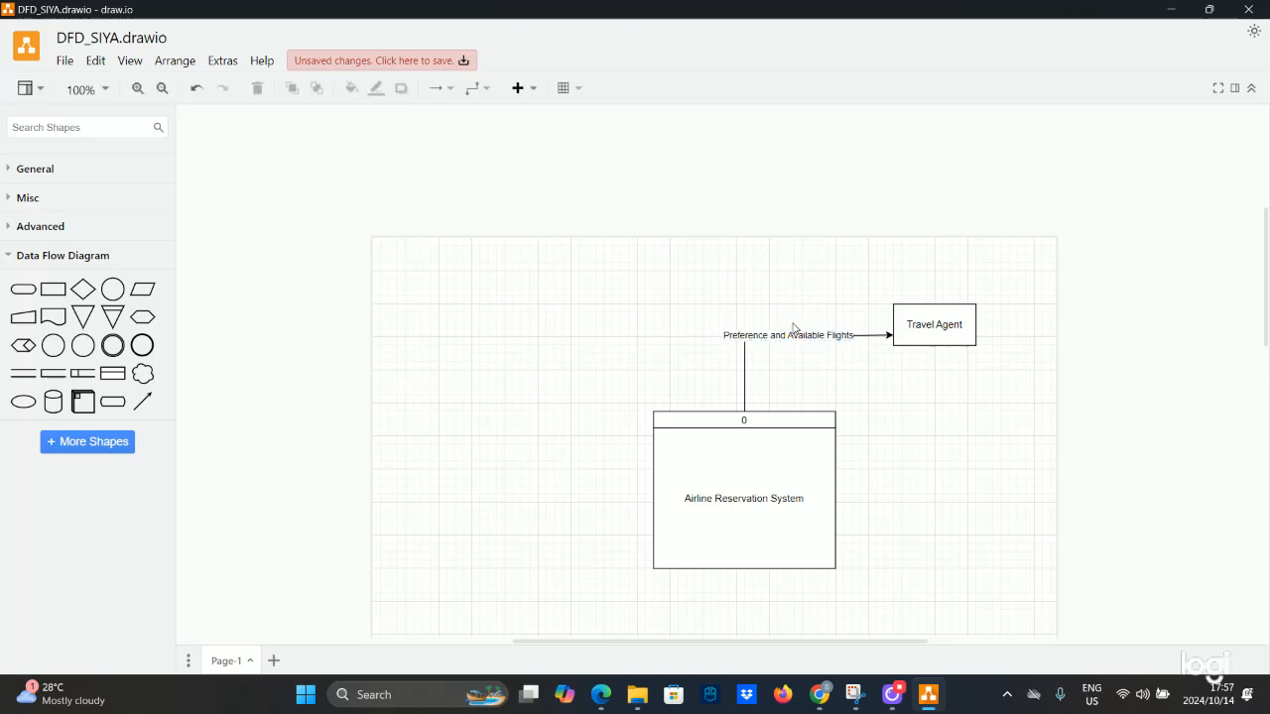
{"action": "left_click_drag", "start_coordinate": [780, 336], "coordinate": [779, 329]}
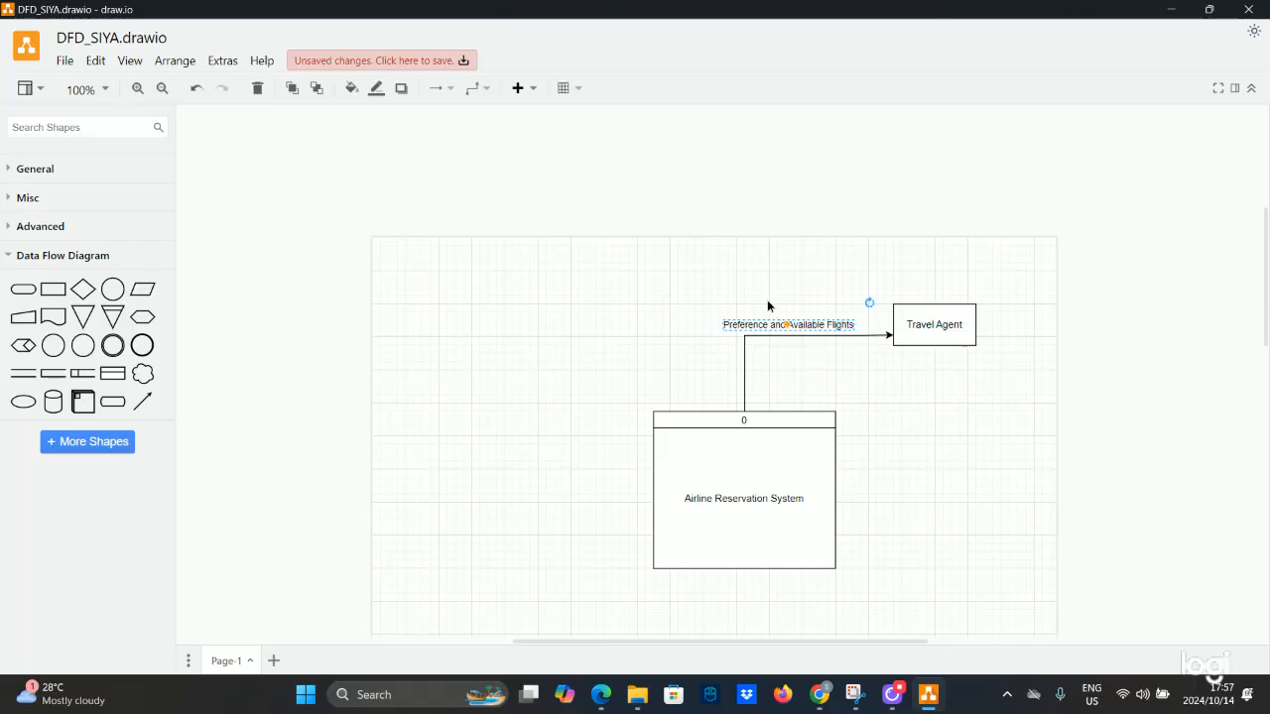
{"action": "left_click", "coordinate": [771, 299]}
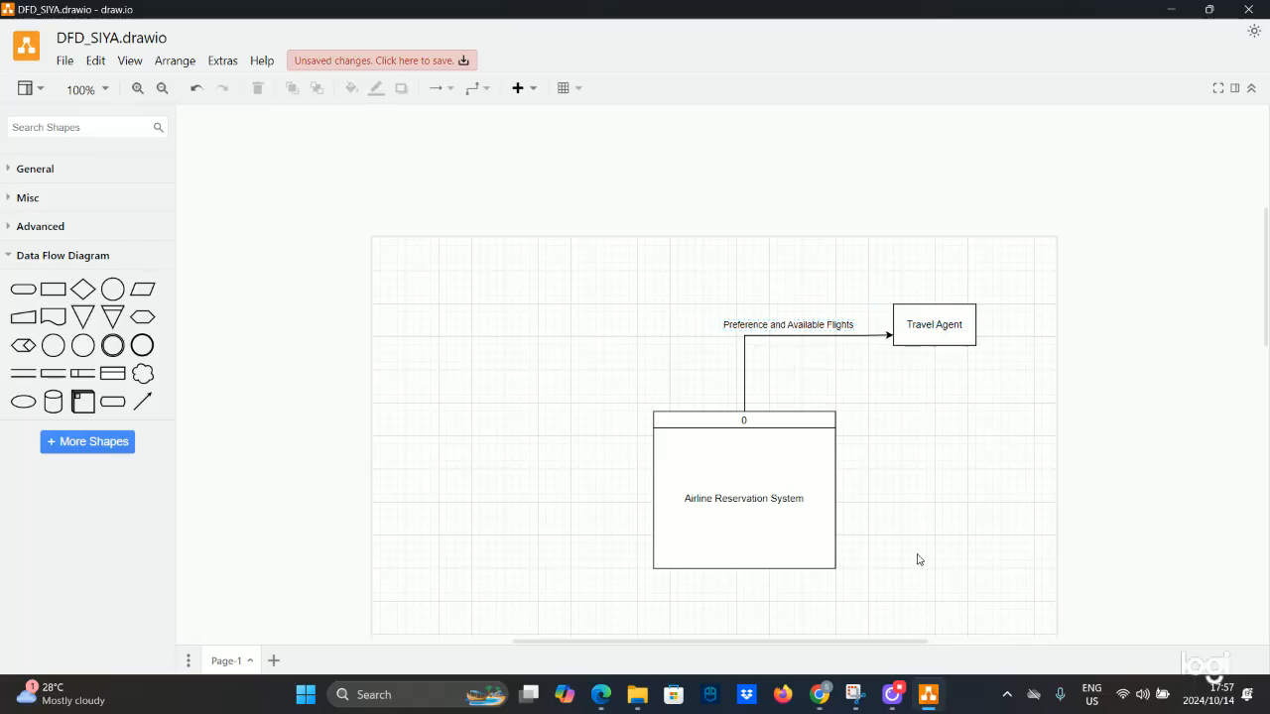
Recheck the reference, draw an arrow from Travel Agent to the Airline Reservation System box and move it into the free space below Travel Agent.
{"action": "left_click", "coordinate": [859, 701]}
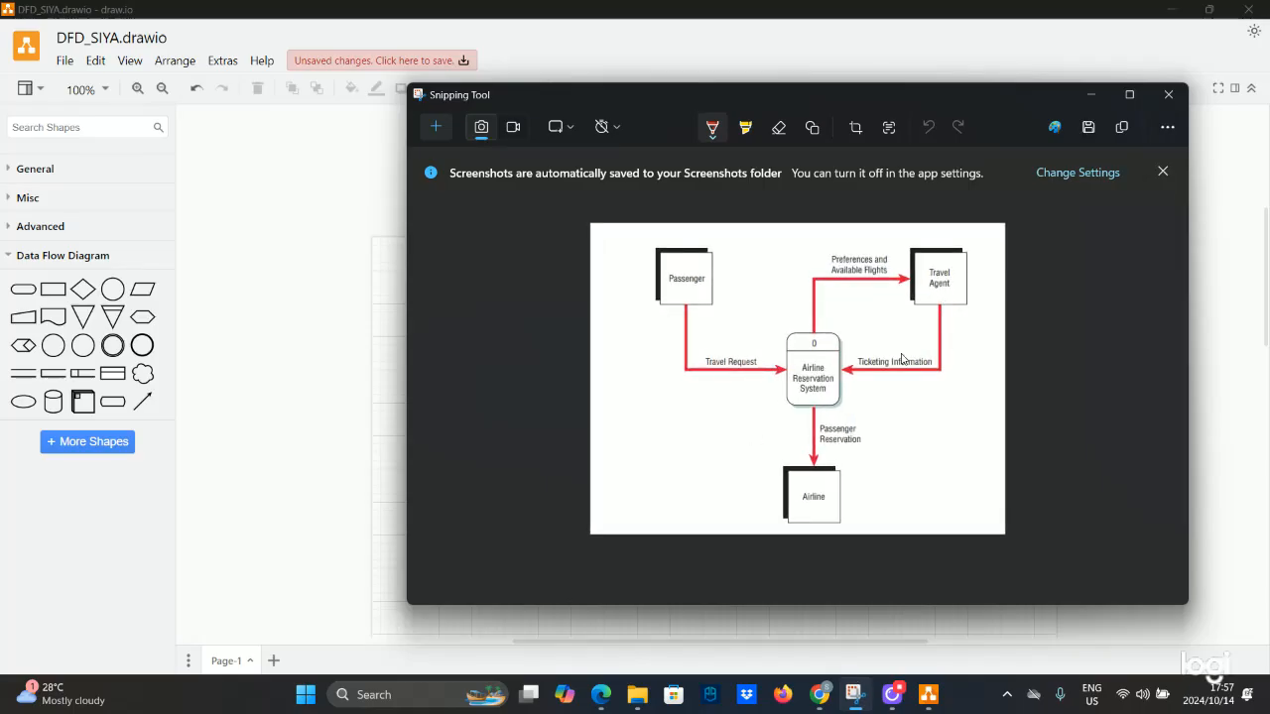
{"action": "left_click", "coordinate": [1090, 94]}
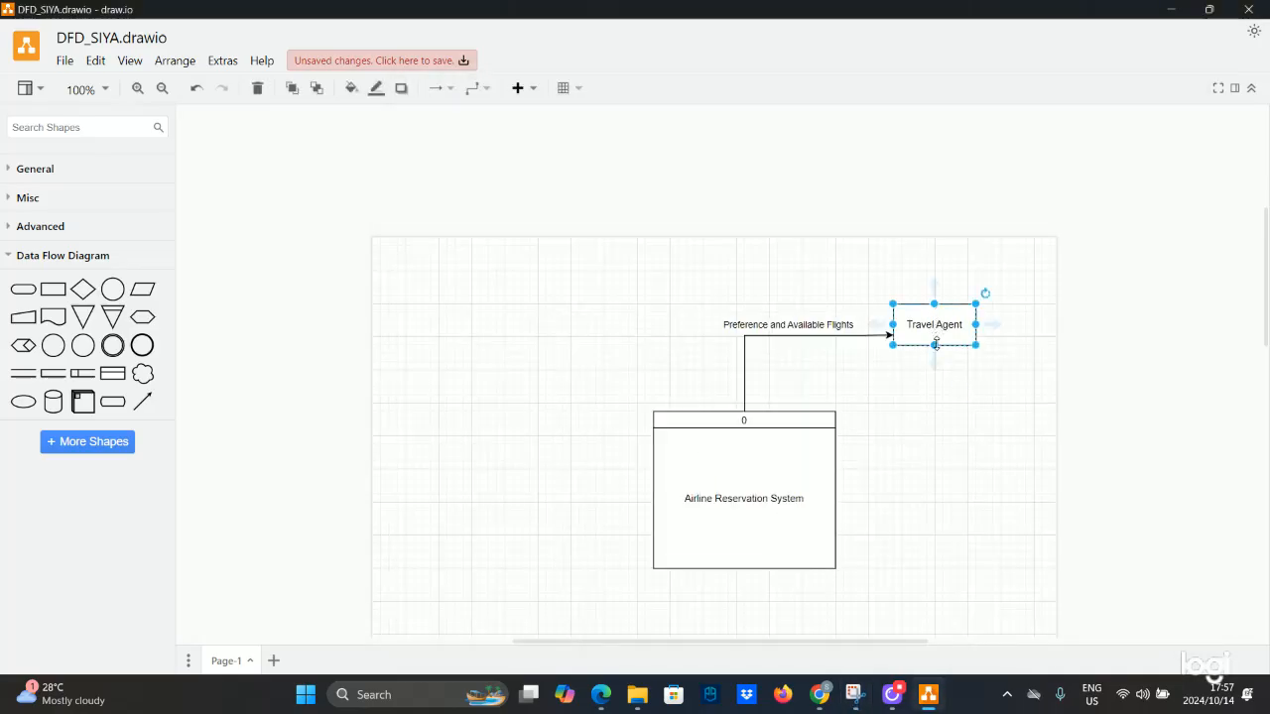
{"action": "left_click_drag", "start_coordinate": [934, 354], "coordinate": [822, 498]}
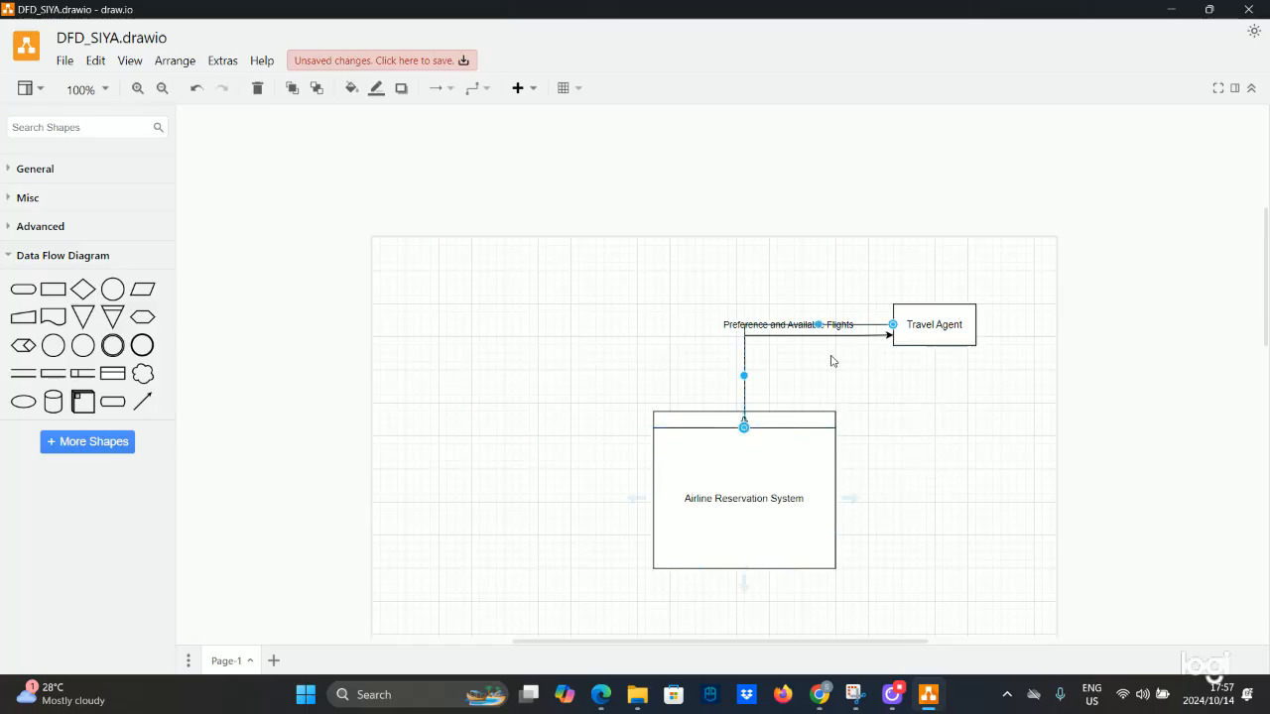
{"action": "left_click_drag", "start_coordinate": [861, 325], "coordinate": [989, 386]}
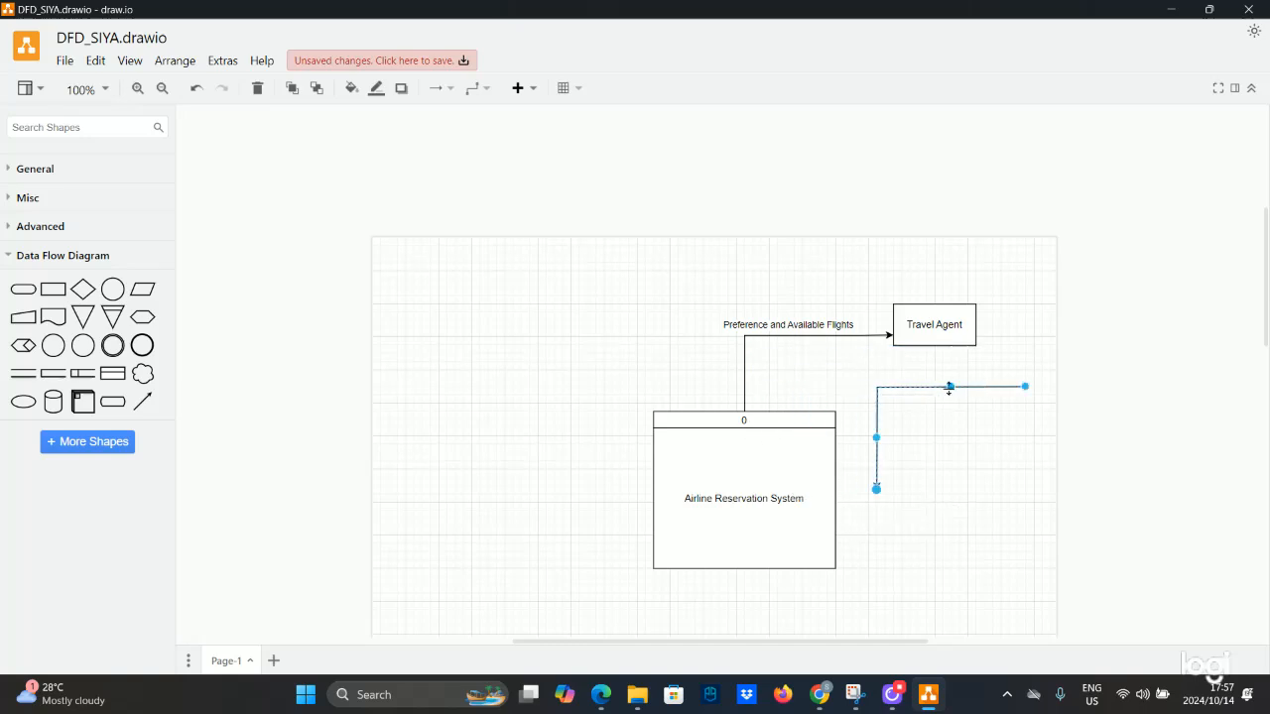
Delete the unattached arrow below Travel Agent together with its stray text label.
{"action": "double_click", "coordinate": [1027, 387]}
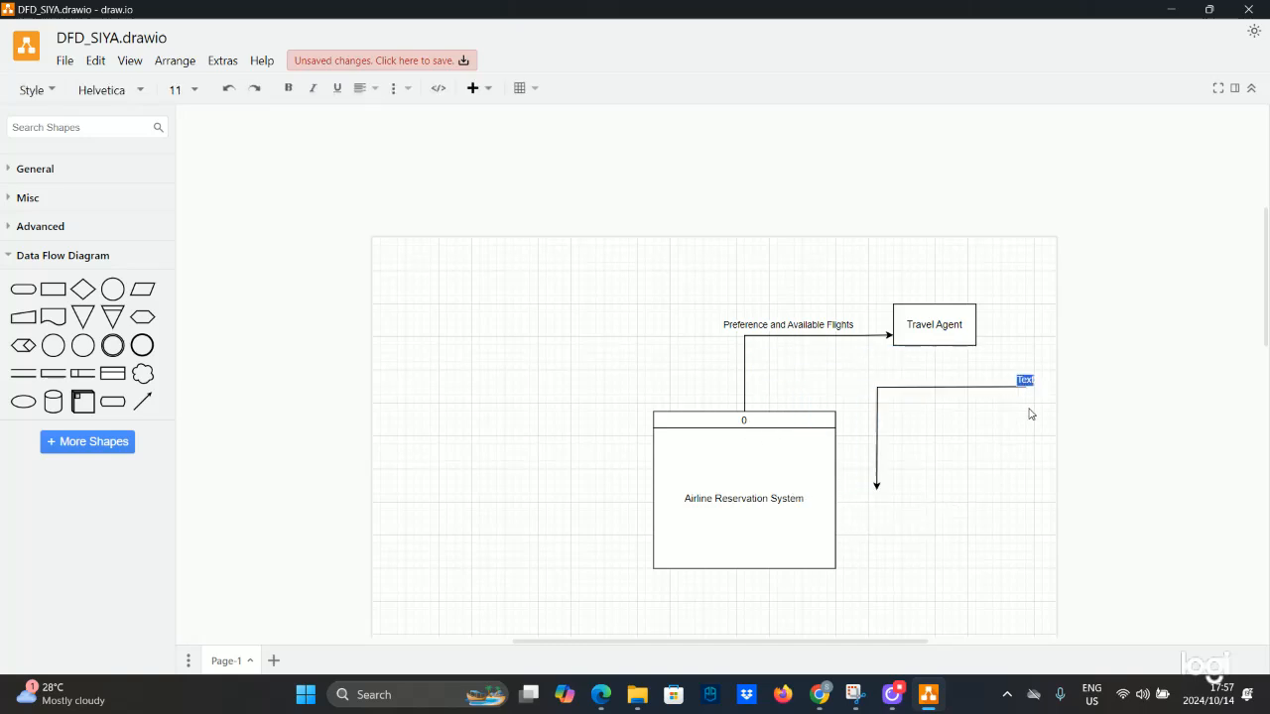
{"action": "key", "text": "Escape"}
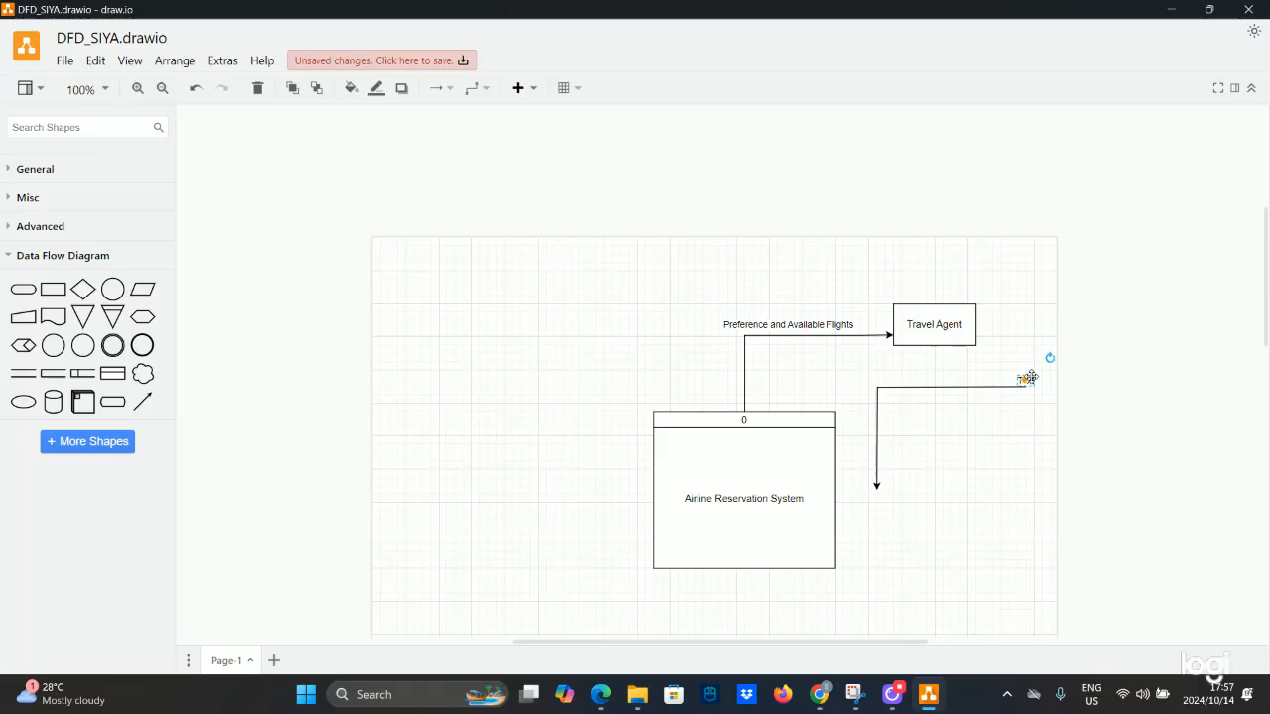
{"action": "left_click", "coordinate": [1027, 383]}
{"action": "right_click", "coordinate": [1029, 380]}
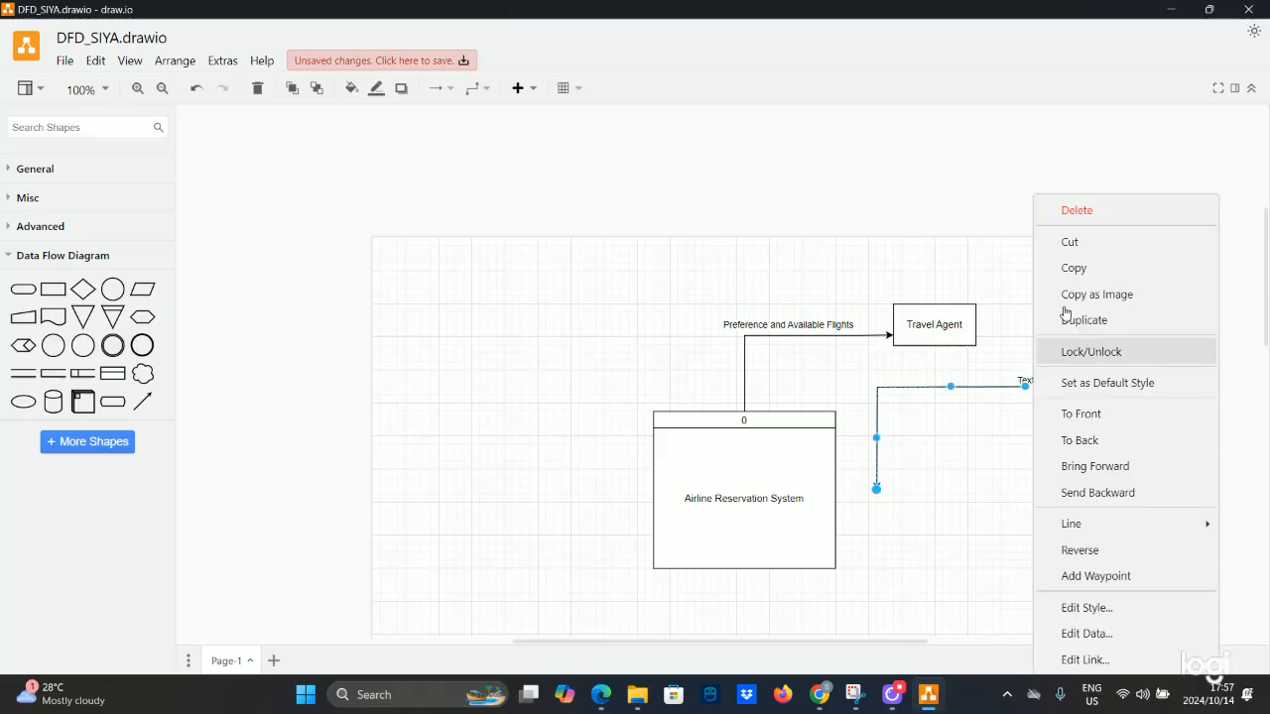
{"action": "left_click", "coordinate": [1083, 222]}
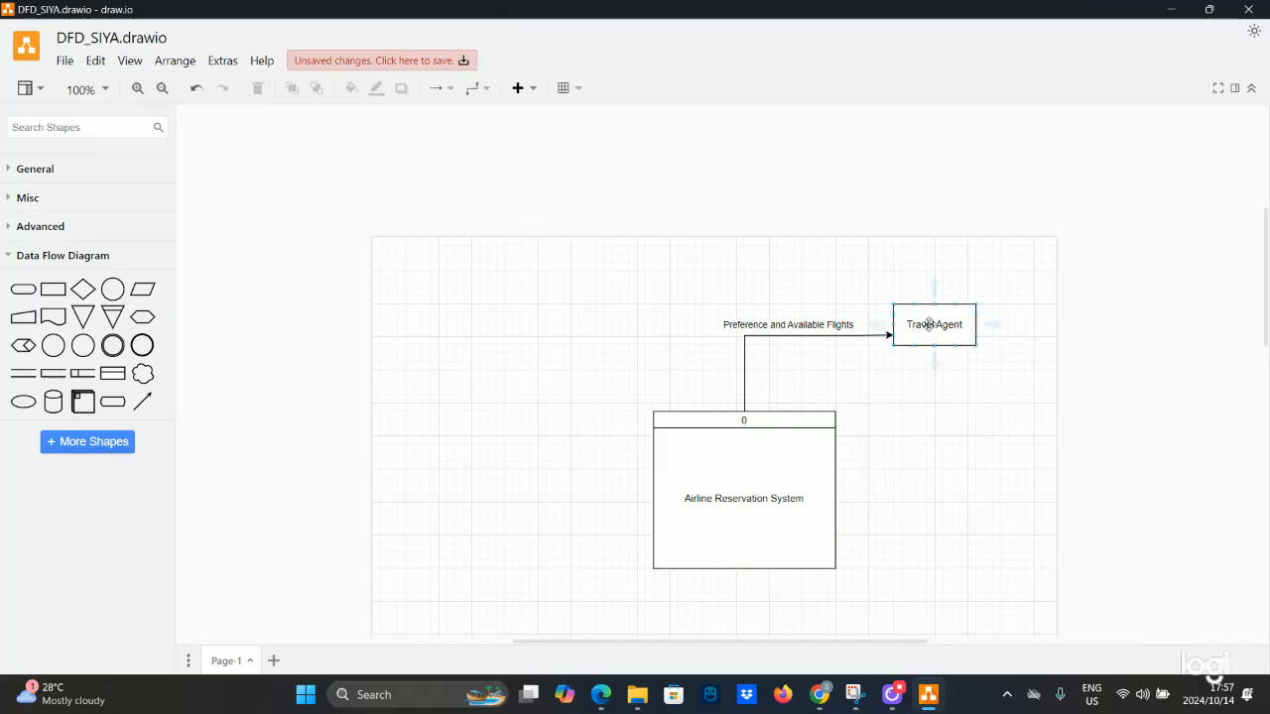
Draw a right-angled arrow from the bottom of Travel Agent to the right side of the Airline Reservation System box.
{"action": "left_click", "coordinate": [929, 324]}
{"action": "left_click_drag", "start_coordinate": [937, 364], "coordinate": [835, 497]}
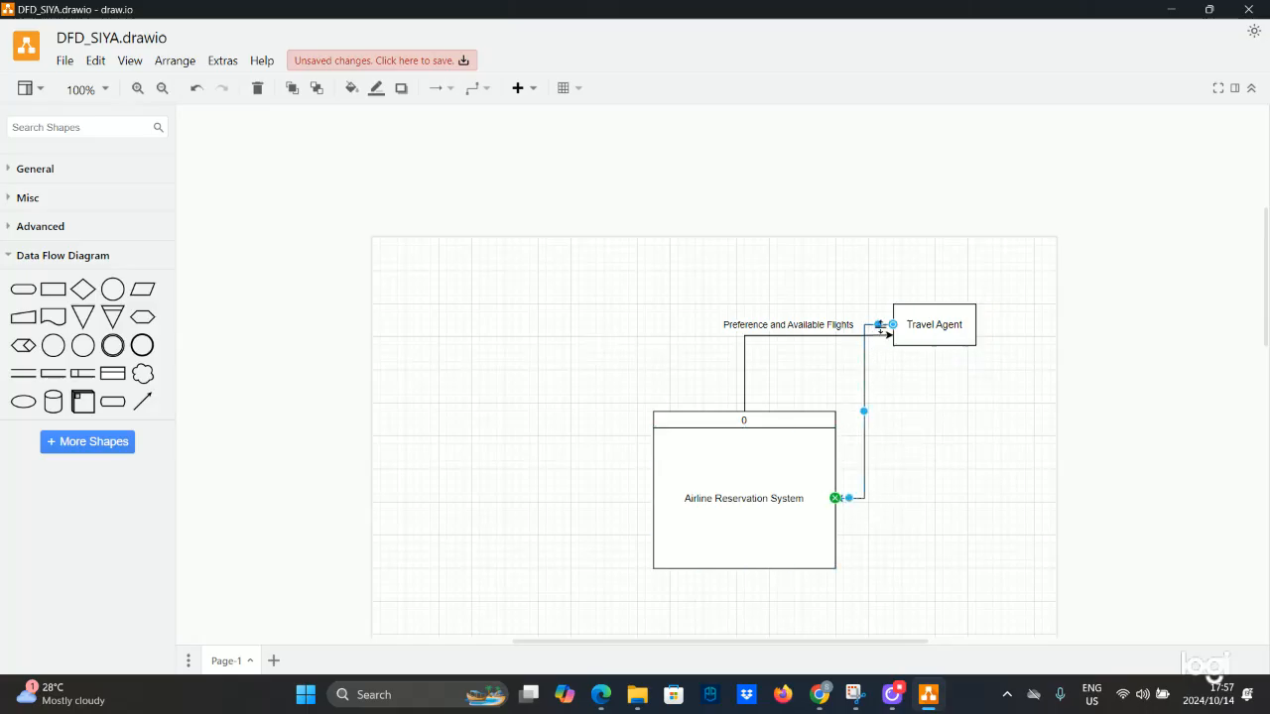
{"action": "left_click_drag", "start_coordinate": [877, 323], "coordinate": [899, 499]}
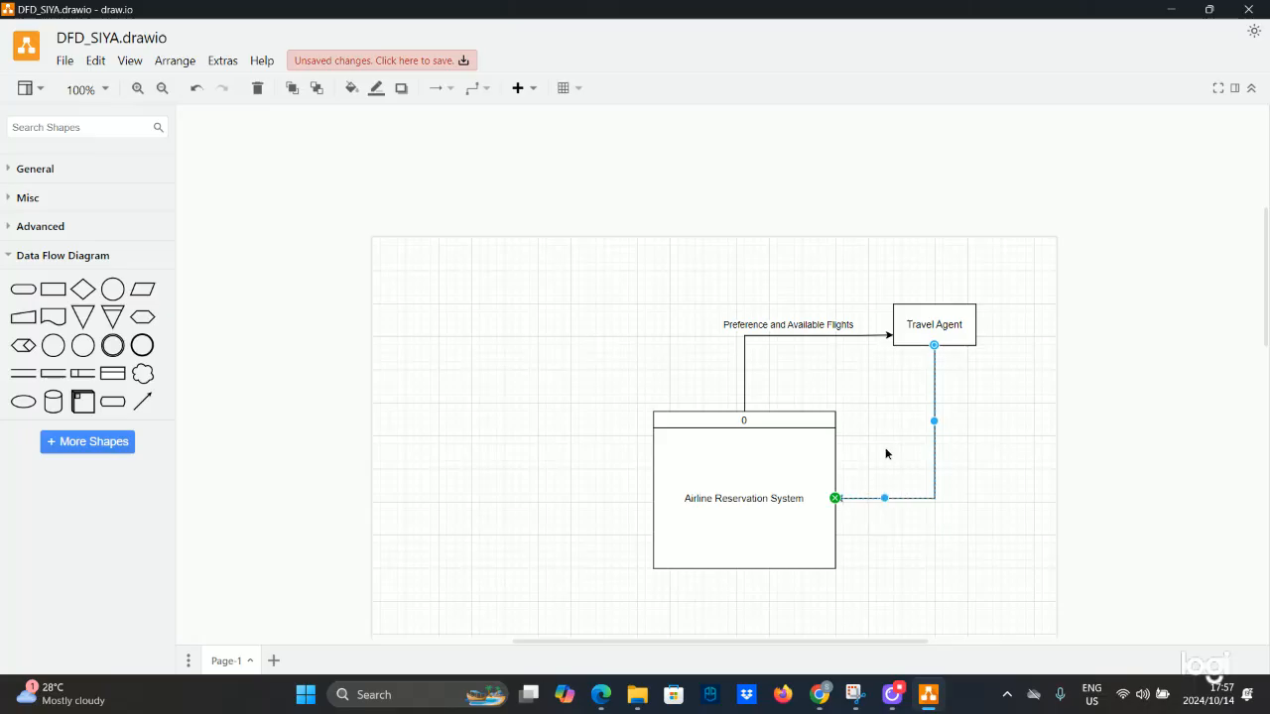
{"action": "left_click", "coordinate": [898, 437]}
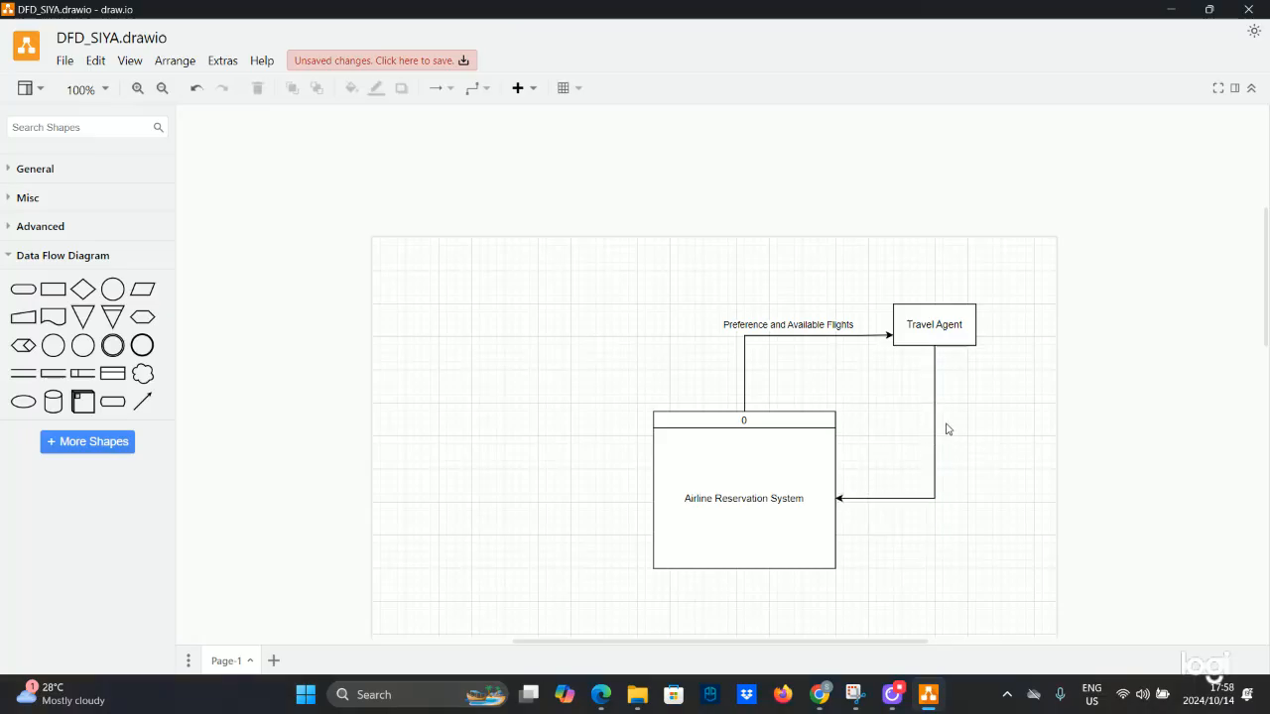
Label the arrow from Travel Agent "Ticket Information" and move the label just beside its vertical segment, on the outer side.
{"action": "left_click", "coordinate": [934, 423]}
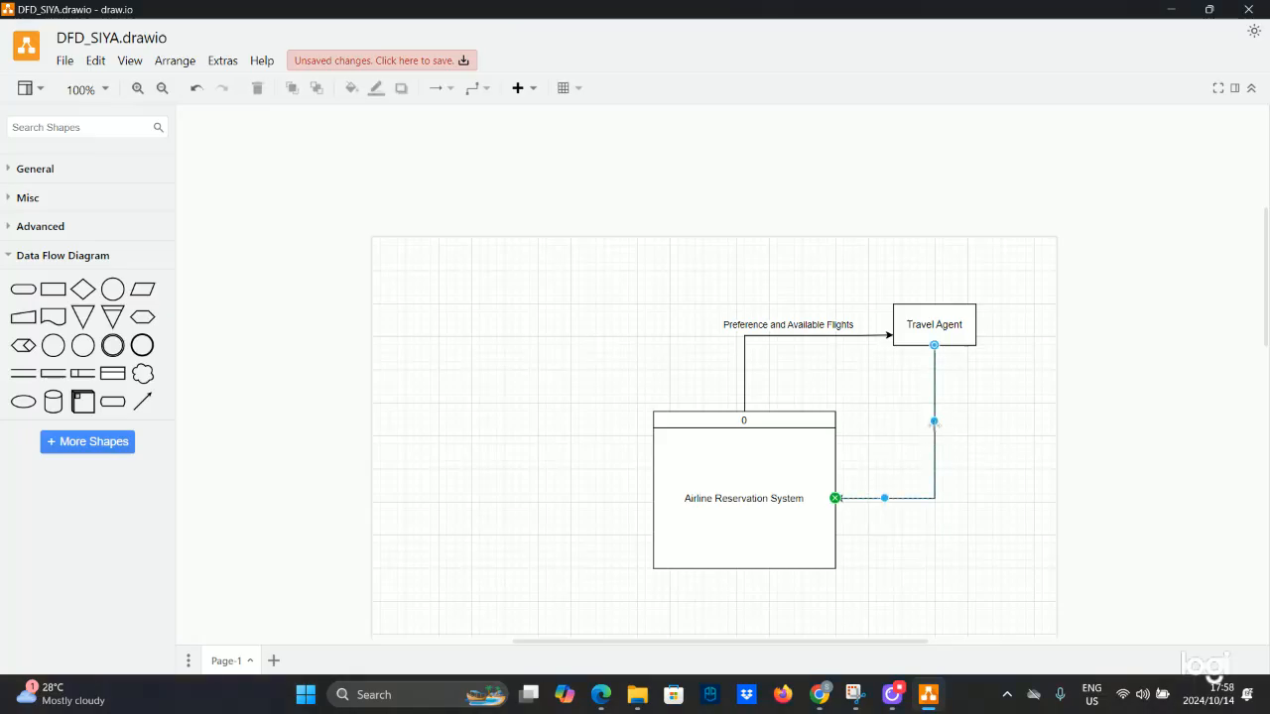
{"action": "left_click", "coordinate": [889, 695]}
{"action": "left_click", "coordinate": [890, 696]}
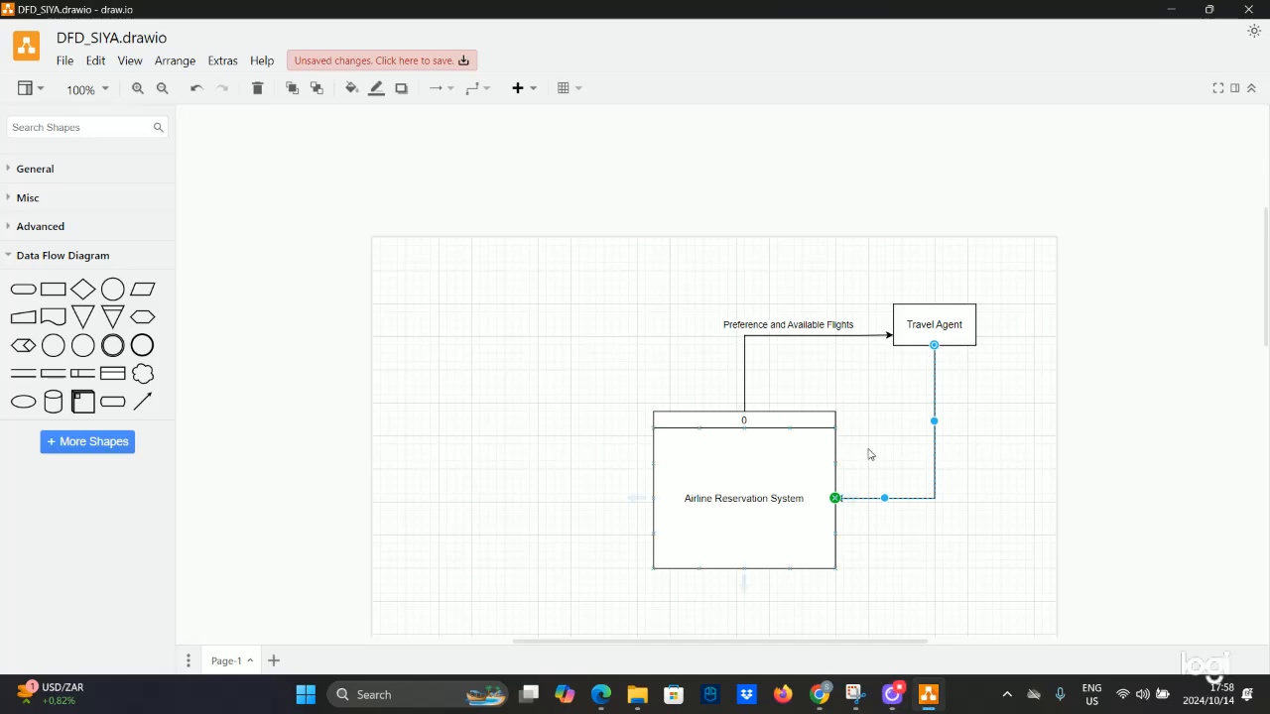
{"action": "double_click", "coordinate": [934, 428]}
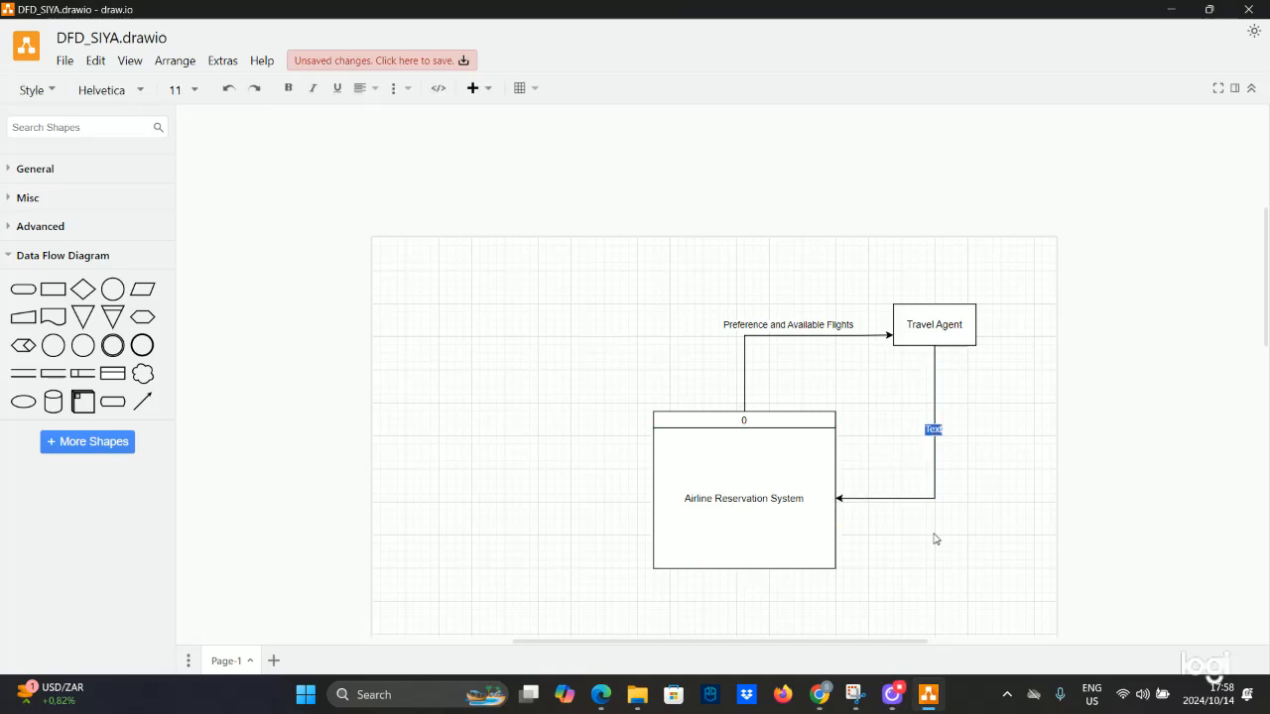
{"action": "type", "text": "Ticket Information"}
{"action": "left_click", "coordinate": [881, 432]}
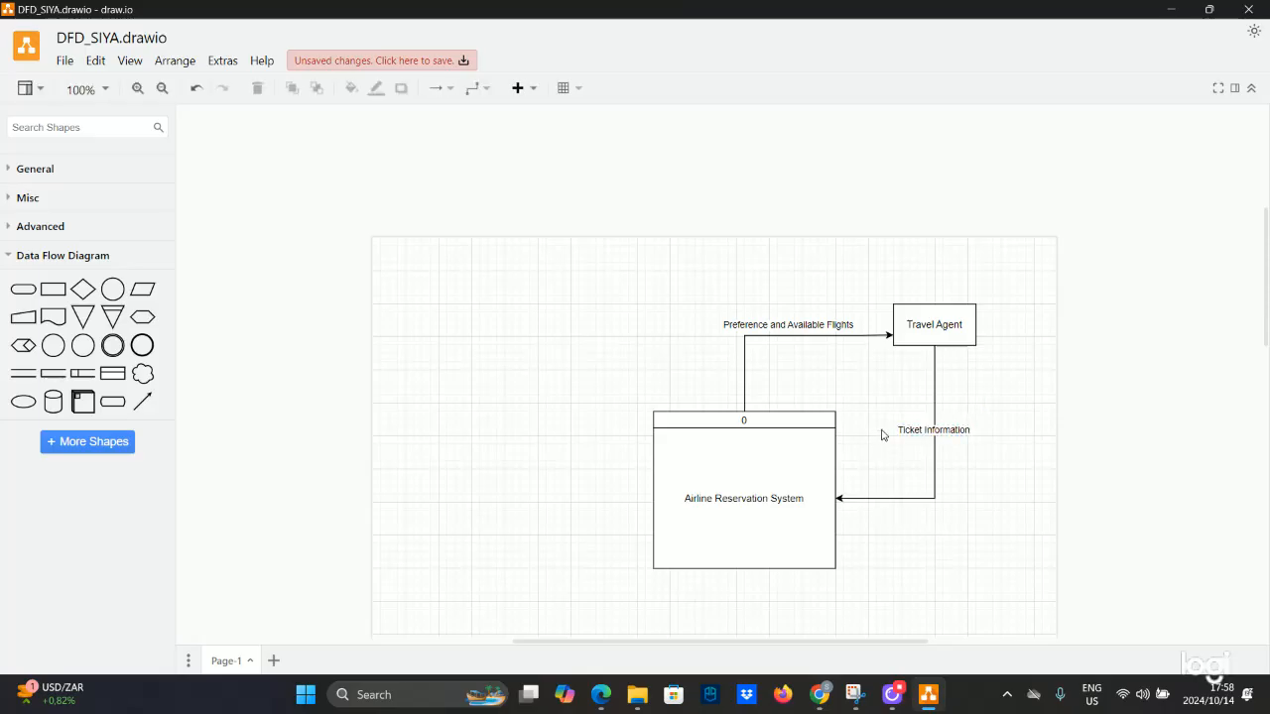
{"action": "left_click", "coordinate": [952, 431]}
{"action": "left_click_drag", "start_coordinate": [952, 431], "coordinate": [996, 428]}
{"action": "left_click", "coordinate": [929, 410]}
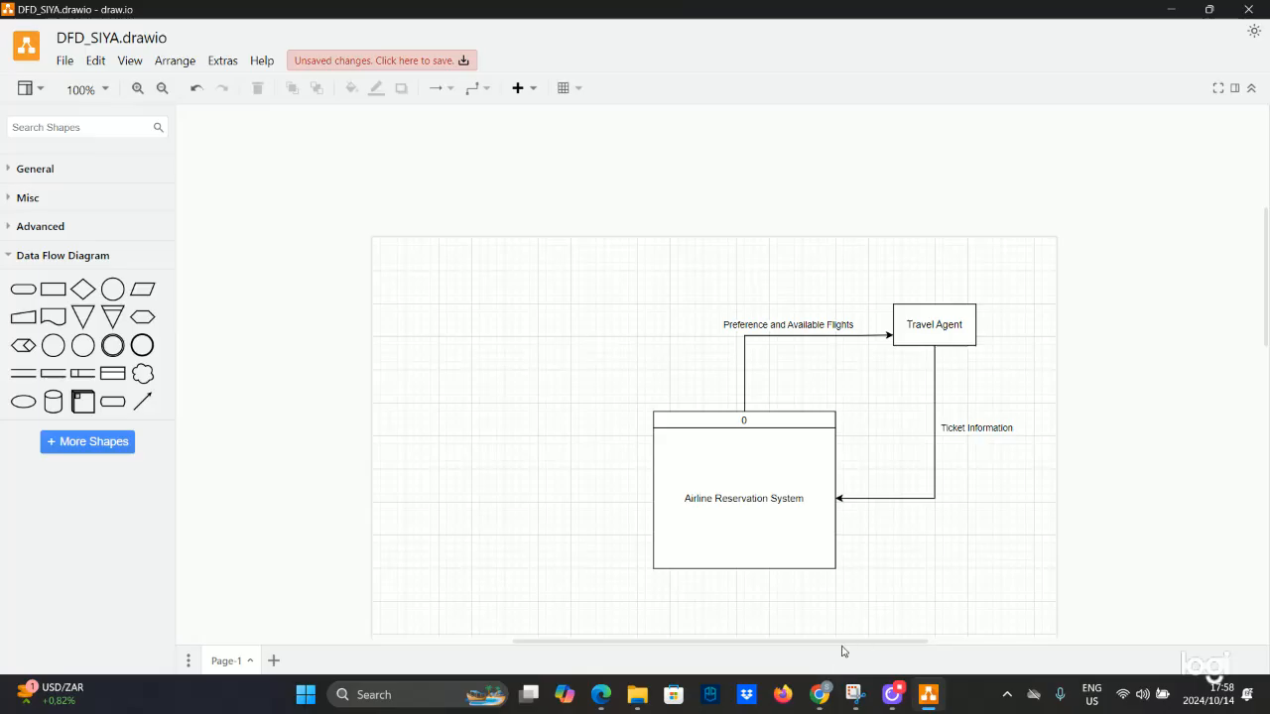
Check the reference diagram and add a plain rectangle below the Airline Reservation System box, leaving a gap for an arrow.
{"action": "left_click", "coordinate": [855, 693]}
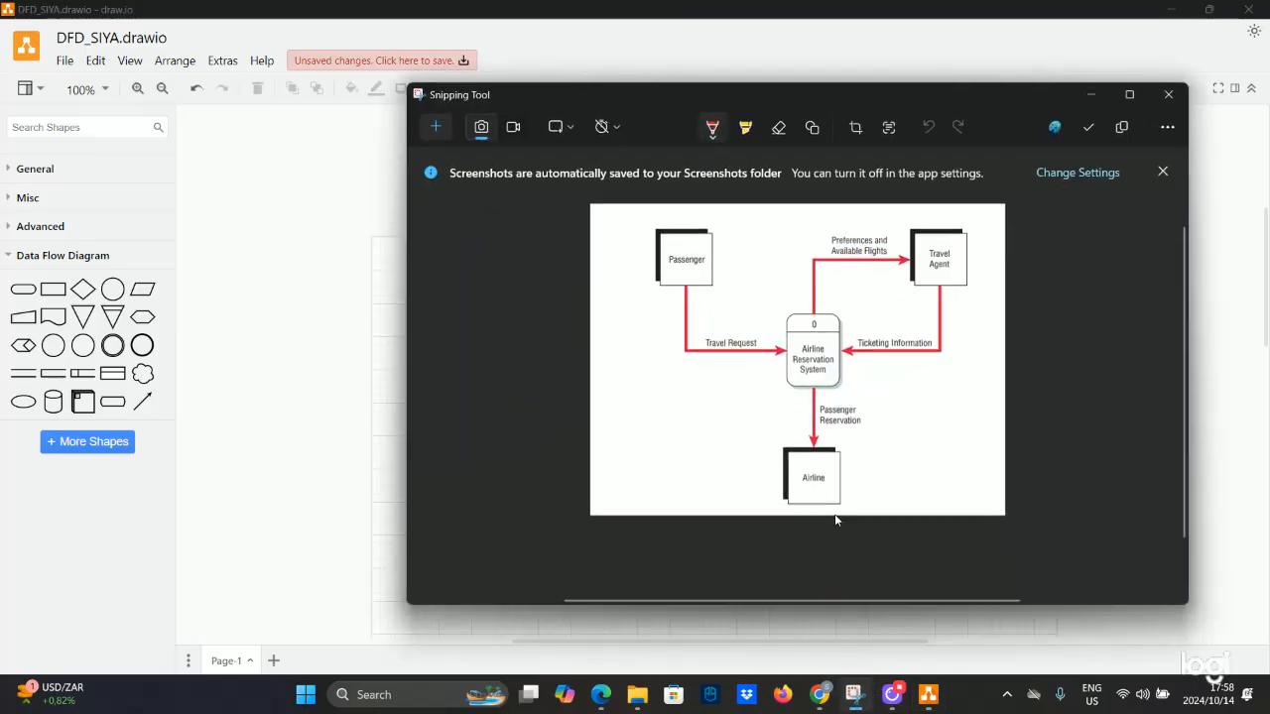
{"action": "left_click", "coordinate": [1091, 94]}
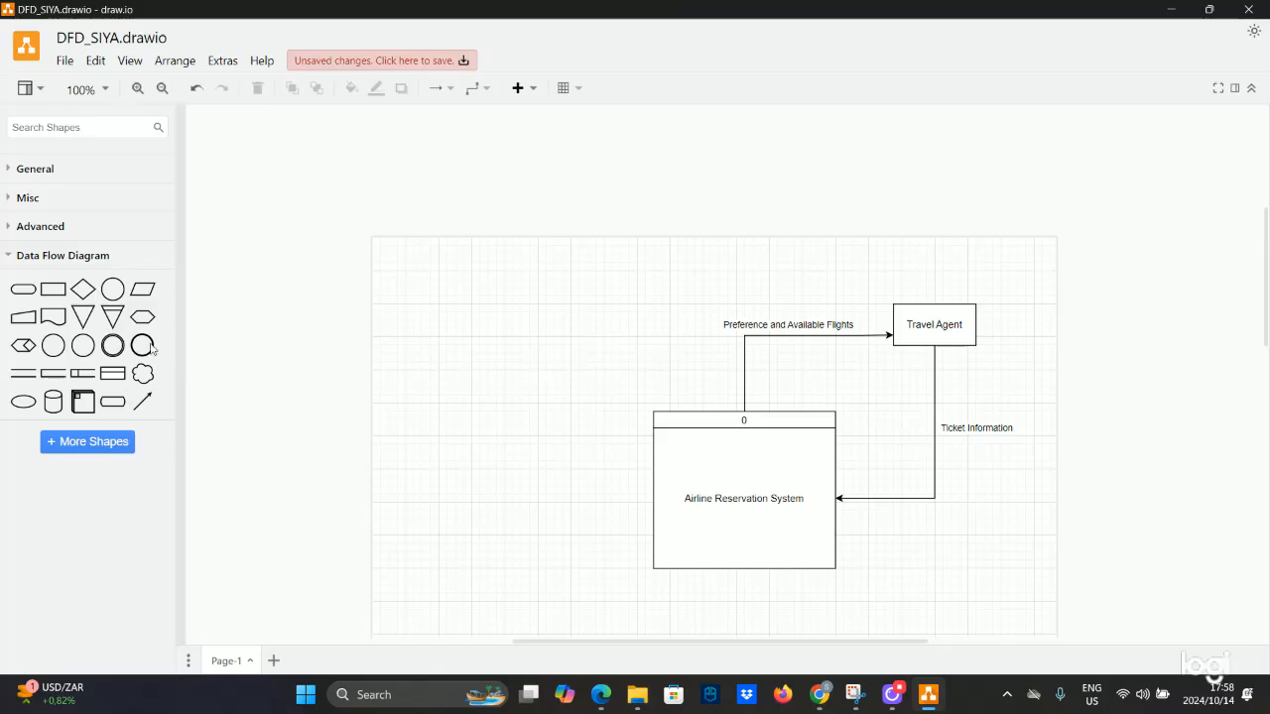
{"action": "left_click_drag", "start_coordinate": [54, 288], "coordinate": [701, 576]}
{"action": "scroll", "coordinate": [754, 466], "scroll_direction": "down", "scroll_amount": 3}
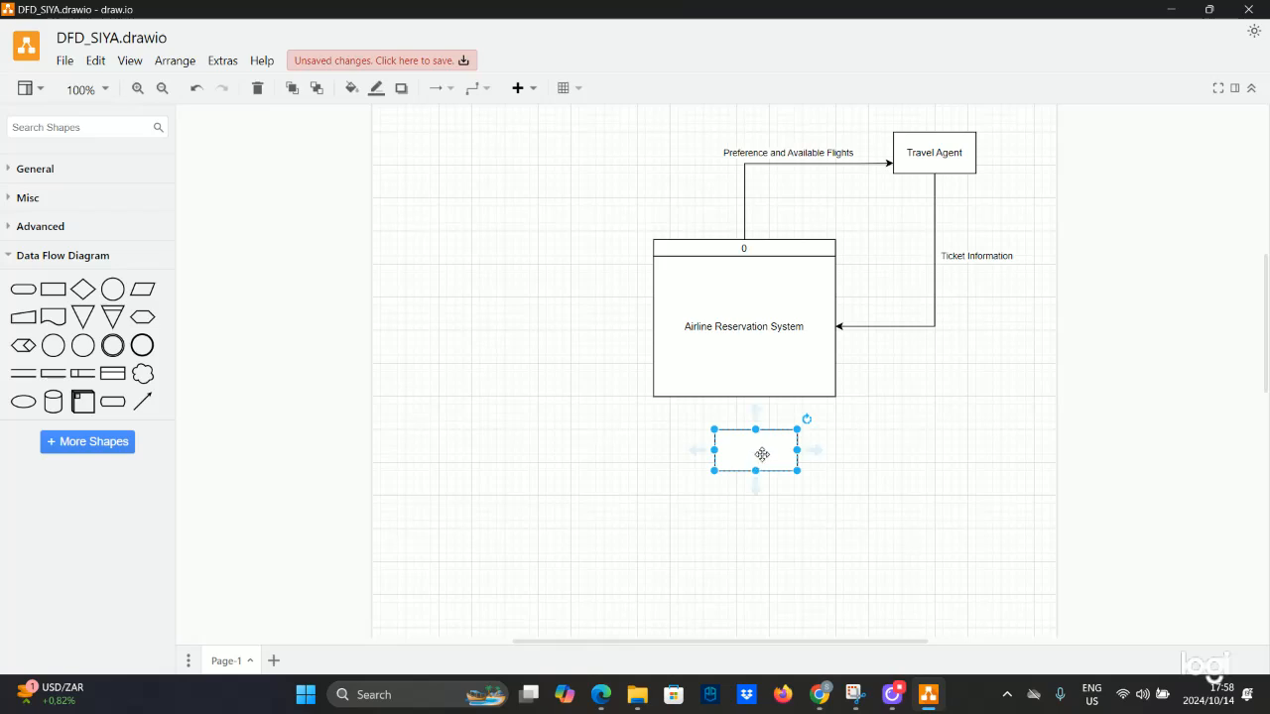
{"action": "left_click_drag", "start_coordinate": [762, 454], "coordinate": [762, 479]}
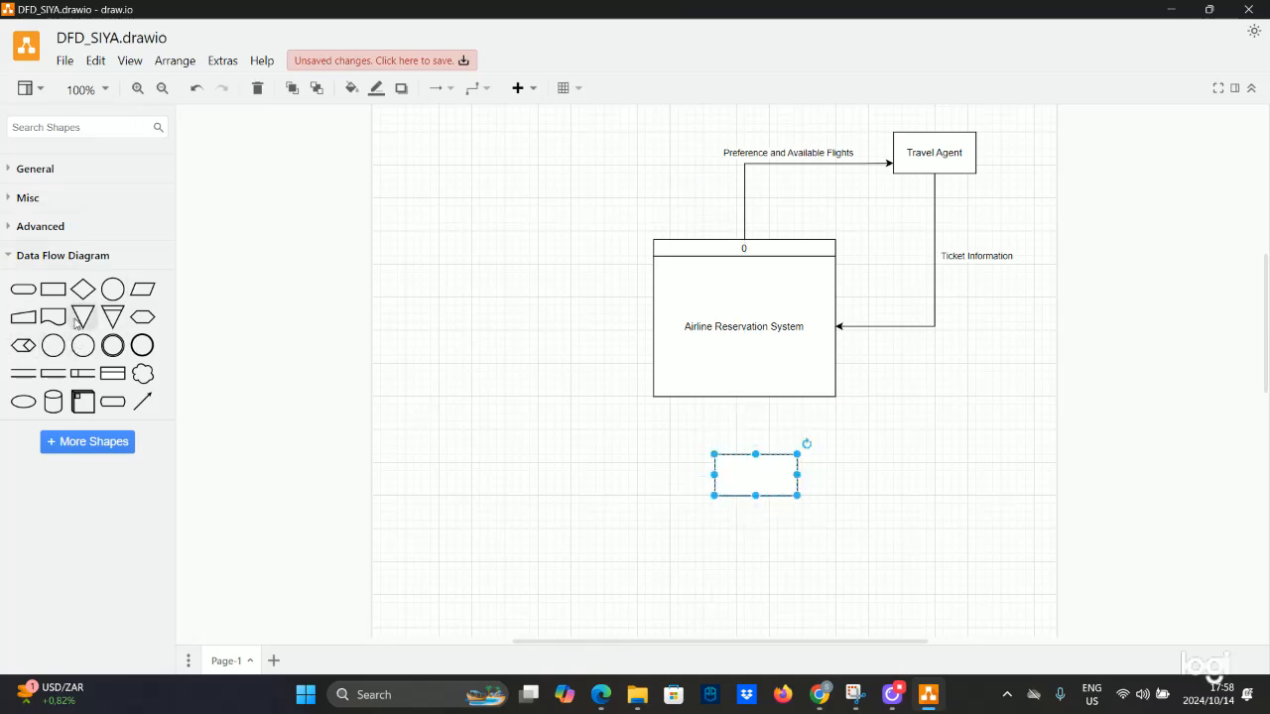
Add a rectangle to the left of the system box labelled "Passenger" and label the rectangle below the system box "Airline".
{"action": "left_click_drag", "start_coordinate": [53, 289], "coordinate": [422, 307]}
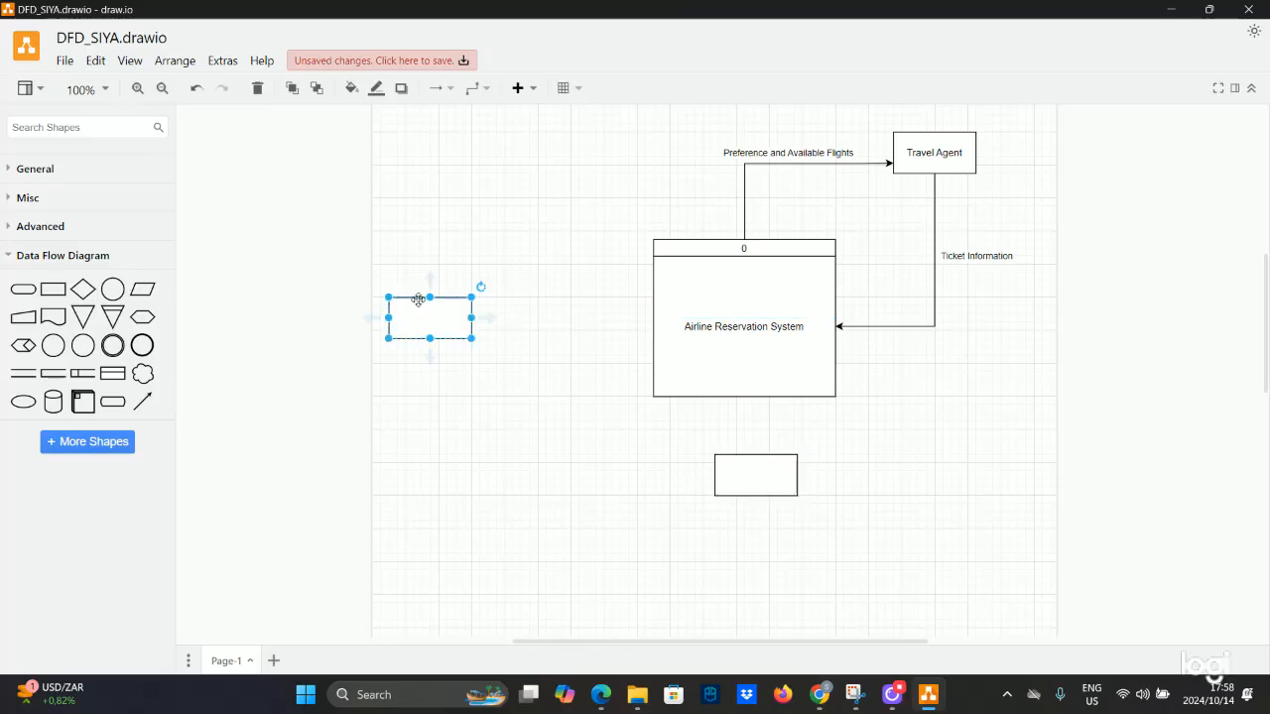
{"action": "double_click", "coordinate": [425, 316]}
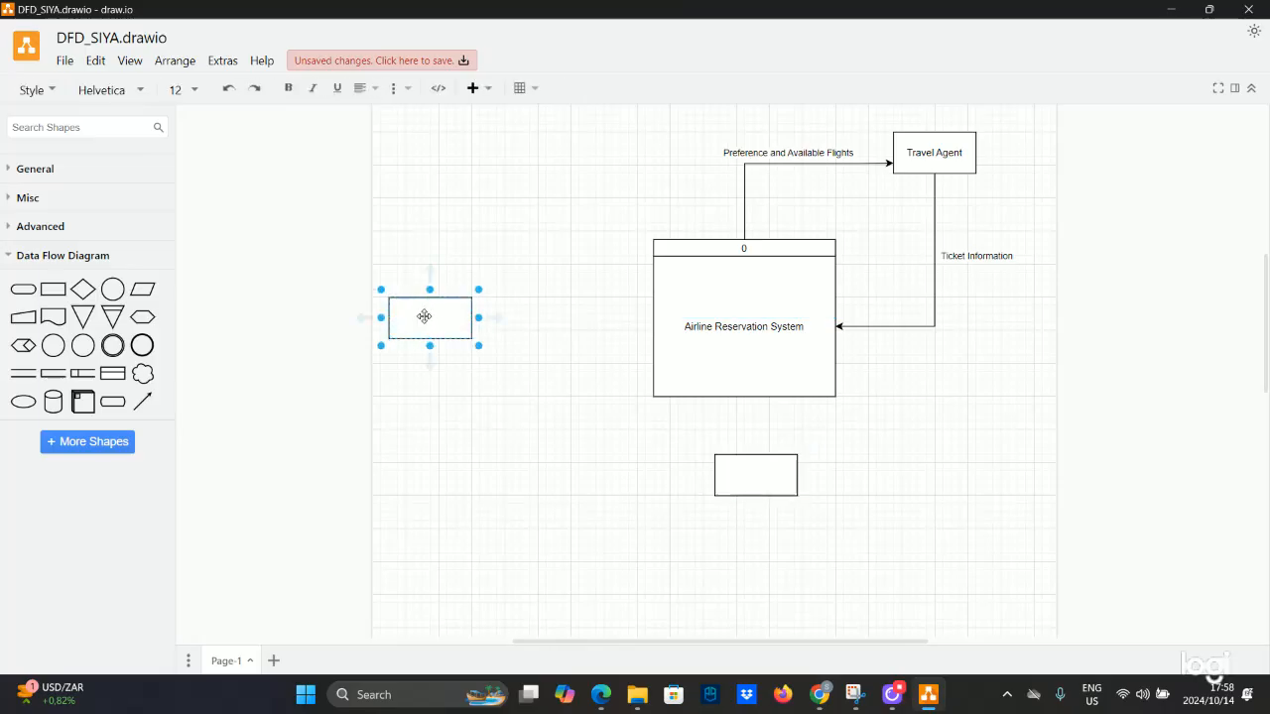
{"action": "type", "text": "Passenger"}
{"action": "left_click", "coordinate": [760, 474]}
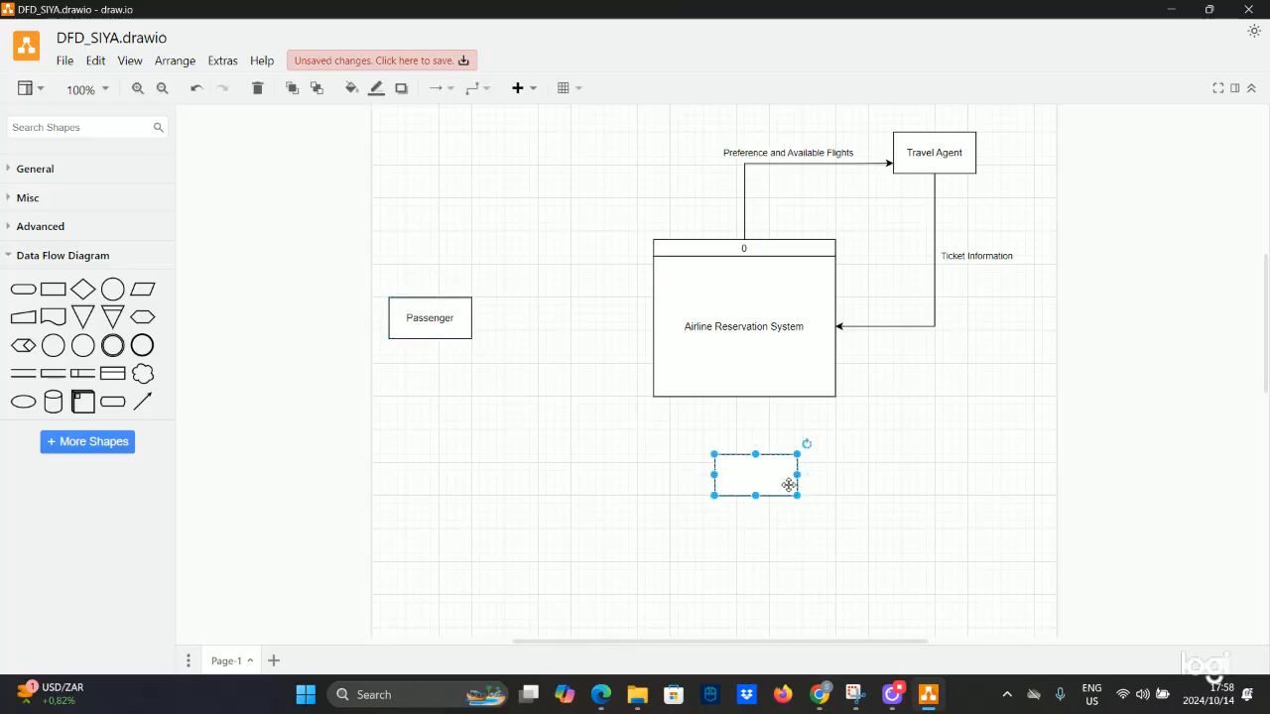
{"action": "double_click", "coordinate": [760, 481]}
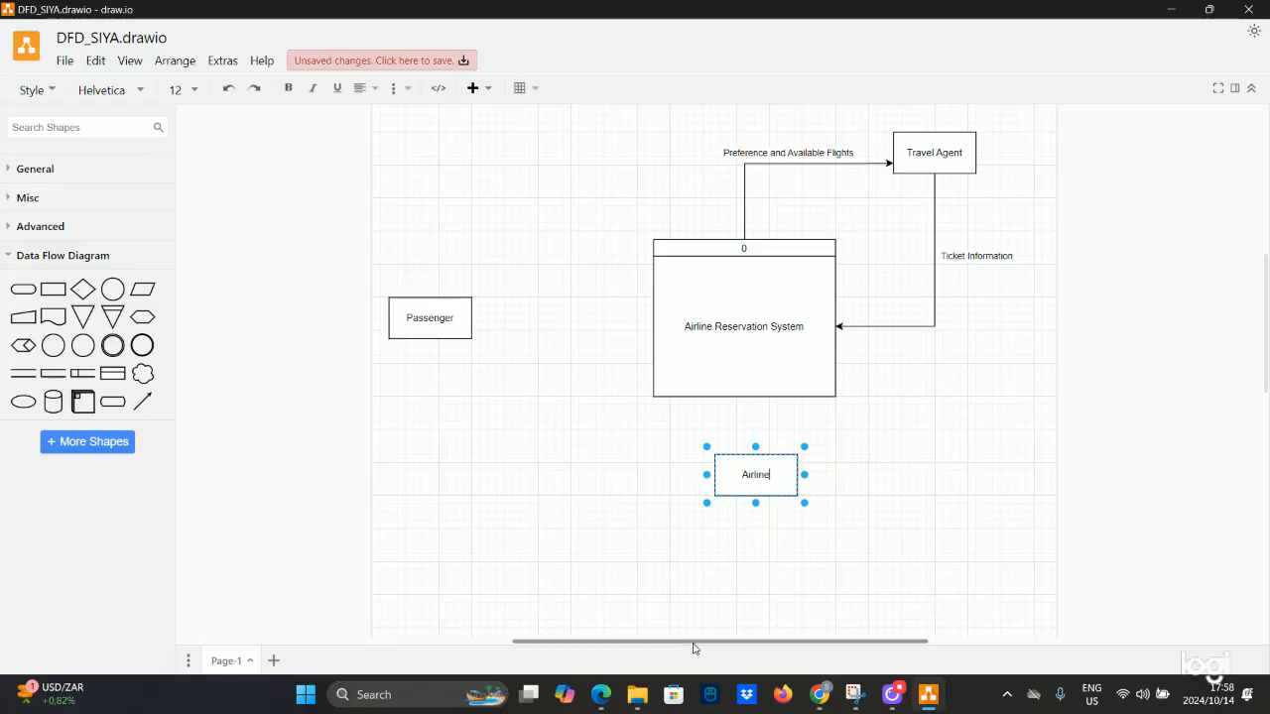
Following the reference, connect Passenger to the left side of the Airline Reservation System box and shift Passenger down to straighten the arrow.
{"action": "left_click", "coordinate": [855, 695]}
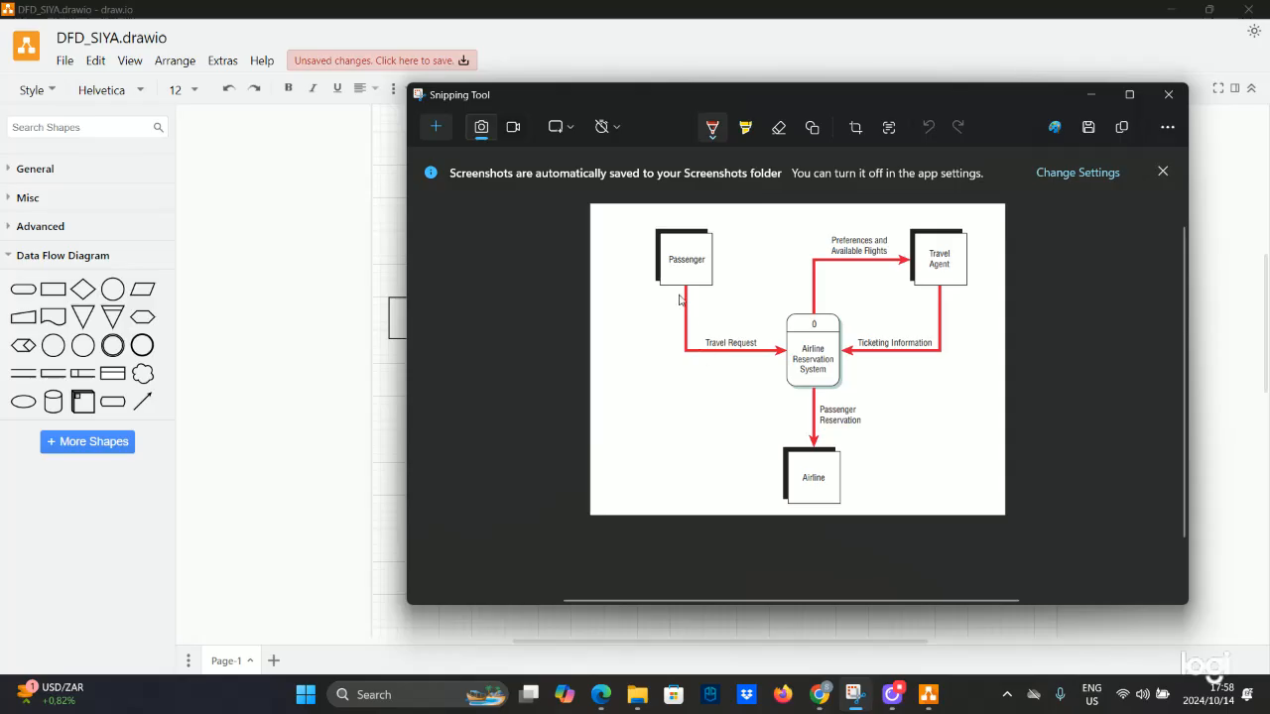
{"action": "left_click", "coordinate": [1089, 93]}
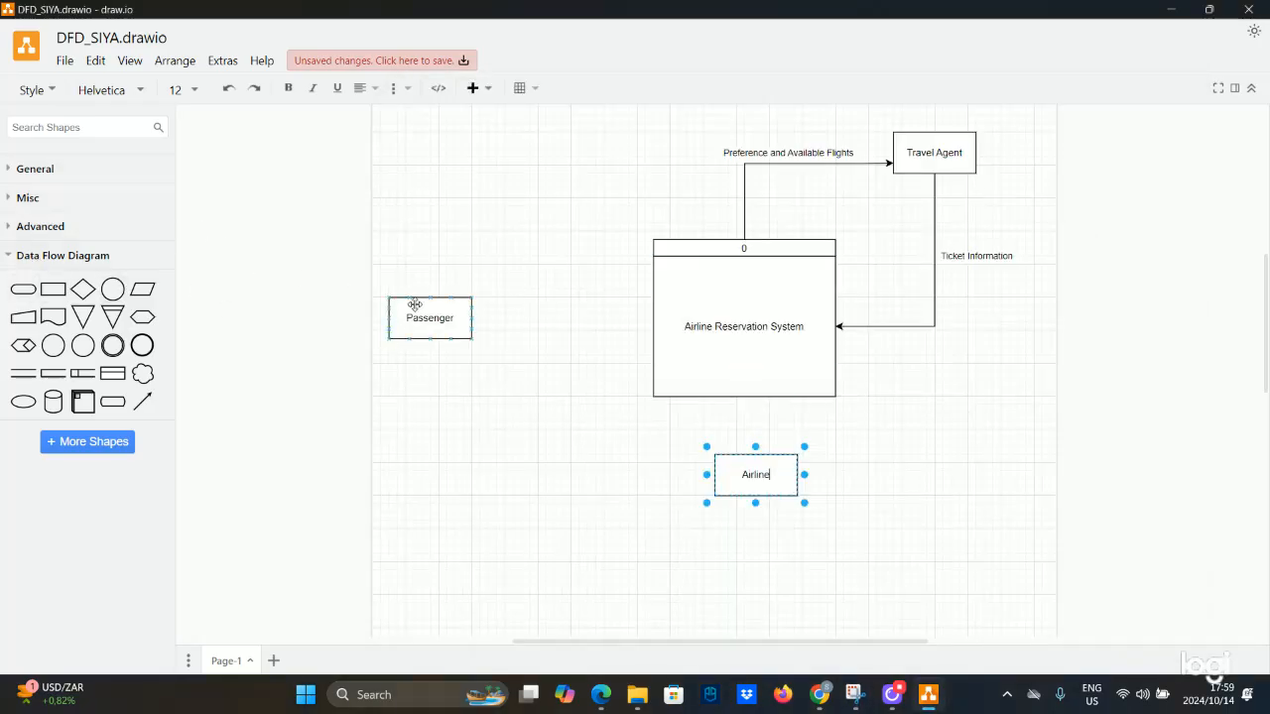
{"action": "left_click", "coordinate": [492, 315]}
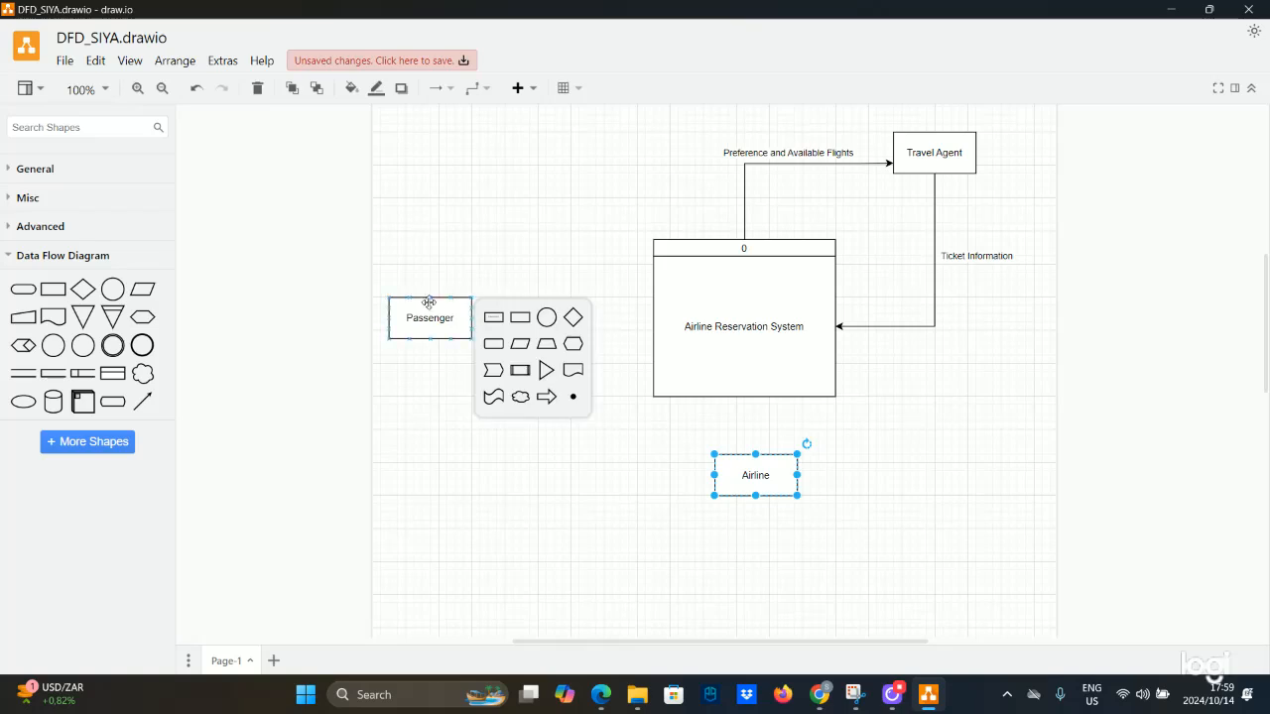
{"action": "left_click", "coordinate": [488, 317]}
{"action": "left_click_drag", "start_coordinate": [487, 318], "coordinate": [653, 320]}
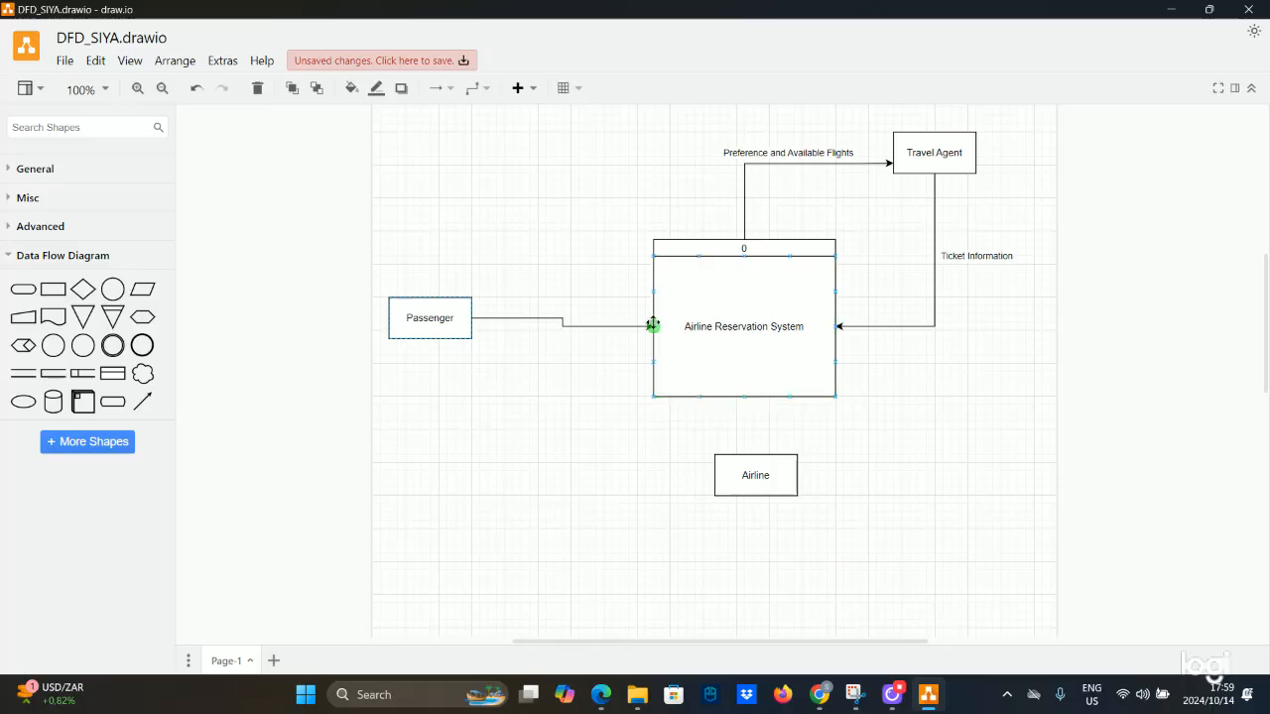
{"action": "left_click", "coordinate": [438, 321]}
{"action": "left_click_drag", "start_coordinate": [437, 321], "coordinate": [437, 330]}
Label the arrow from Passenger "Travel Information" and move the label just above the line.
{"action": "left_click", "coordinate": [556, 328]}
{"action": "left_click", "coordinate": [556, 327]}
{"action": "double_click", "coordinate": [555, 327]}
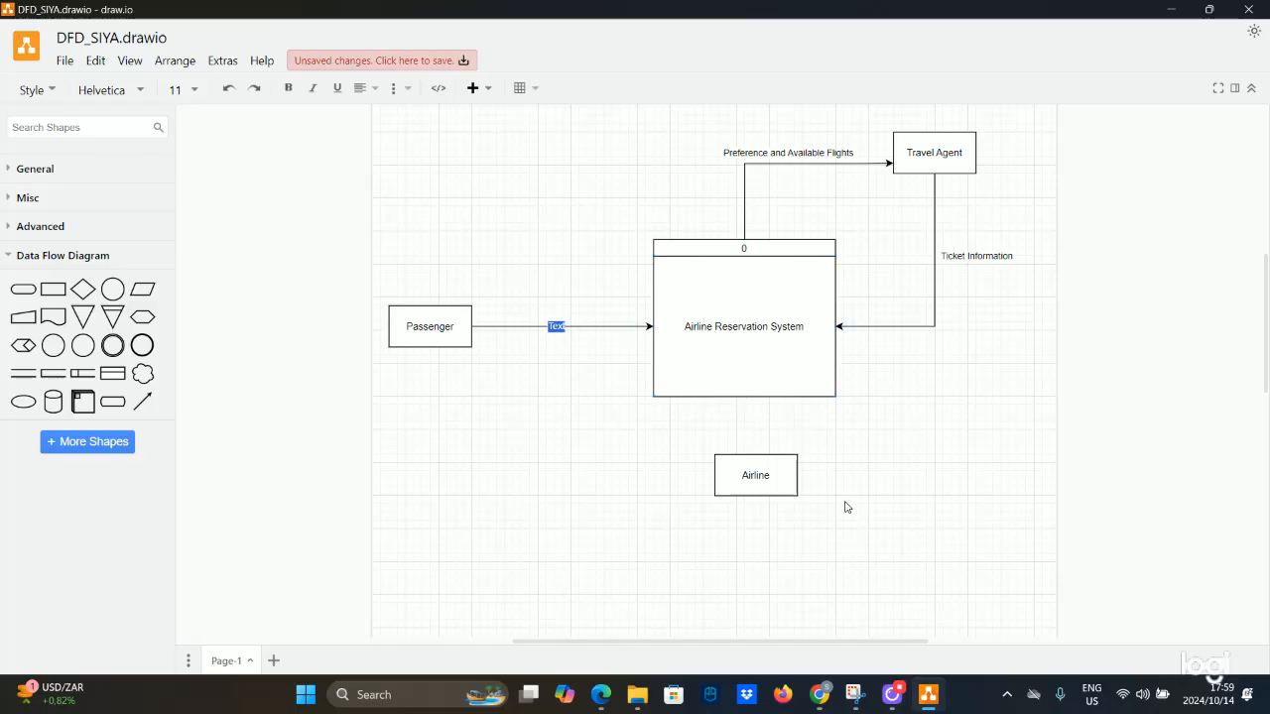
{"action": "type", "text": "1"}
{"action": "type", "text": "ravel"}
{"action": "type", "text": " Informa"}
{"action": "type", "text": "tion"}
{"action": "left_click", "coordinate": [560, 328]}
{"action": "left_click_drag", "start_coordinate": [558, 330], "coordinate": [560, 320]}
{"action": "left_click", "coordinate": [598, 293]}
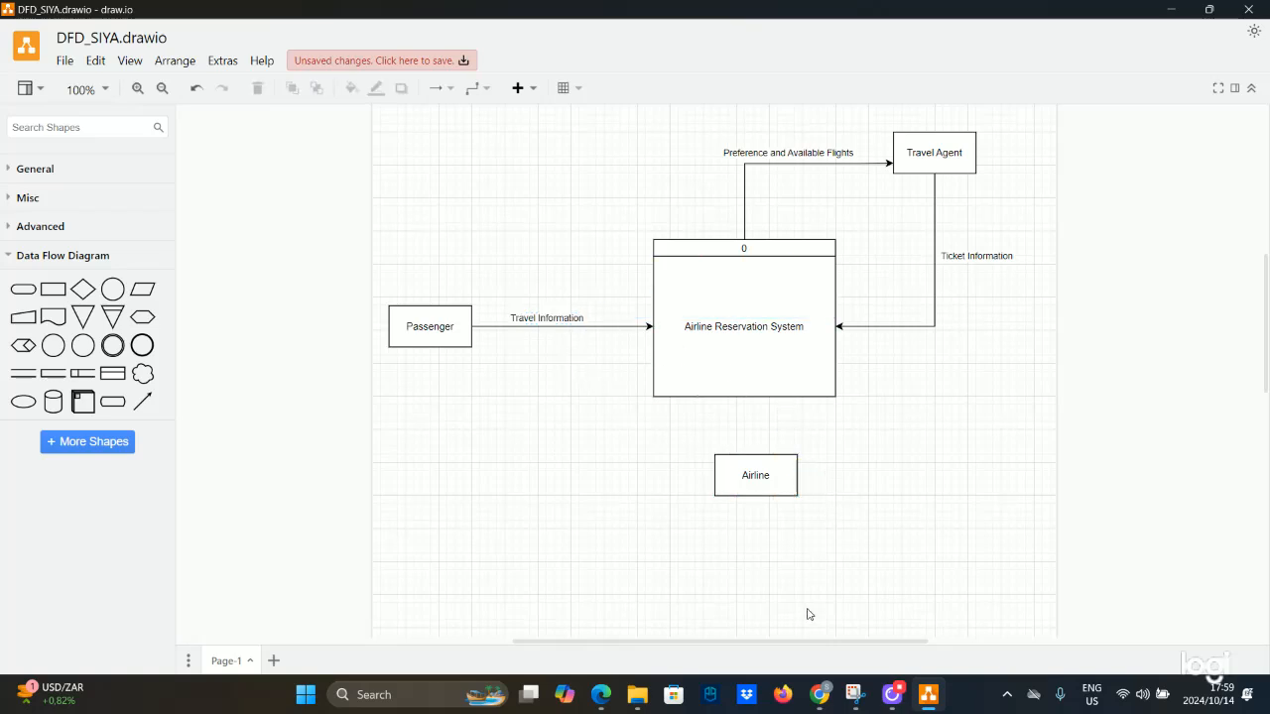
Glance at the reference diagram and select the Airline Reservation System box.
{"action": "mouse_move", "coordinate": [853, 693]}
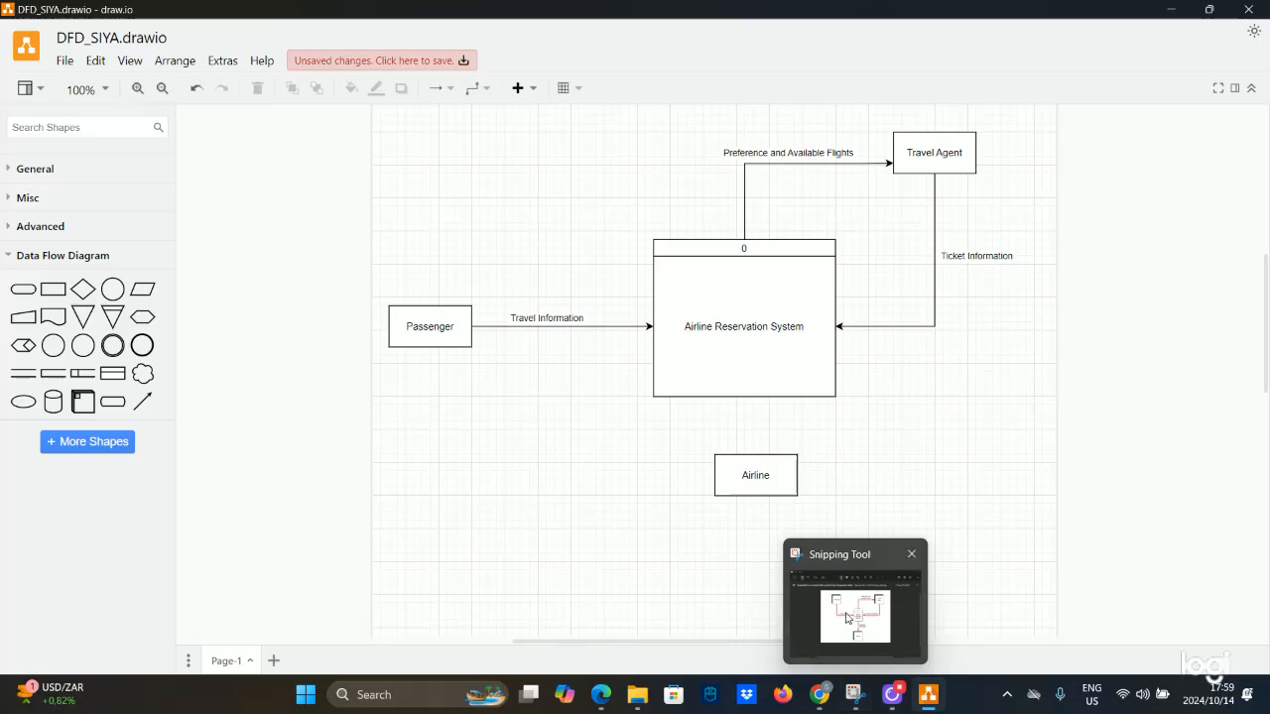
{"action": "mouse_move", "coordinate": [846, 617]}
{"action": "left_click", "coordinate": [697, 371]}
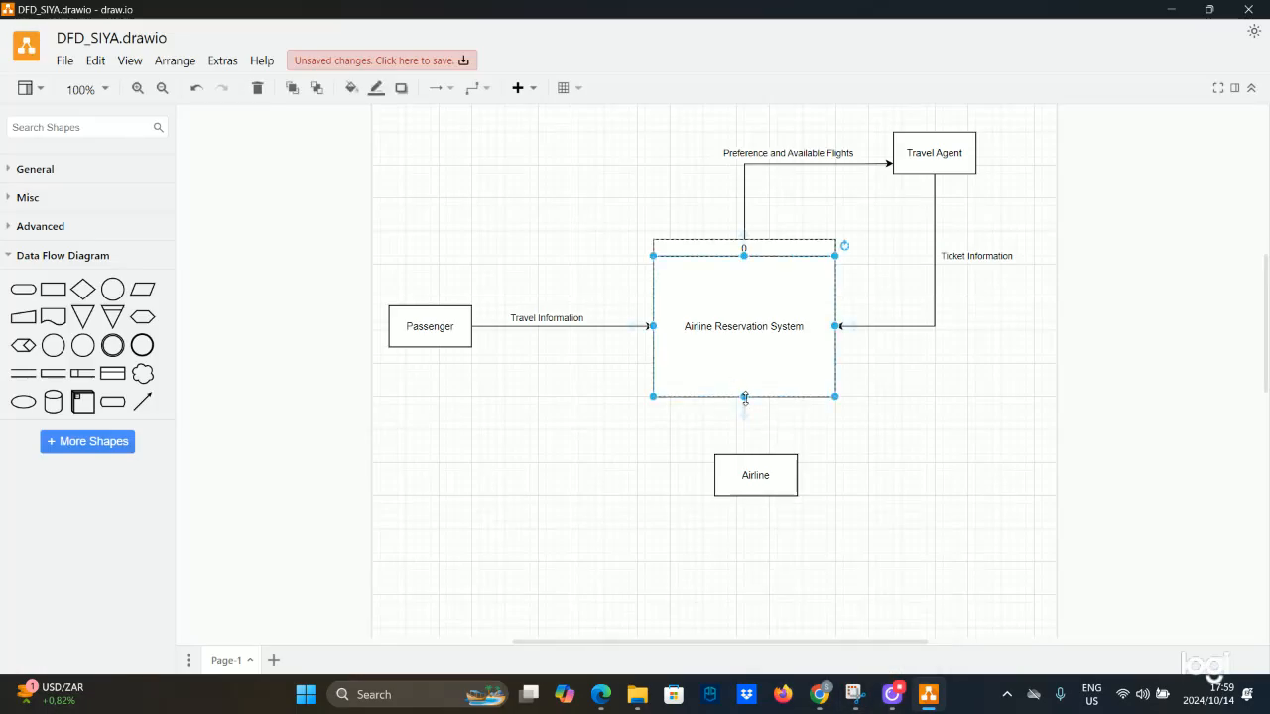
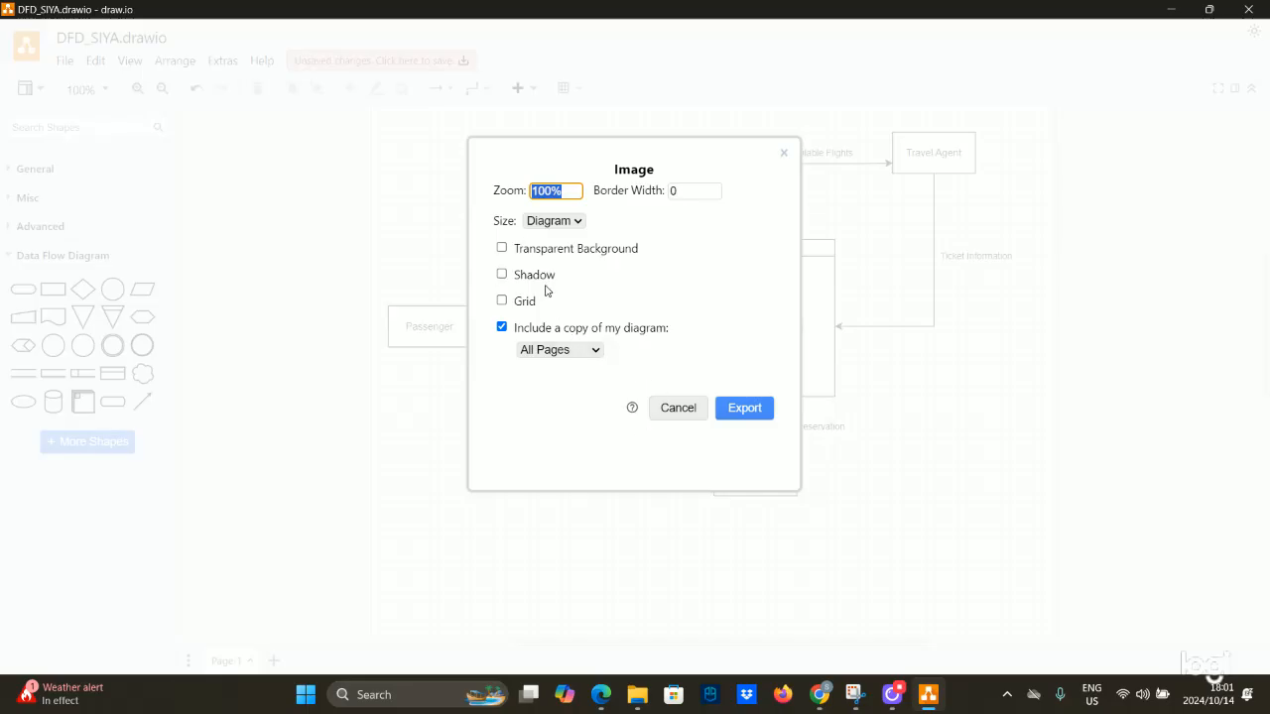
Export the diagram at 100% zoom as a PNG image named DFD_SIYA.drawio into the Videos folder.
{"action": "left_click", "coordinate": [744, 408]}
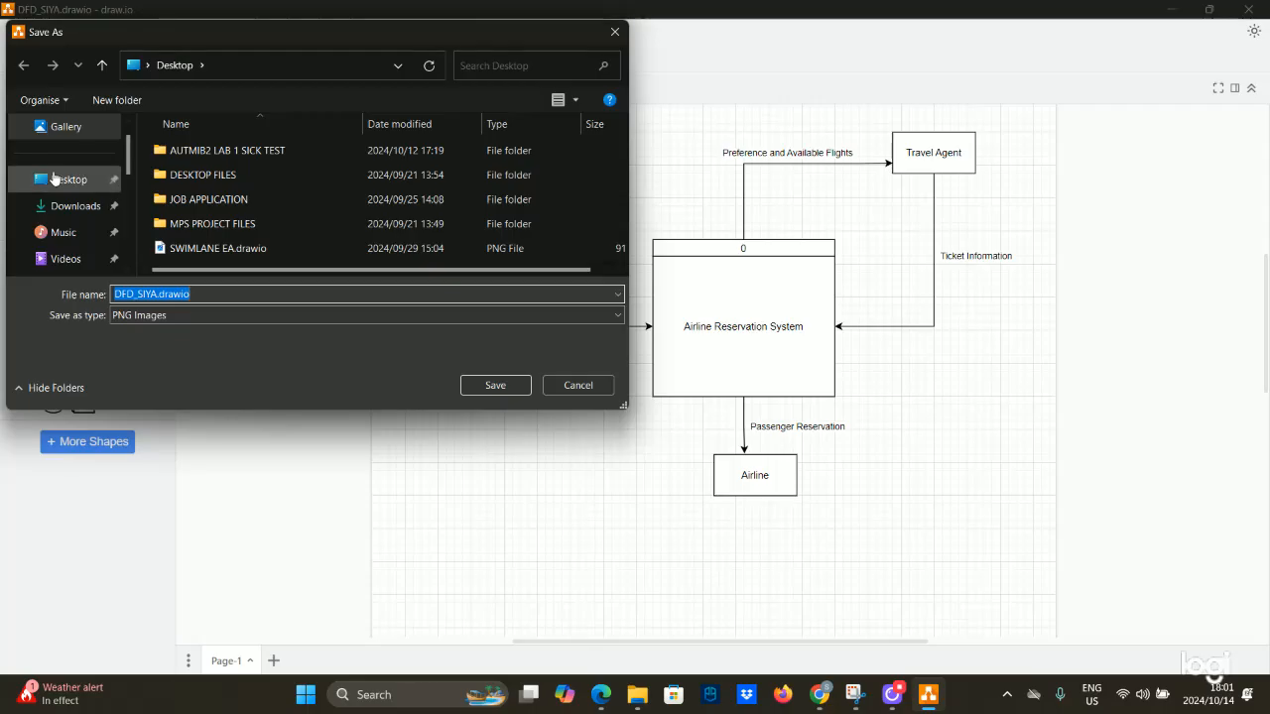
{"action": "scroll", "coordinate": [63, 232], "scroll_direction": "down", "scroll_amount": 1}
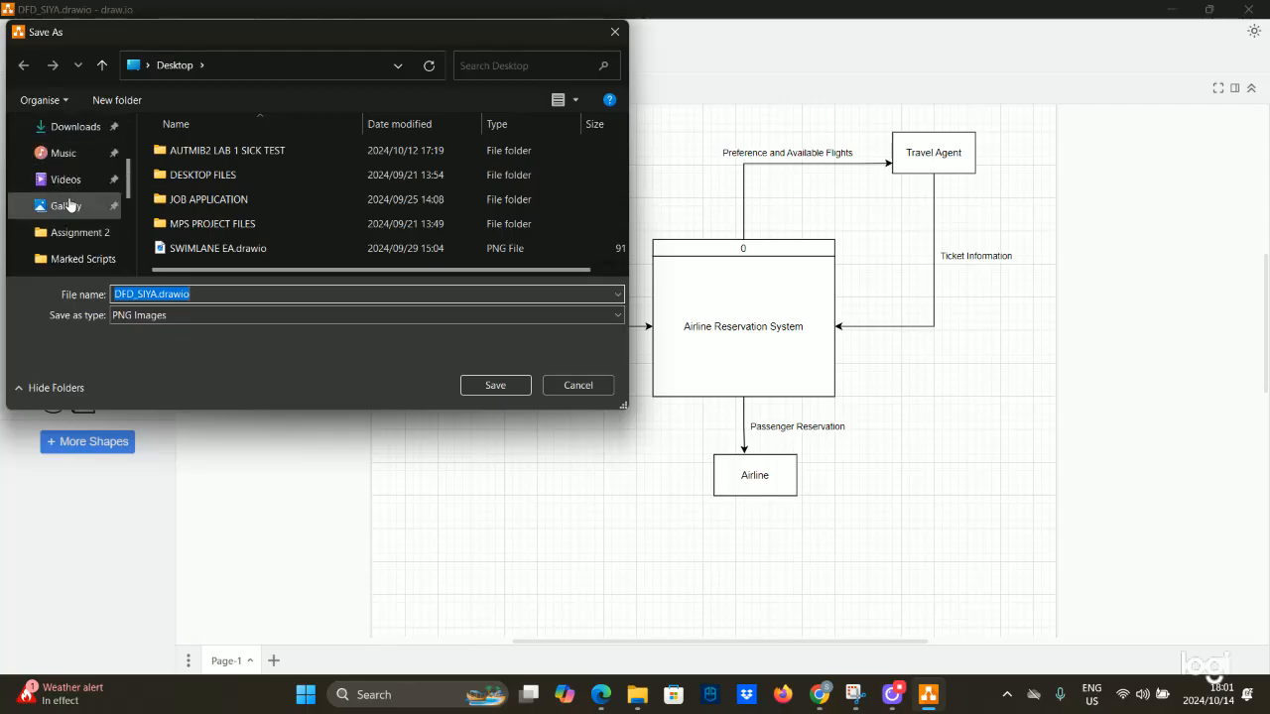
{"action": "left_click", "coordinate": [68, 189]}
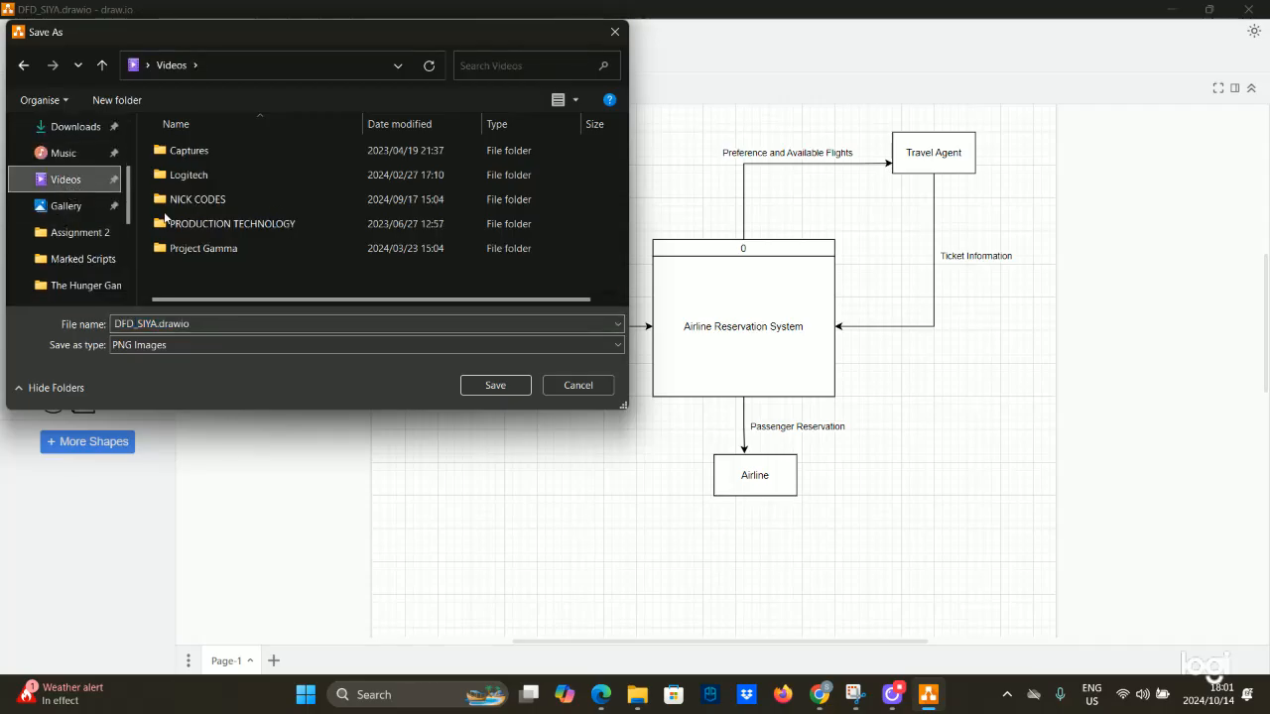
{"action": "left_click", "coordinate": [496, 385]}
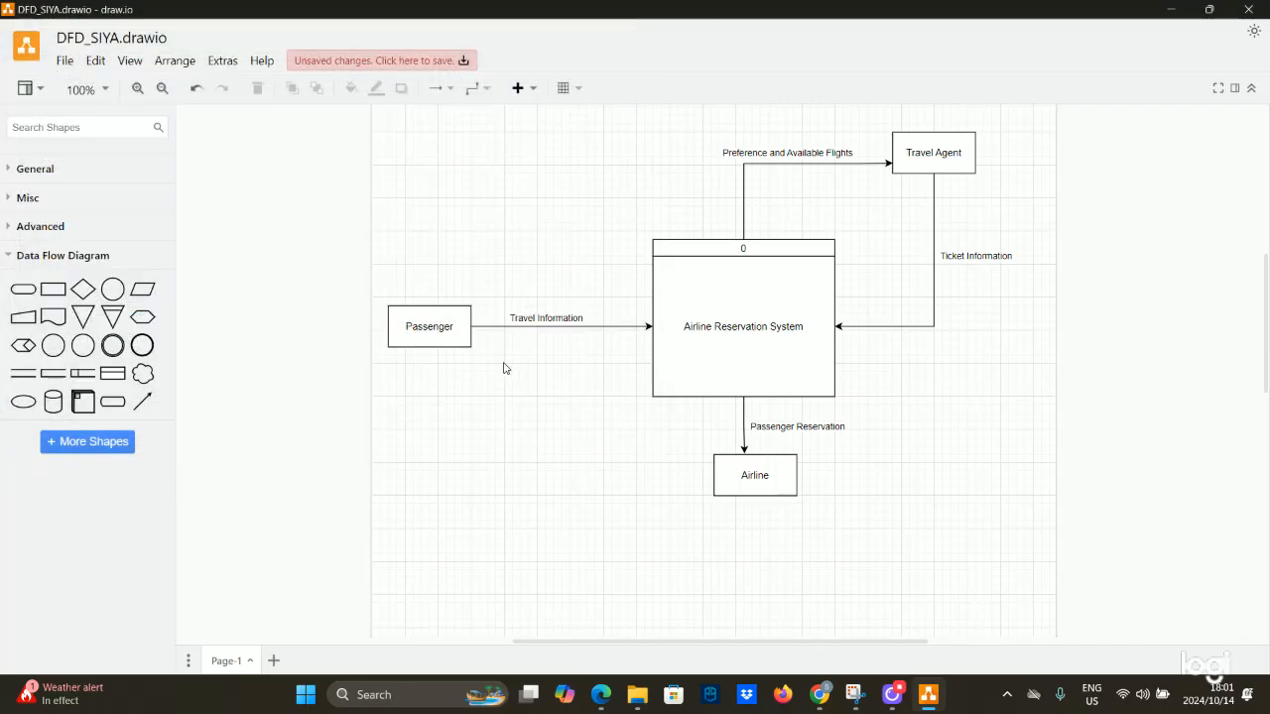
Switch to File Explorer, open the exported DFD_SIYA.drawio image from the Videos folder and view it maximized.
{"action": "mouse_move", "coordinate": [631, 695]}
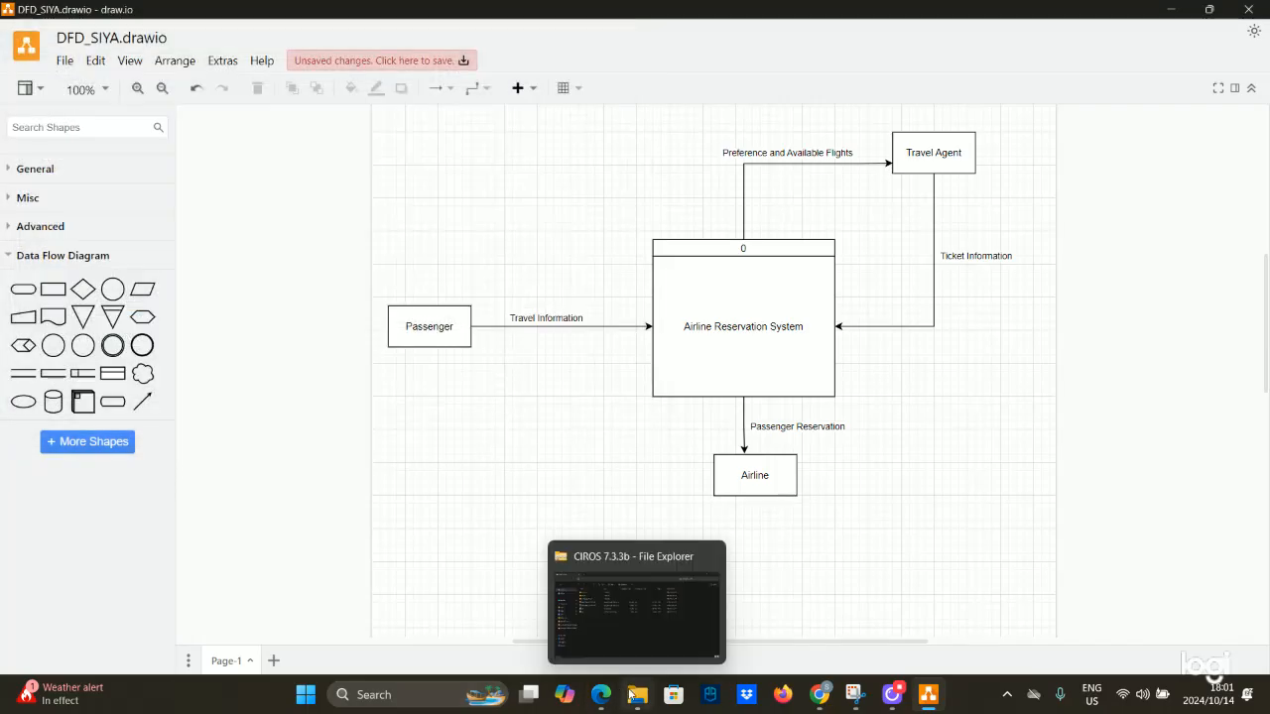
{"action": "left_click", "coordinate": [658, 606]}
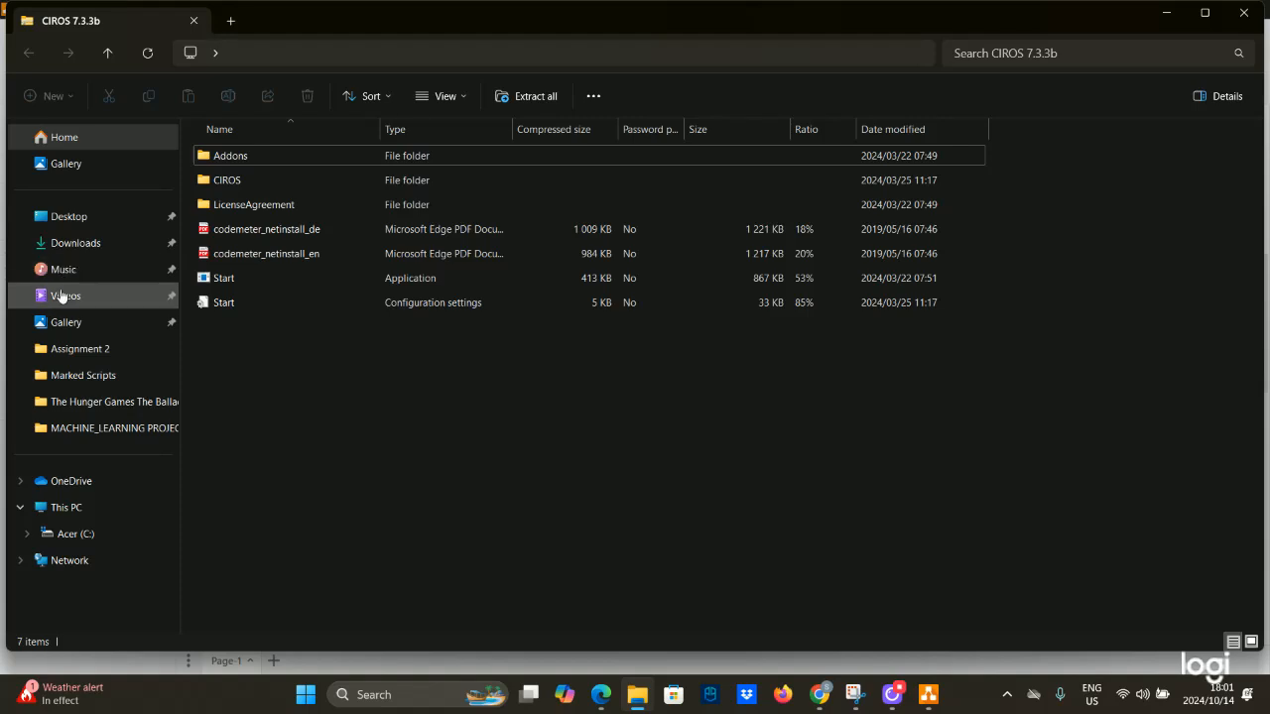
{"action": "left_click", "coordinate": [62, 296]}
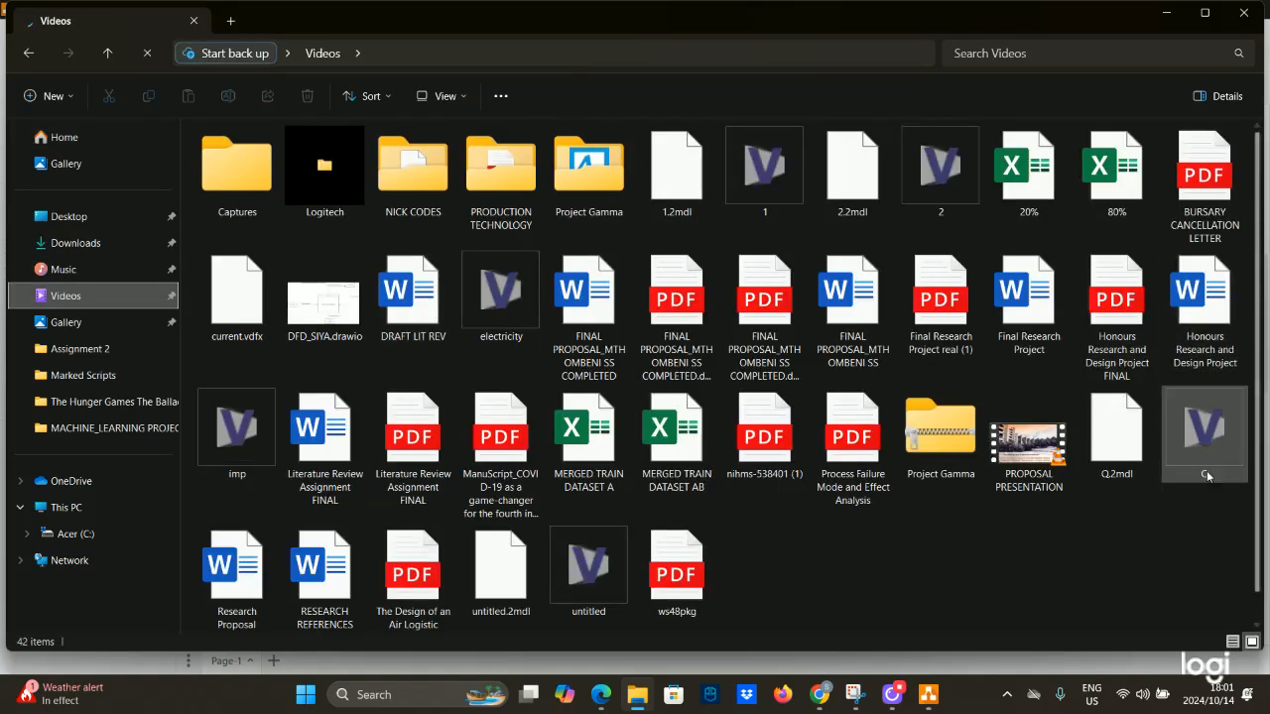
{"action": "left_click", "coordinate": [319, 314]}
{"action": "double_click", "coordinate": [320, 316]}
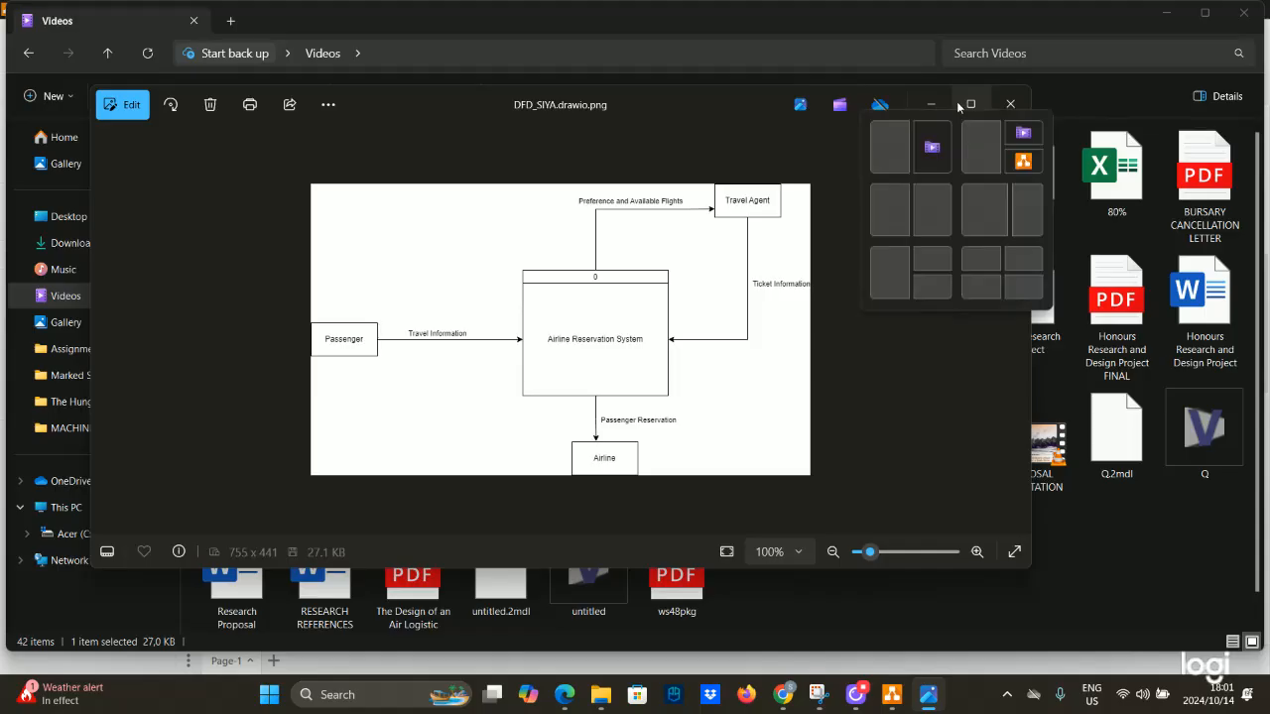
{"action": "left_click", "coordinate": [957, 103]}
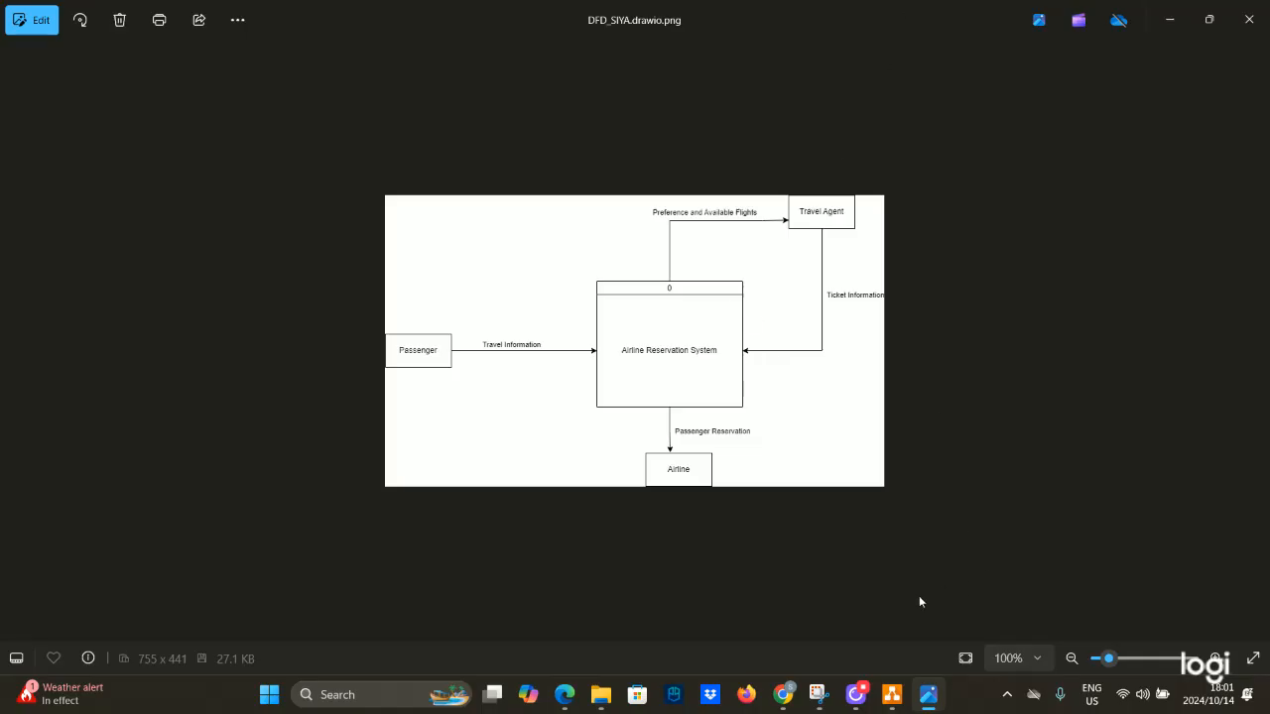
Return to draw.io and save the diagram as DFD_SIYA in the Music folder with the Editable Bitmap Image (.png) type.
{"action": "left_click", "coordinate": [891, 695]}
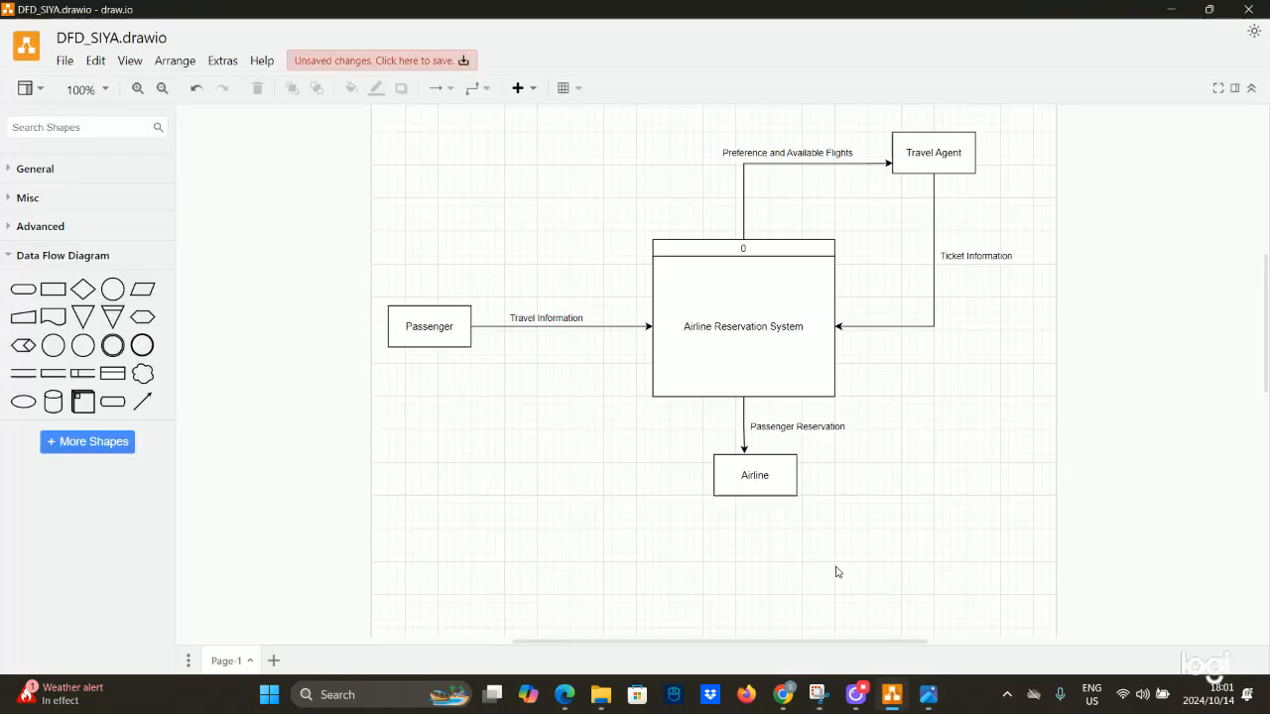
{"action": "left_click", "coordinate": [62, 64]}
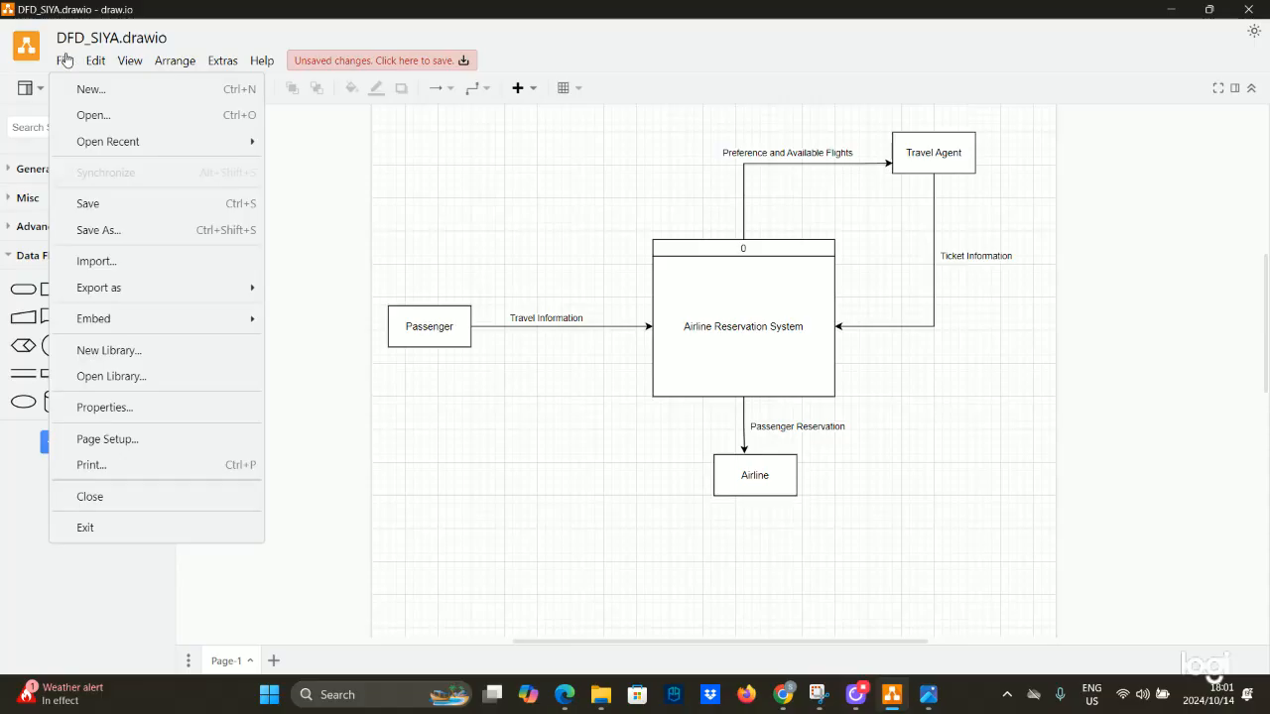
{"action": "left_click", "coordinate": [98, 230]}
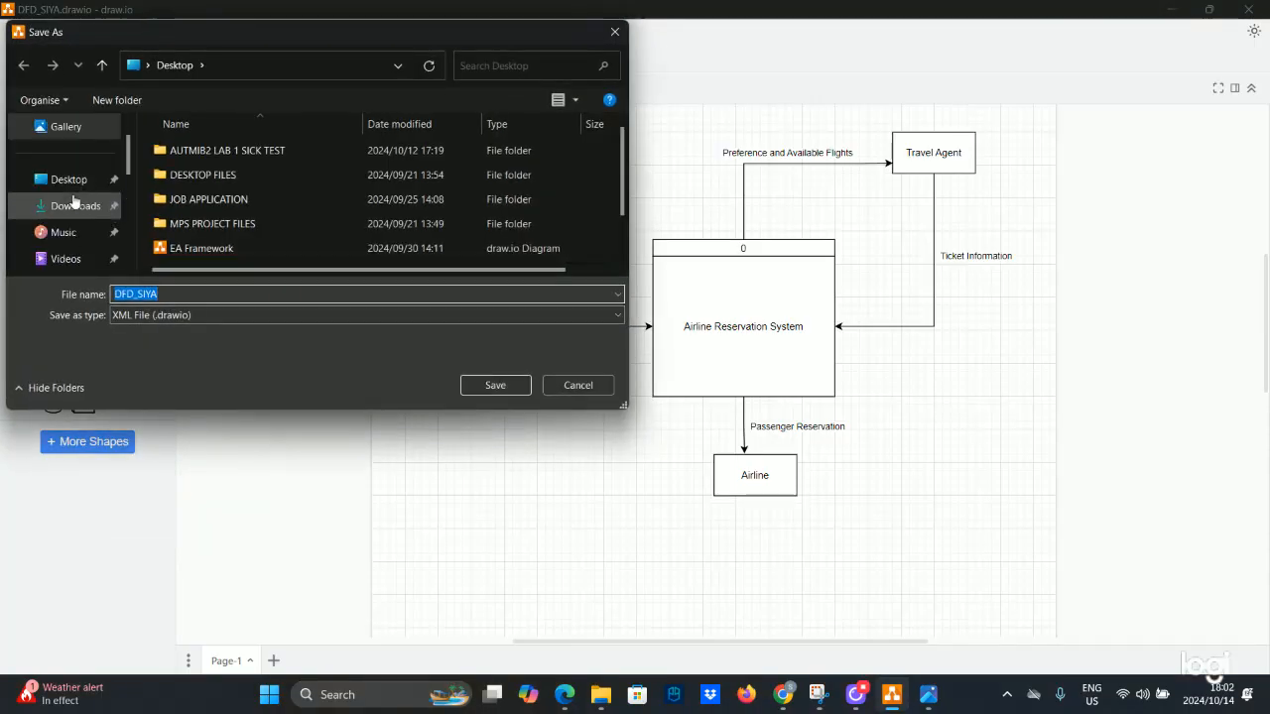
{"action": "scroll", "coordinate": [73, 201], "scroll_direction": "up", "scroll_amount": 2}
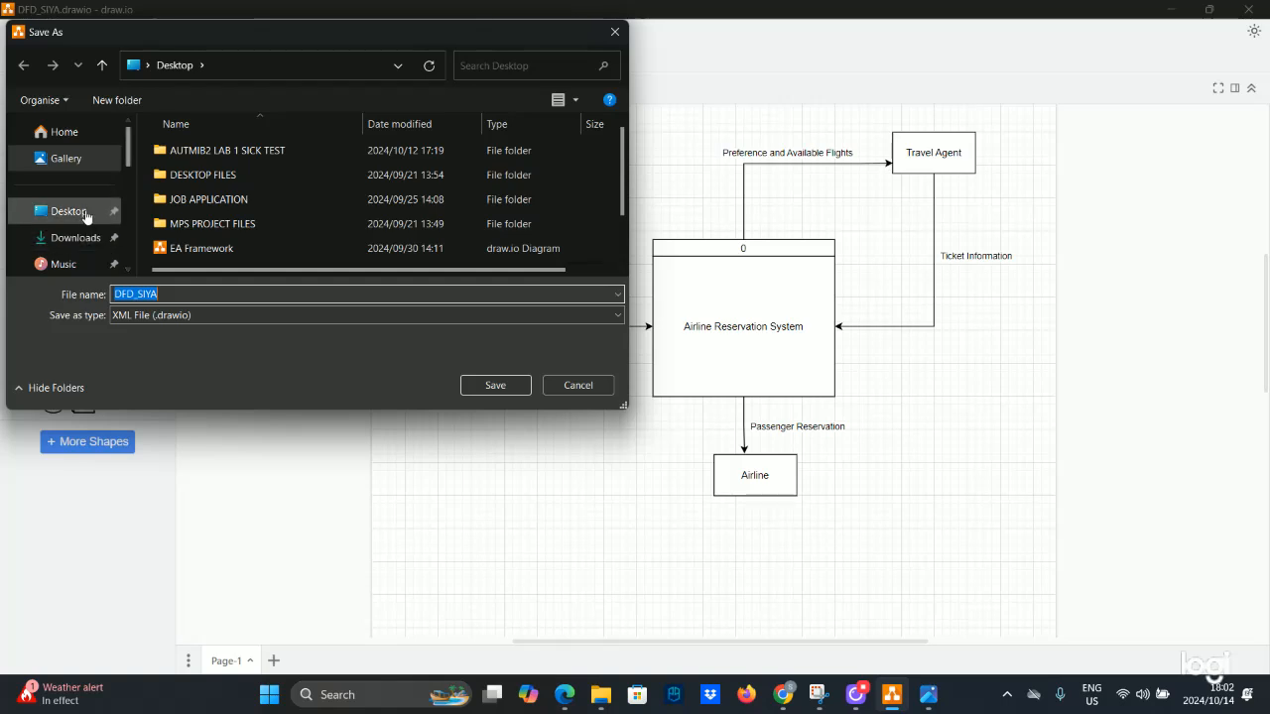
{"action": "scroll", "coordinate": [81, 231], "scroll_direction": "down", "scroll_amount": 3}
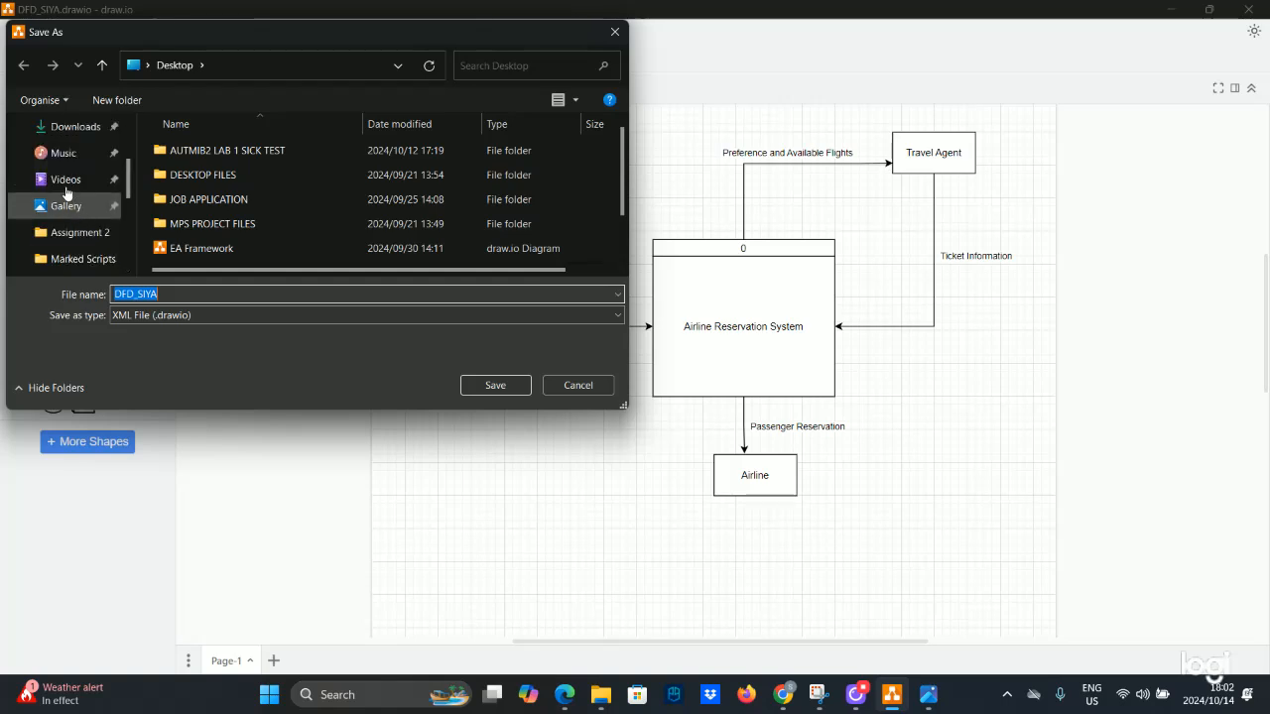
{"action": "left_click", "coordinate": [62, 153]}
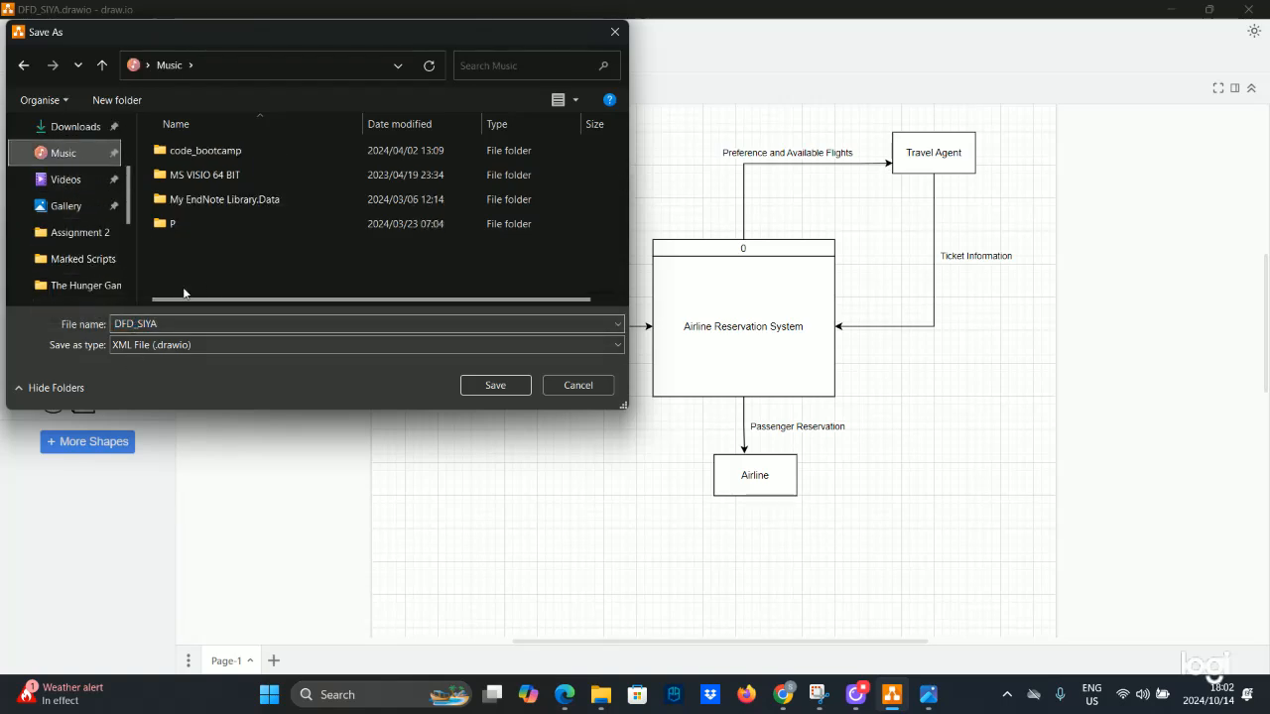
{"action": "left_click", "coordinate": [226, 344]}
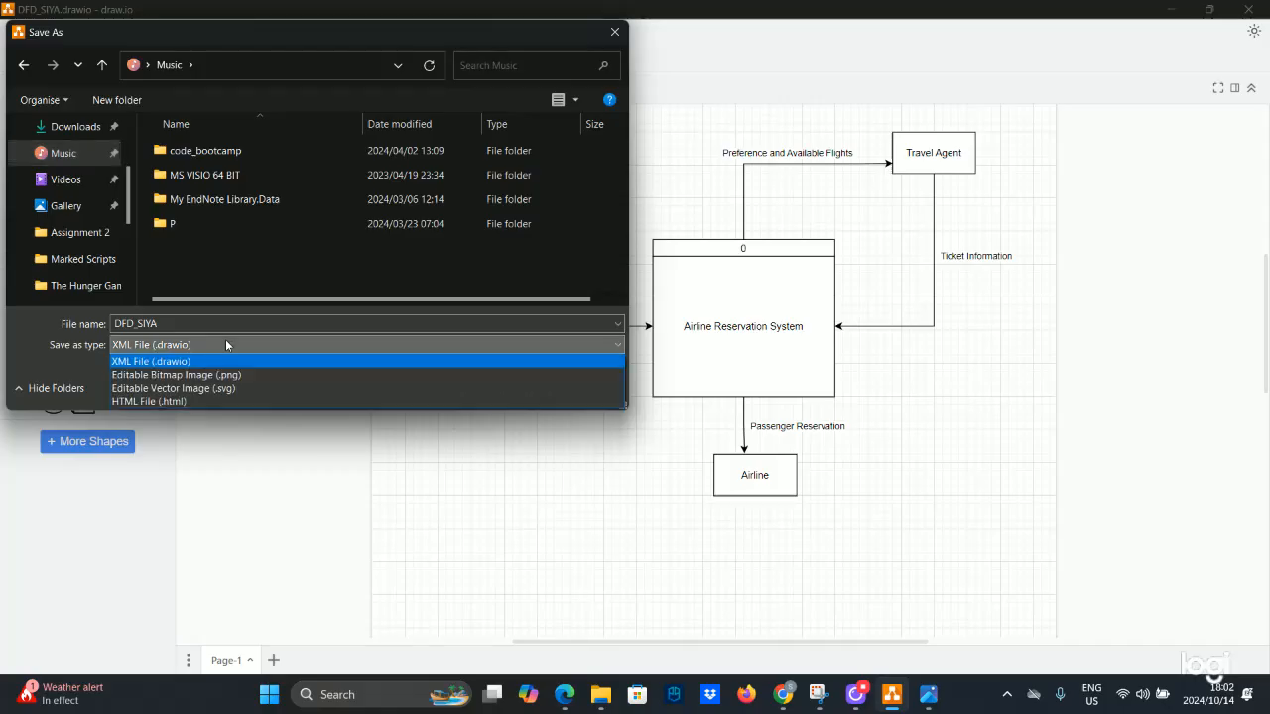
{"action": "left_click", "coordinate": [188, 376]}
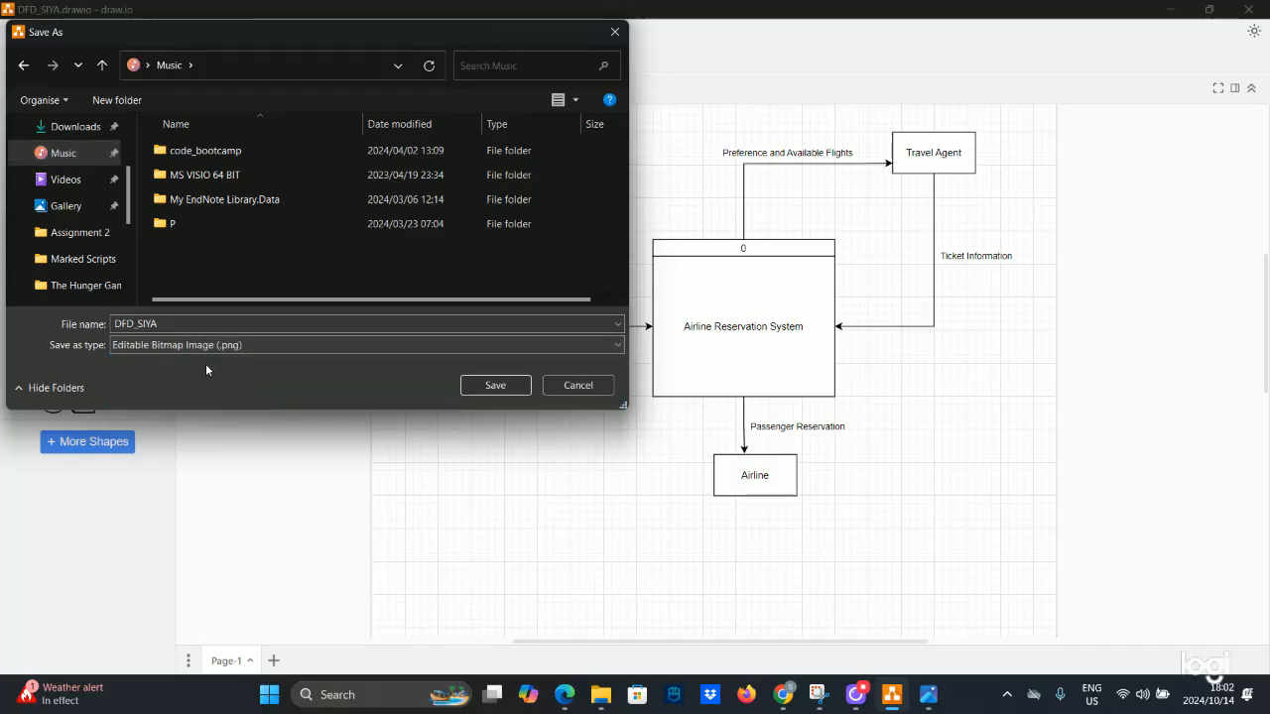
{"action": "left_click", "coordinate": [486, 385]}
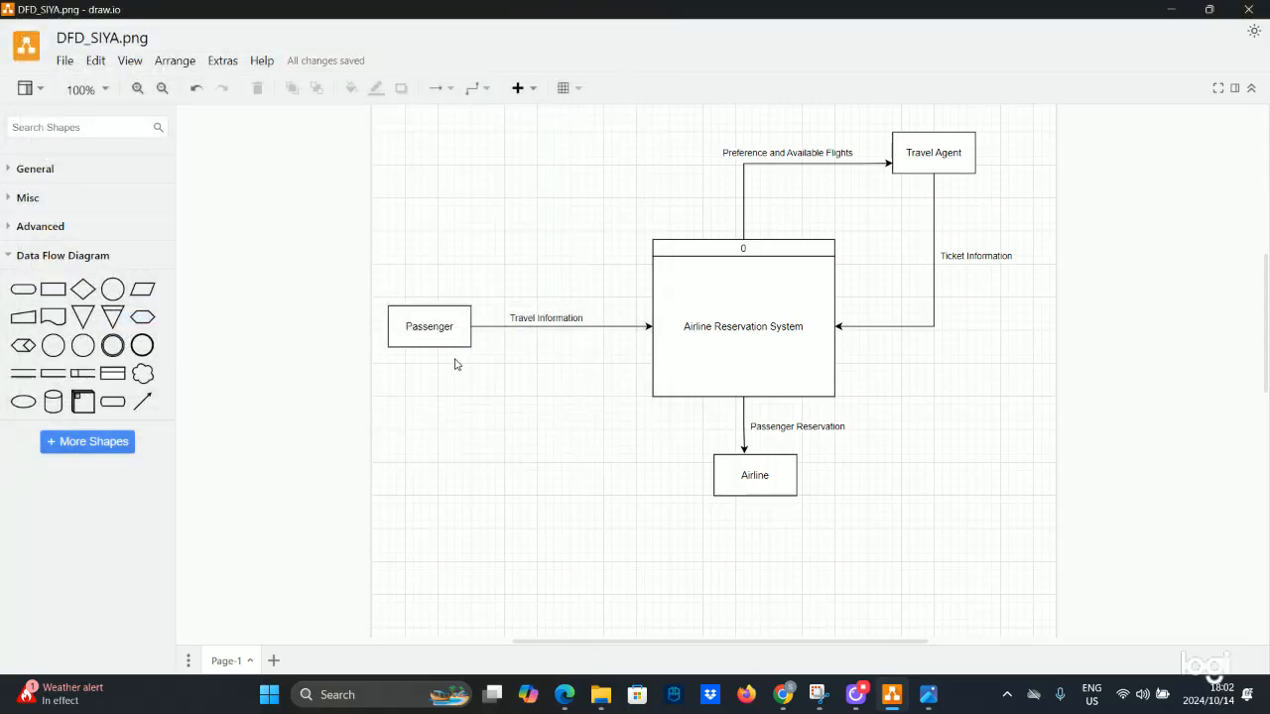
Switch to File Explorer and open the DFD_SIYA image from the Music folder to view it.
{"action": "left_click", "coordinate": [600, 694]}
{"action": "left_click", "coordinate": [133, 271]}
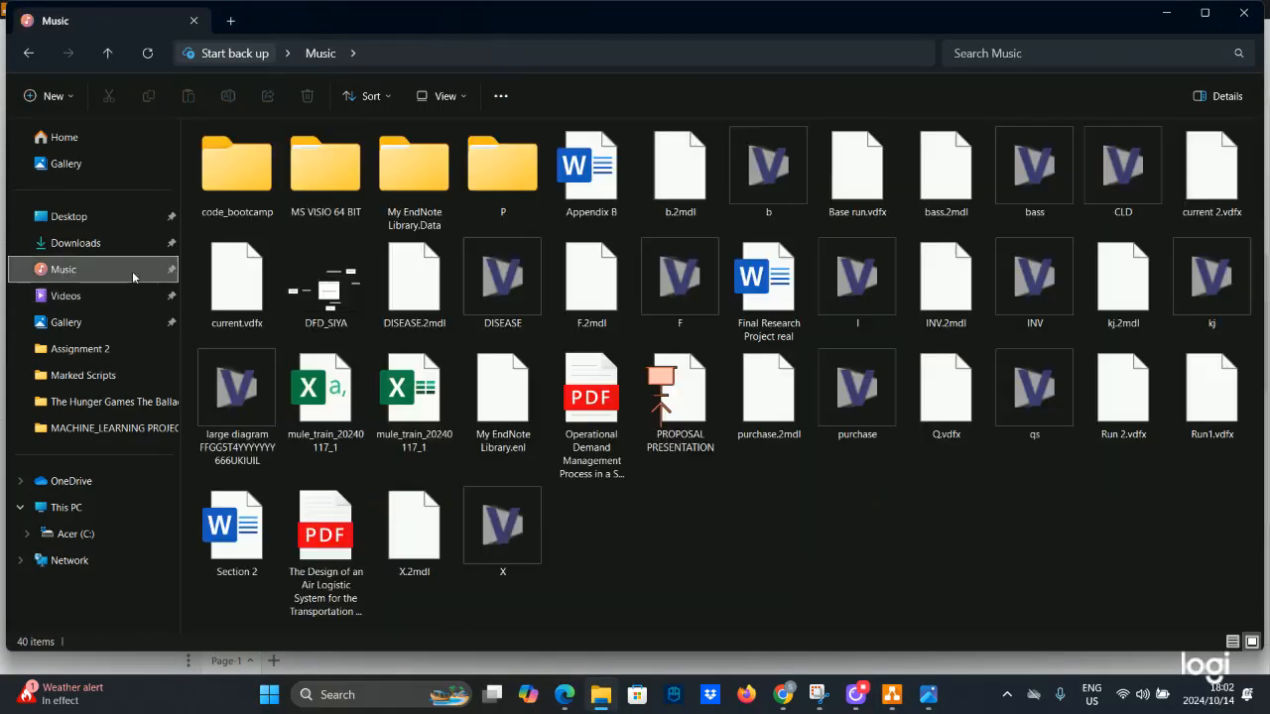
{"action": "double_click", "coordinate": [321, 288]}
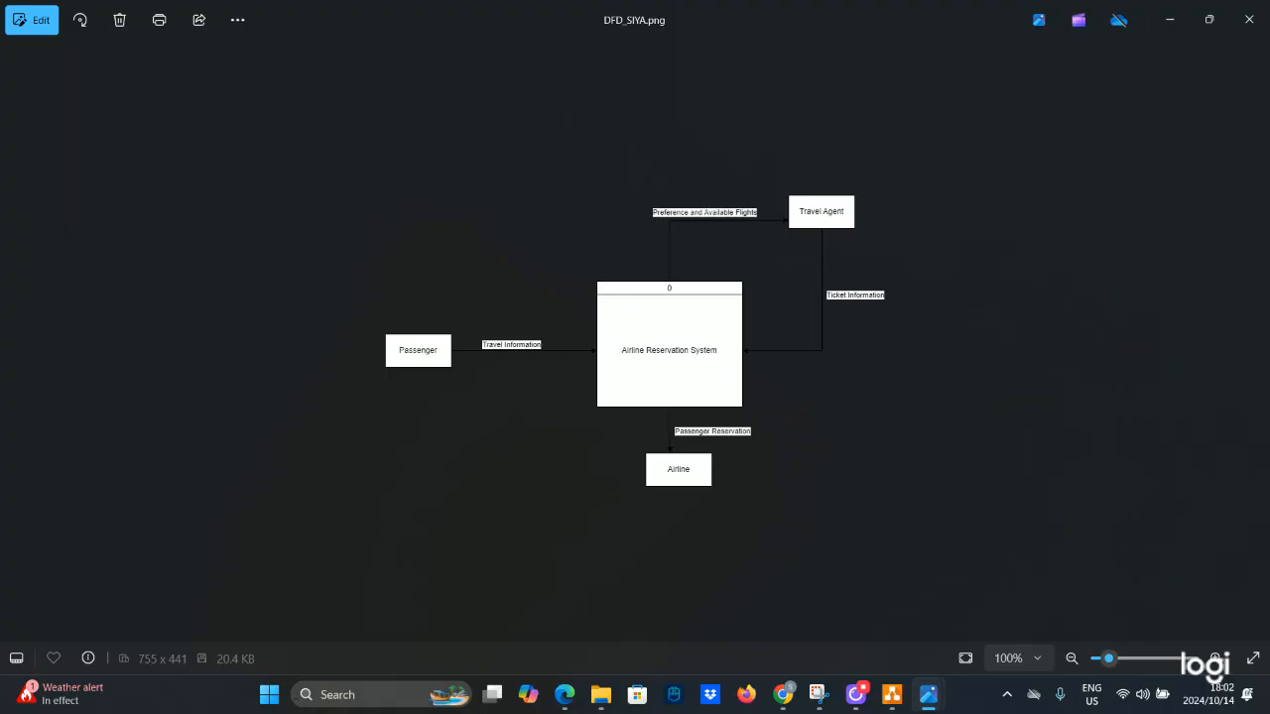
Open Windows Settings and look through the Home page for the device's colour mode options.
{"action": "left_click", "coordinate": [272, 694]}
{"action": "type", "text": "se"}
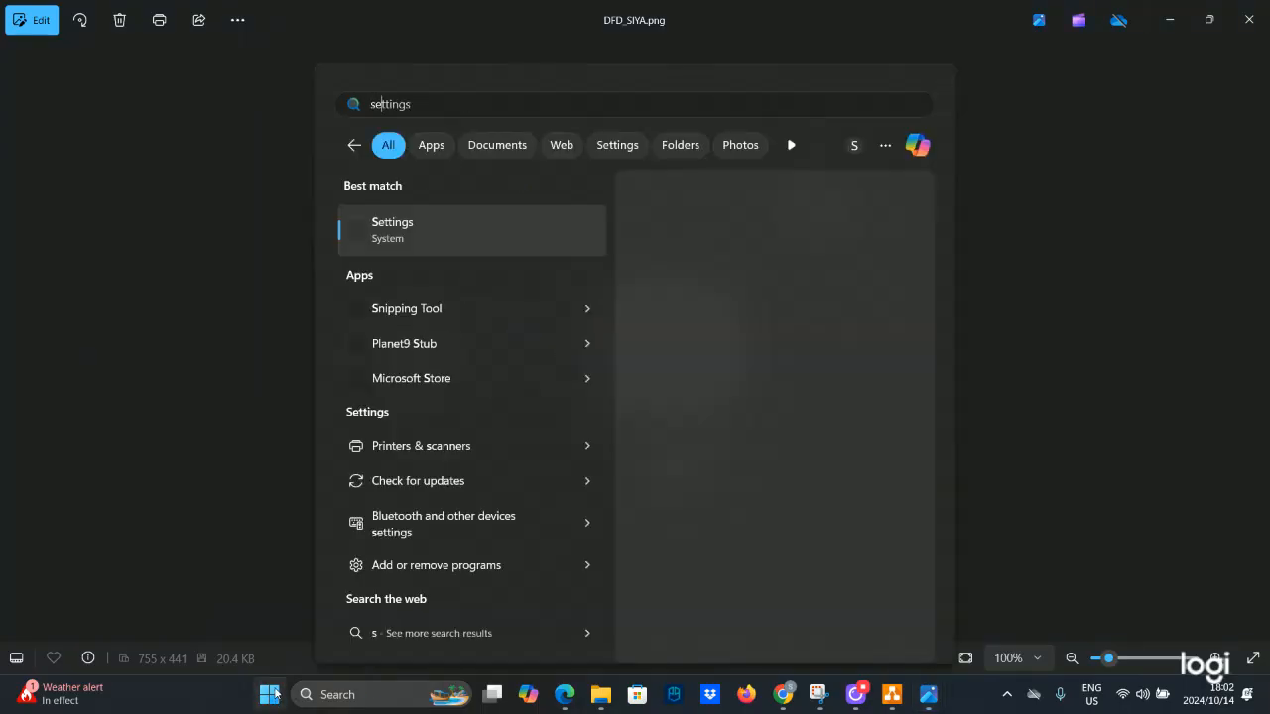
{"action": "left_click", "coordinate": [518, 243]}
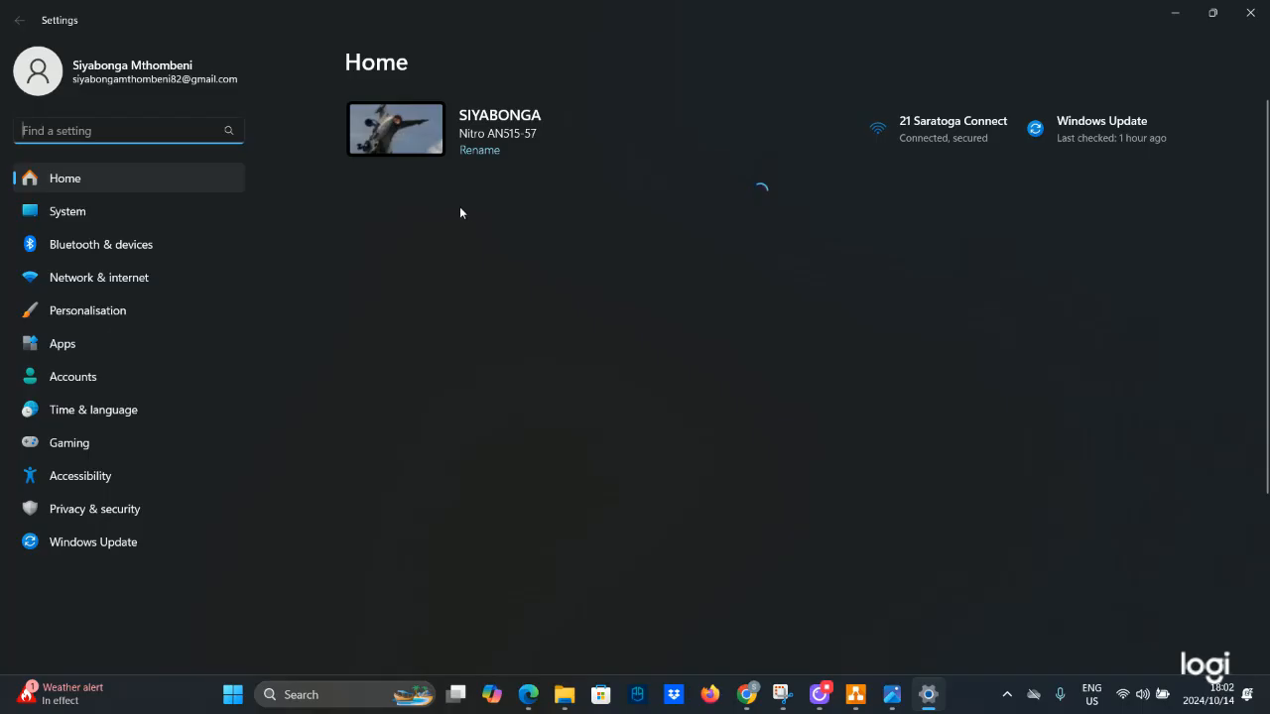
{"action": "left_click", "coordinate": [135, 173]}
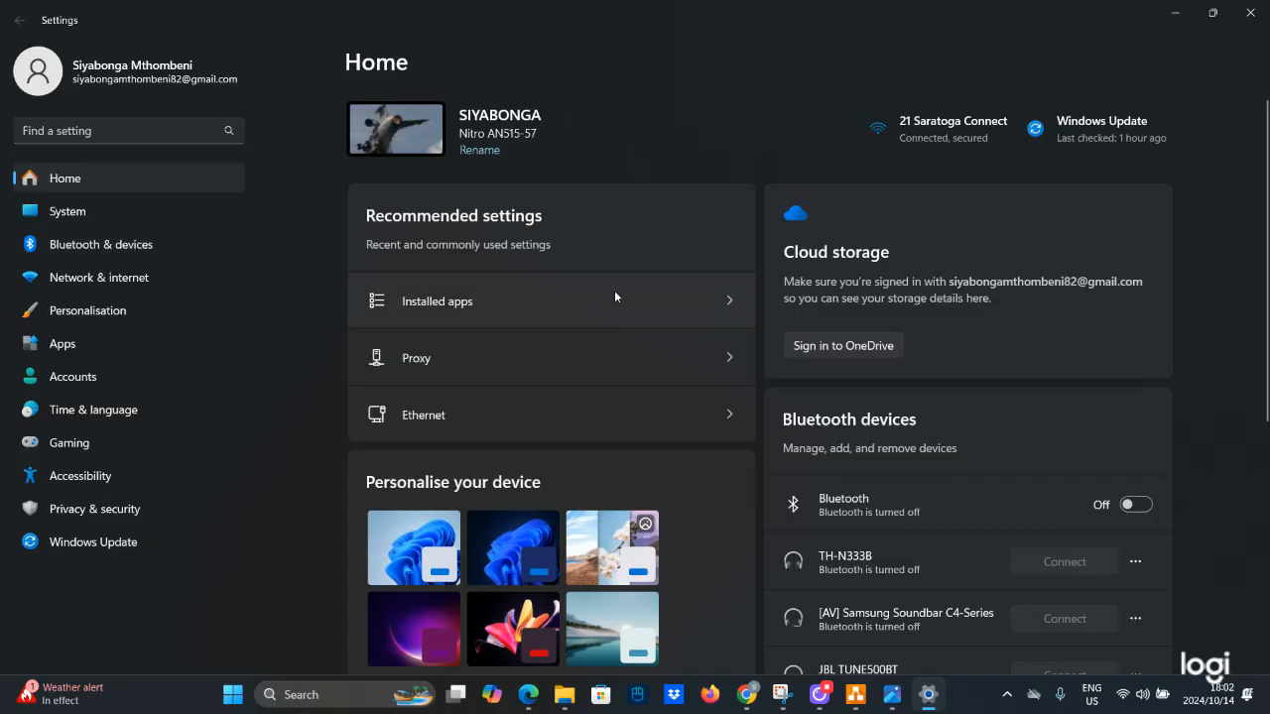
{"action": "scroll", "coordinate": [620, 331], "scroll_direction": "down", "scroll_amount": 5}
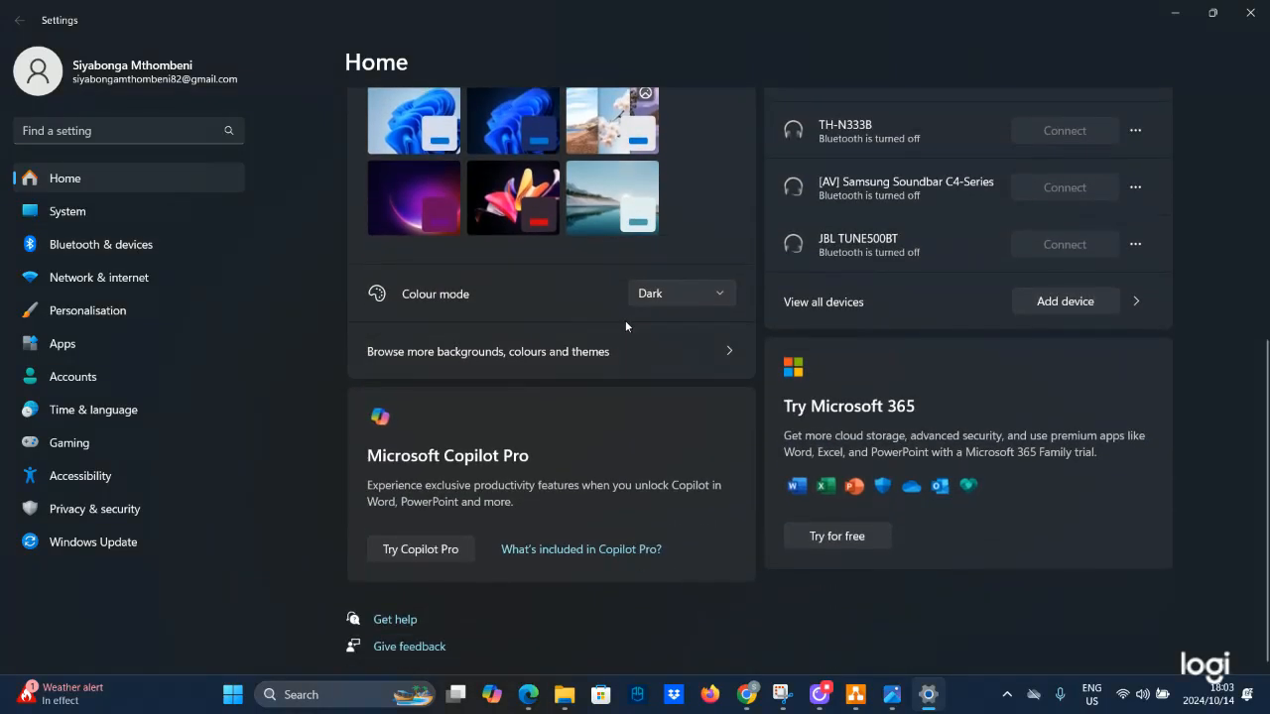
{"action": "scroll", "coordinate": [625, 320], "scroll_direction": "up", "scroll_amount": 2}
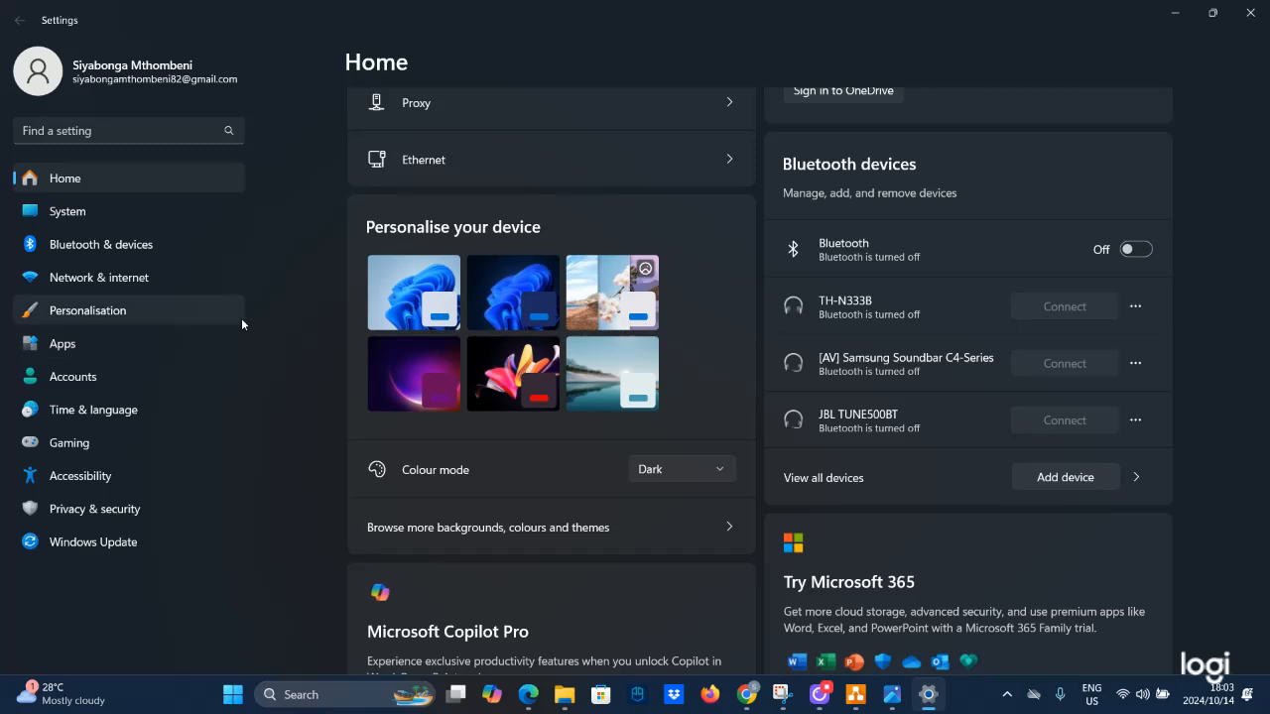
Examine the Themes page under Personalisation and its contrast themes, and return to Themes.
{"action": "left_click", "coordinate": [138, 314]}
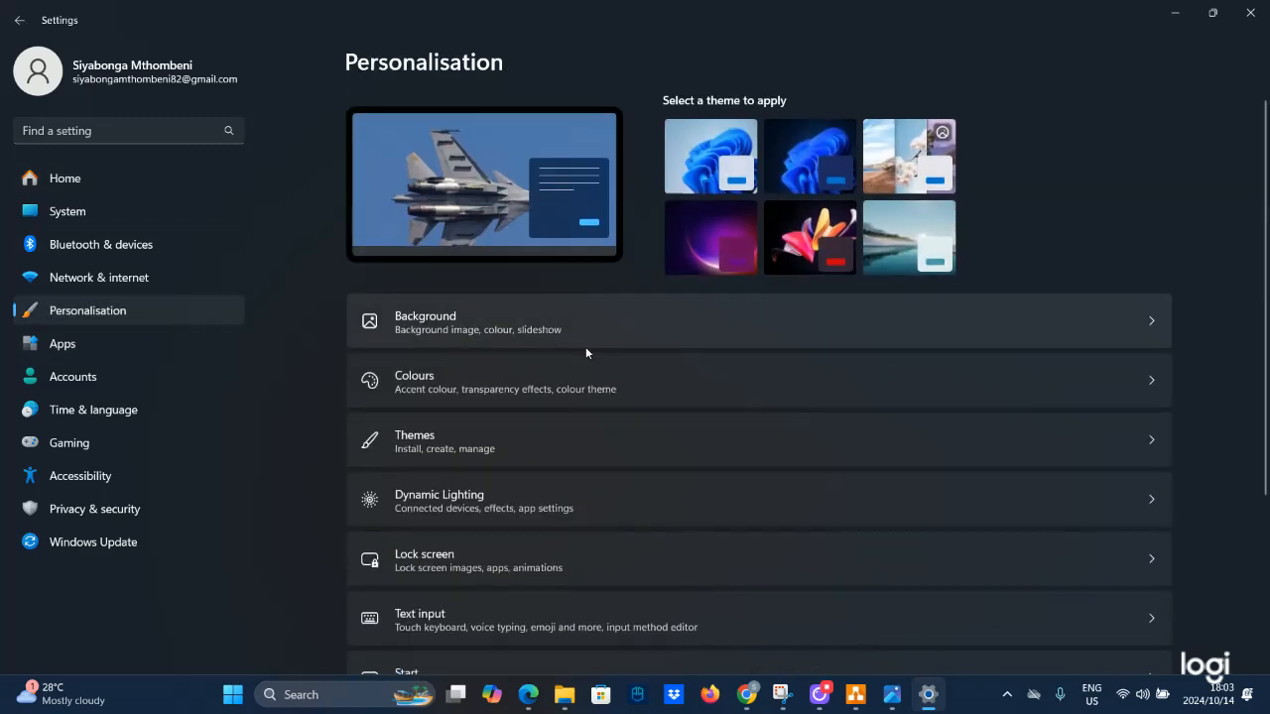
{"action": "scroll", "coordinate": [625, 342], "scroll_direction": "down", "scroll_amount": 3}
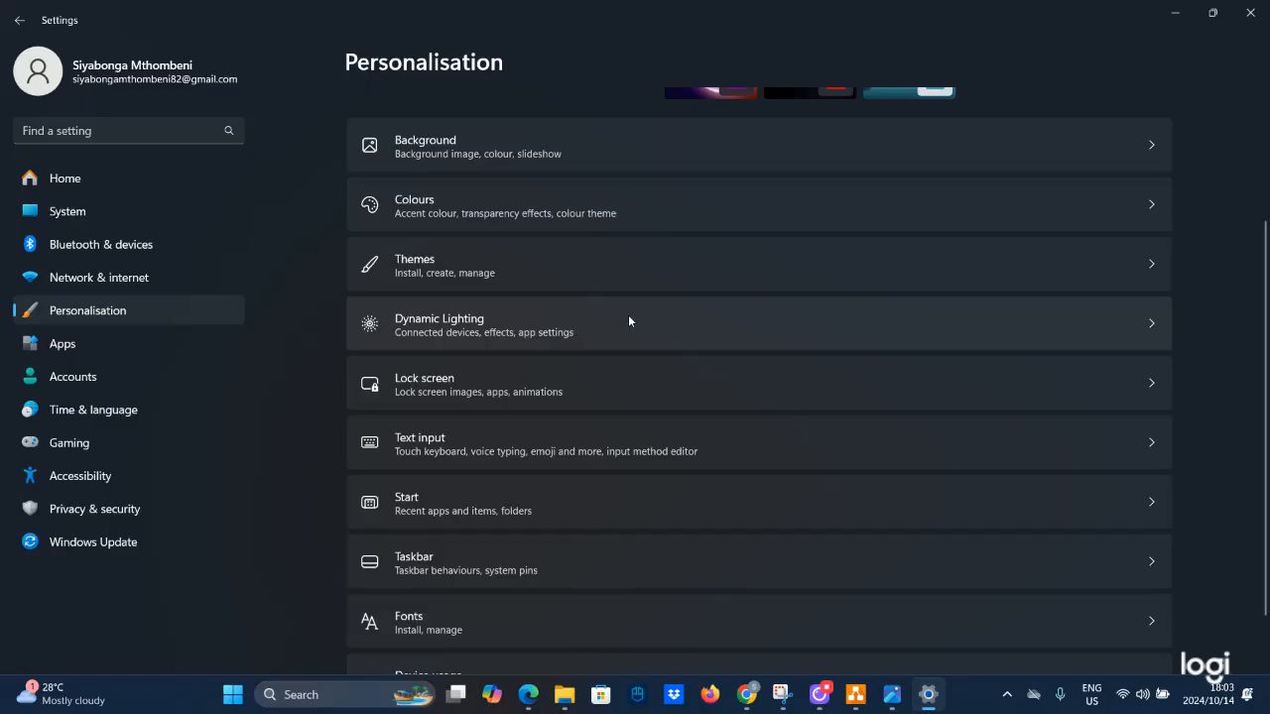
{"action": "left_click", "coordinate": [588, 269]}
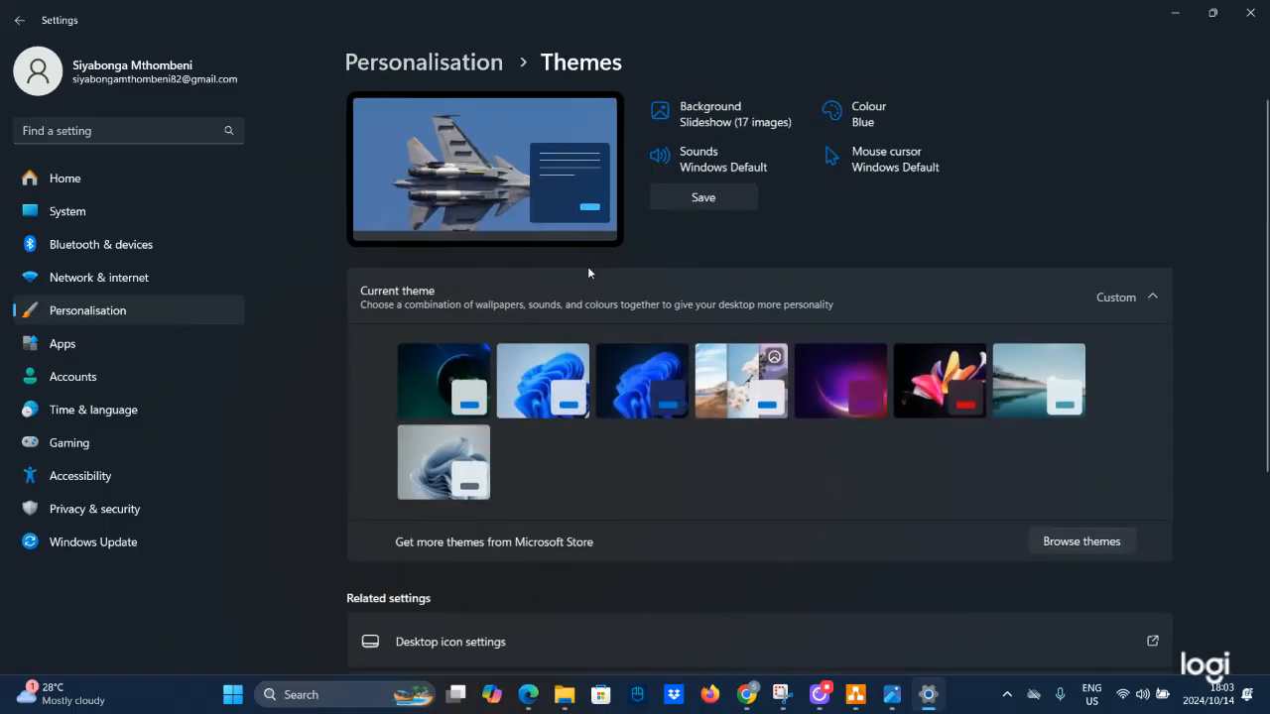
{"action": "scroll", "coordinate": [590, 270], "scroll_direction": "down", "scroll_amount": 5}
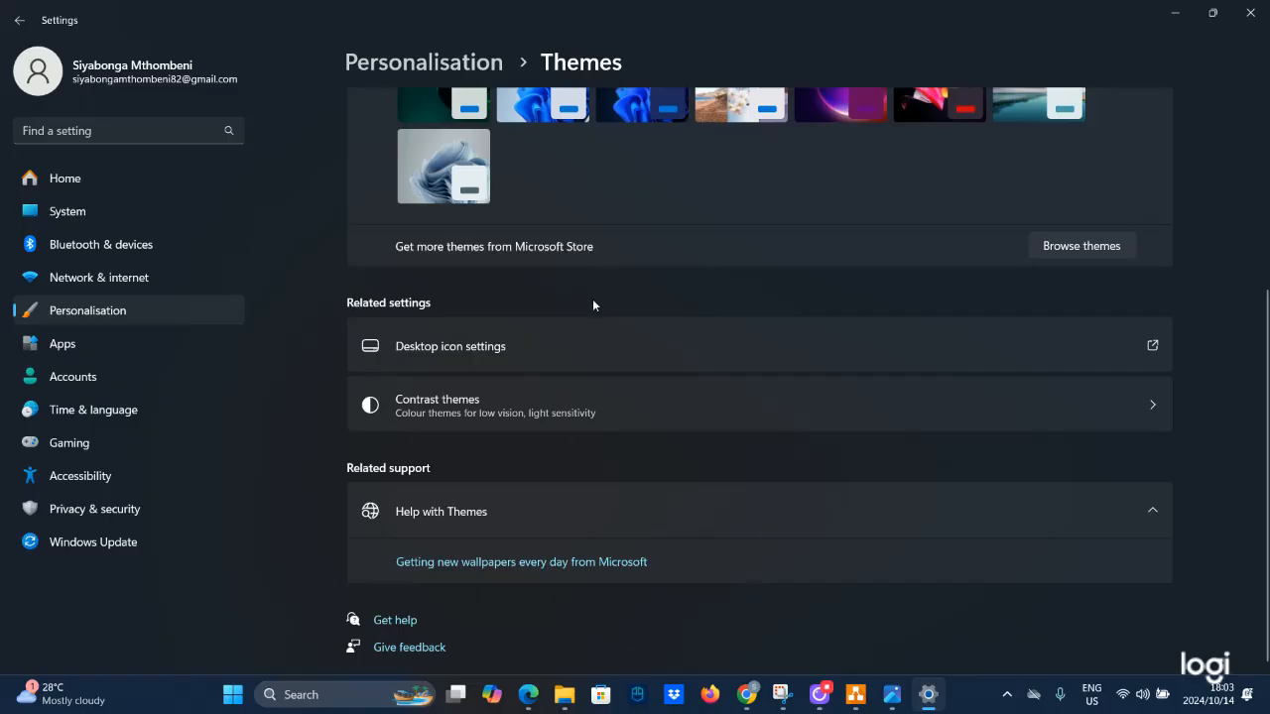
{"action": "left_click", "coordinate": [617, 379]}
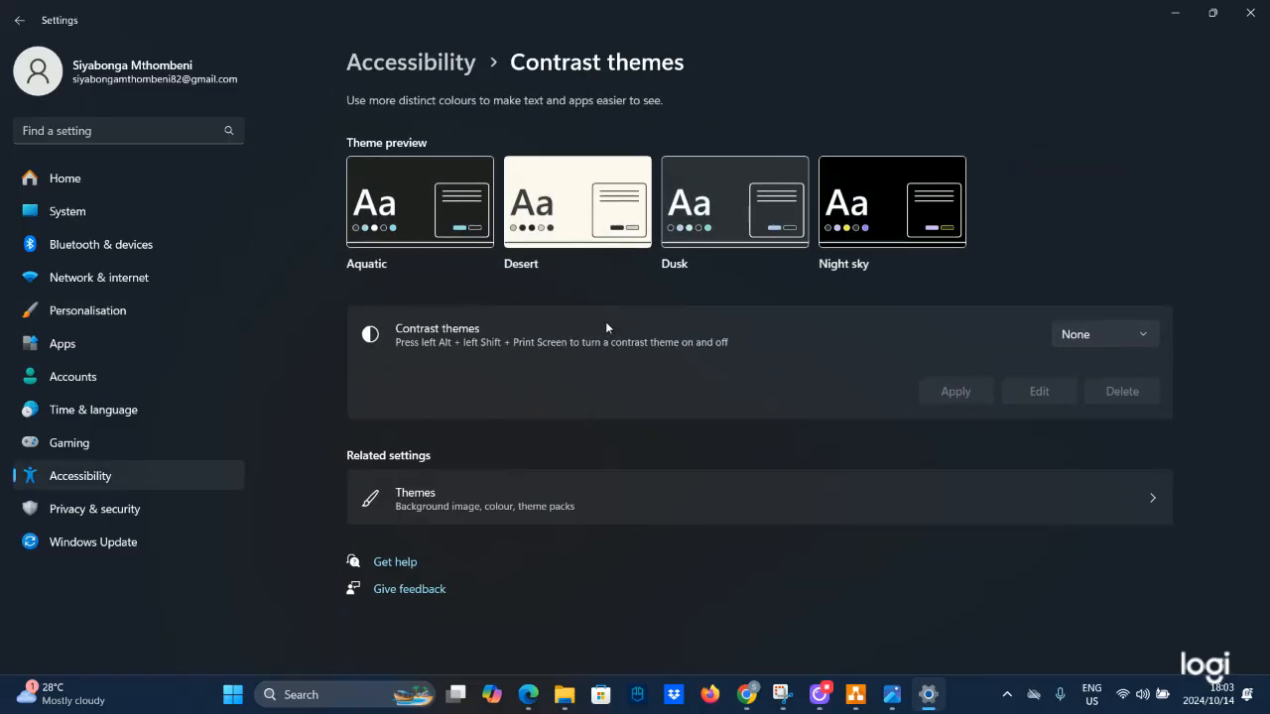
{"action": "left_click", "coordinate": [16, 21]}
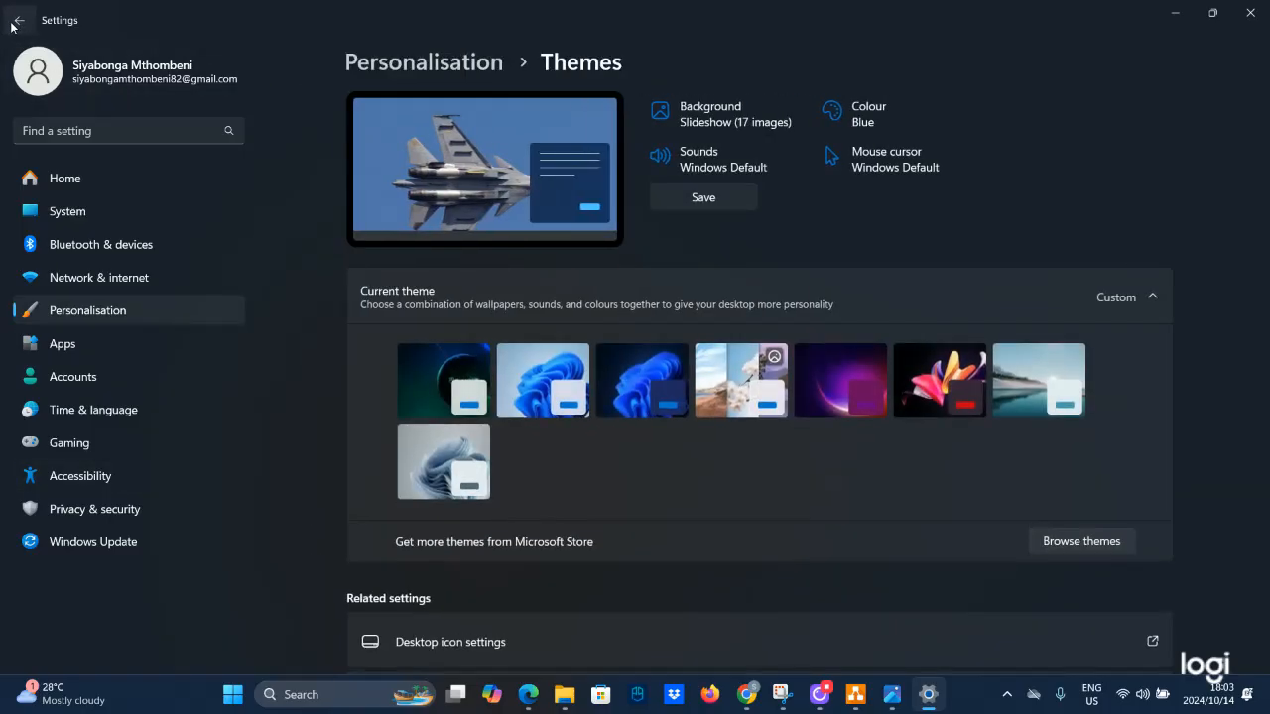
Collapse the current theme section, inspect the desktop icon settings without changing them, and close Windows Settings.
{"action": "left_click", "coordinate": [1115, 294]}
{"action": "scroll", "coordinate": [714, 466], "scroll_direction": "down", "scroll_amount": 1}
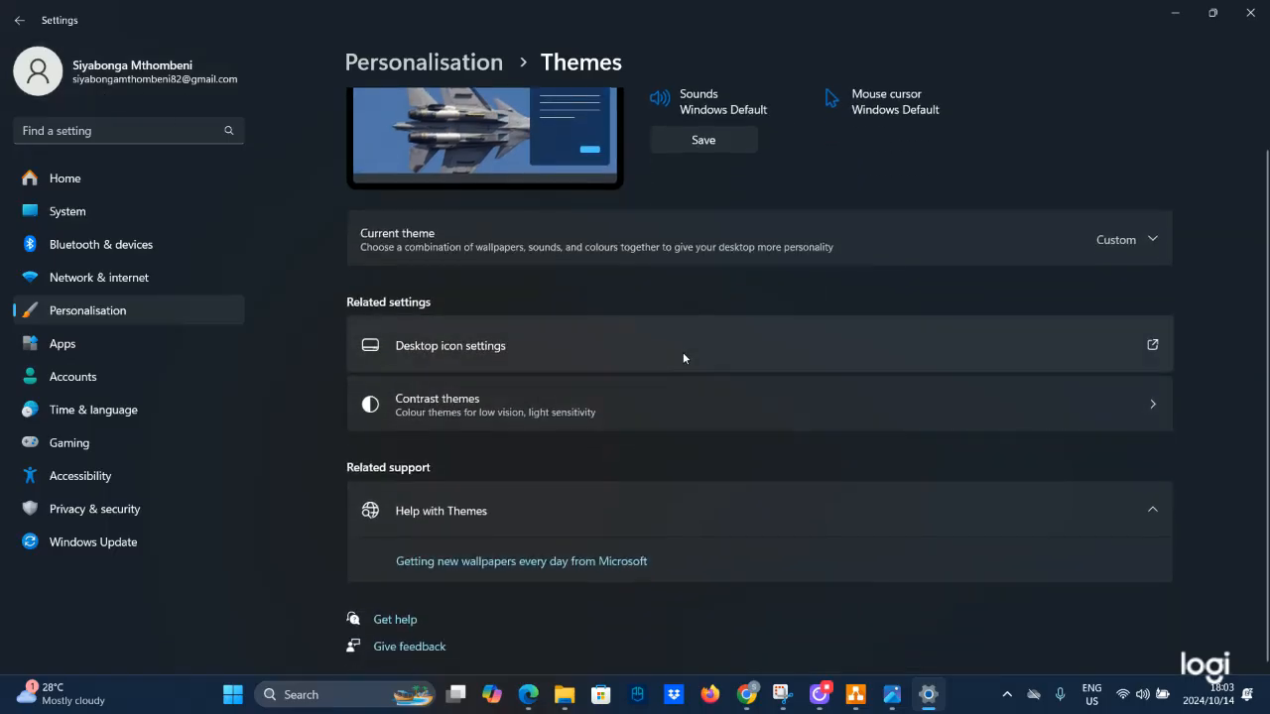
{"action": "left_click", "coordinate": [684, 353]}
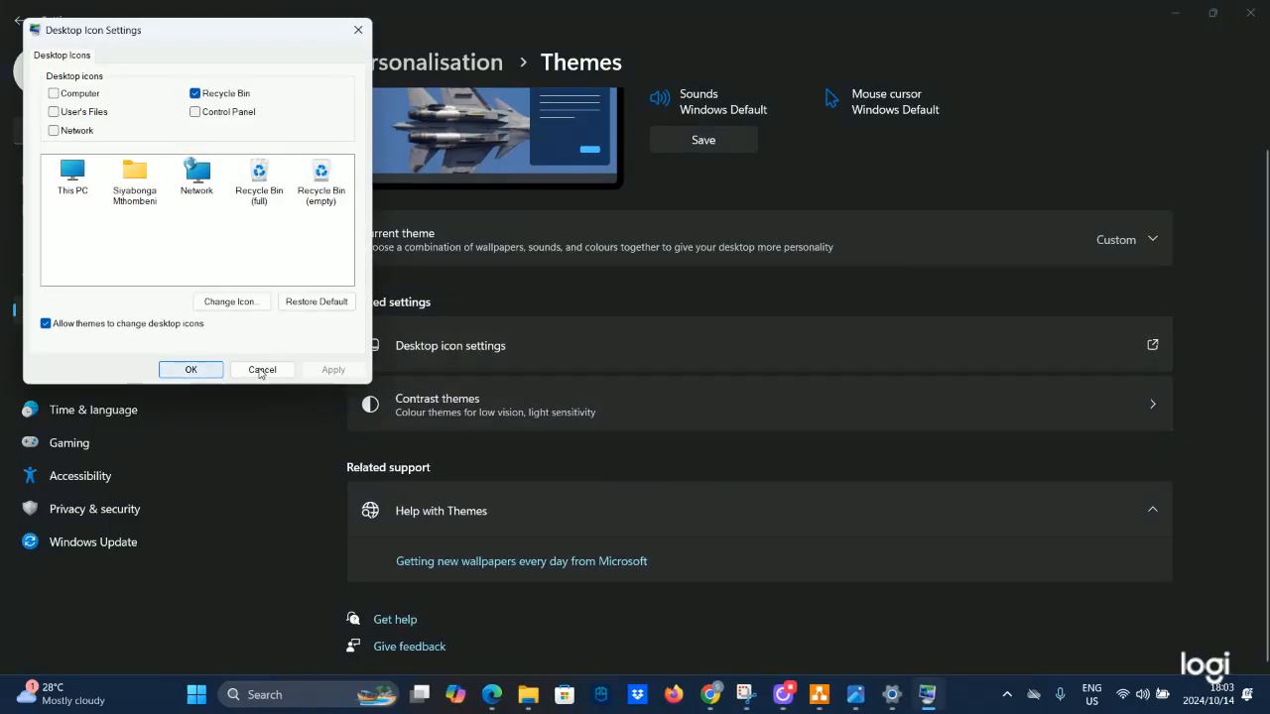
{"action": "left_click", "coordinate": [259, 368]}
{"action": "left_click", "coordinate": [1250, 13]}
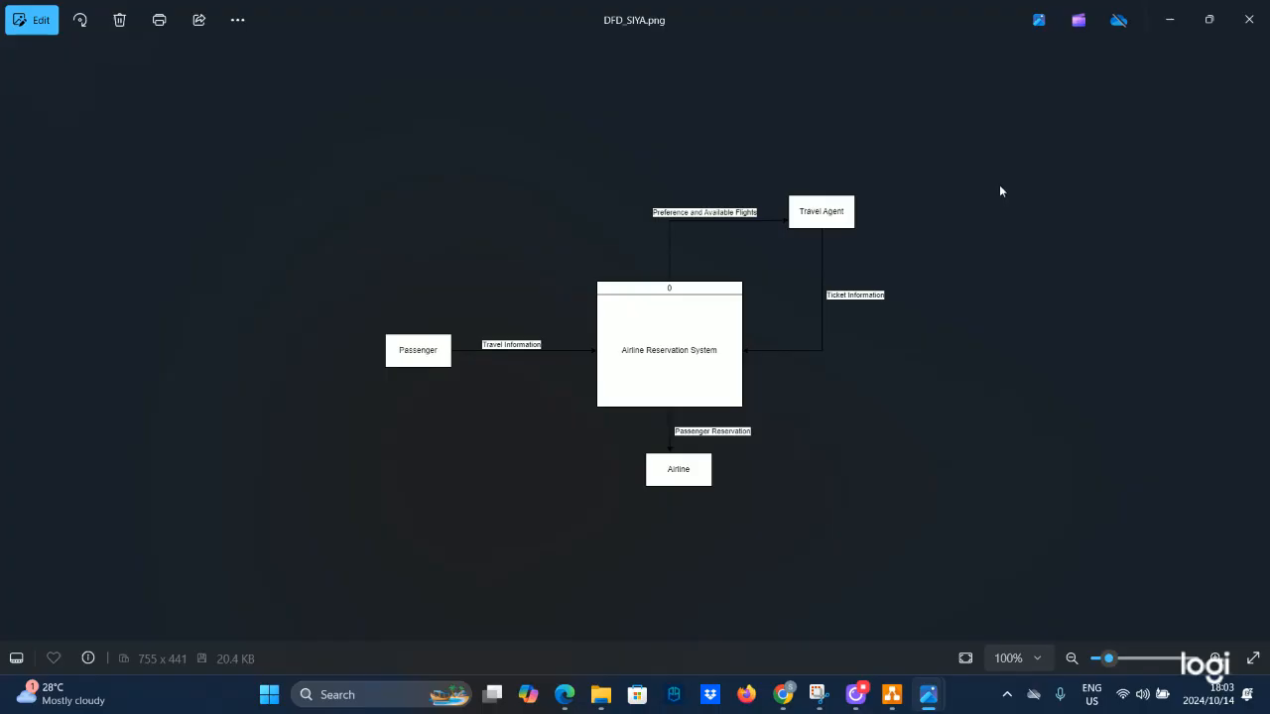
Close the DFD_SIYA image and minimize the Music folder window to return to the diagram in draw.io.
{"action": "left_click", "coordinate": [1248, 20]}
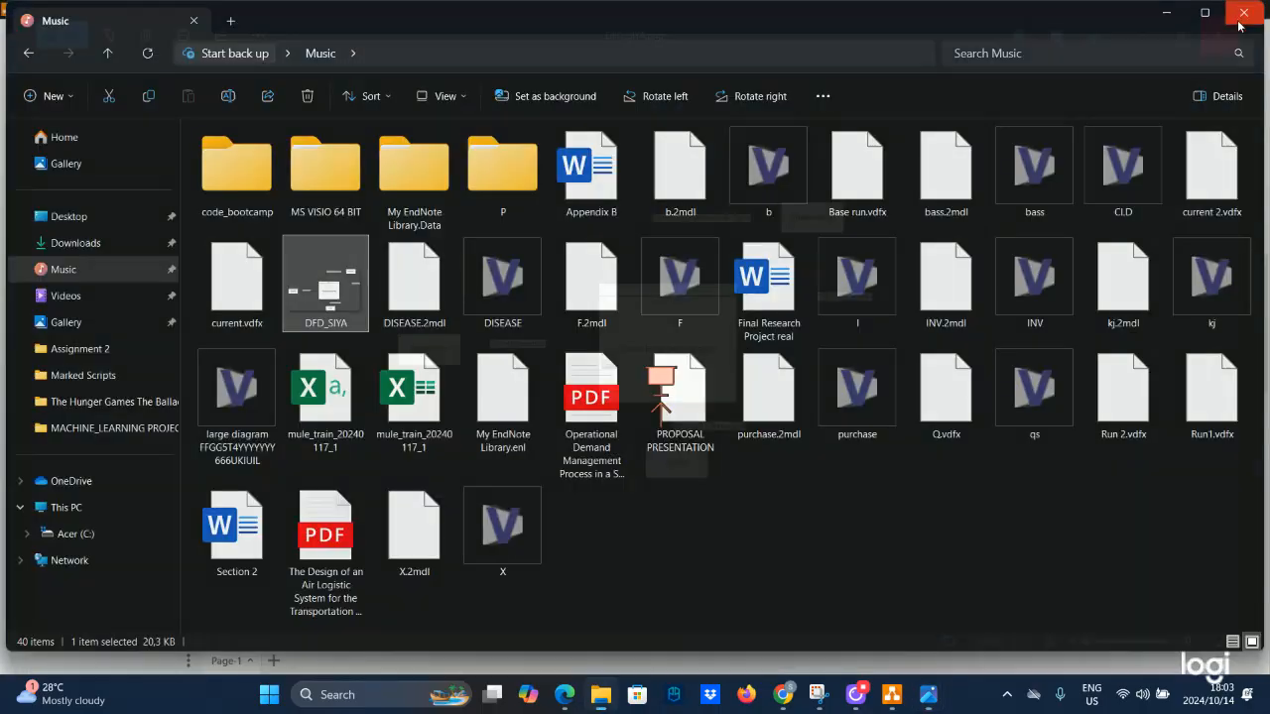
{"action": "mouse_move", "coordinate": [838, 699]}
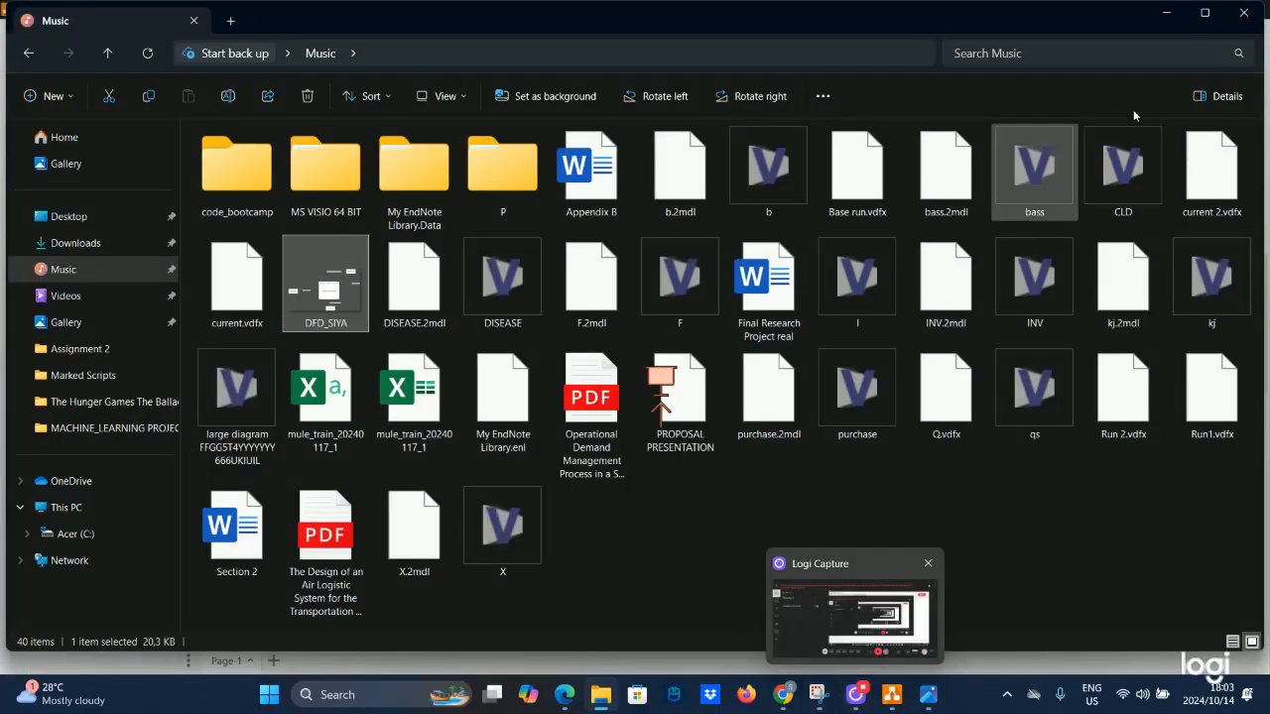
{"action": "left_click", "coordinate": [1165, 13]}
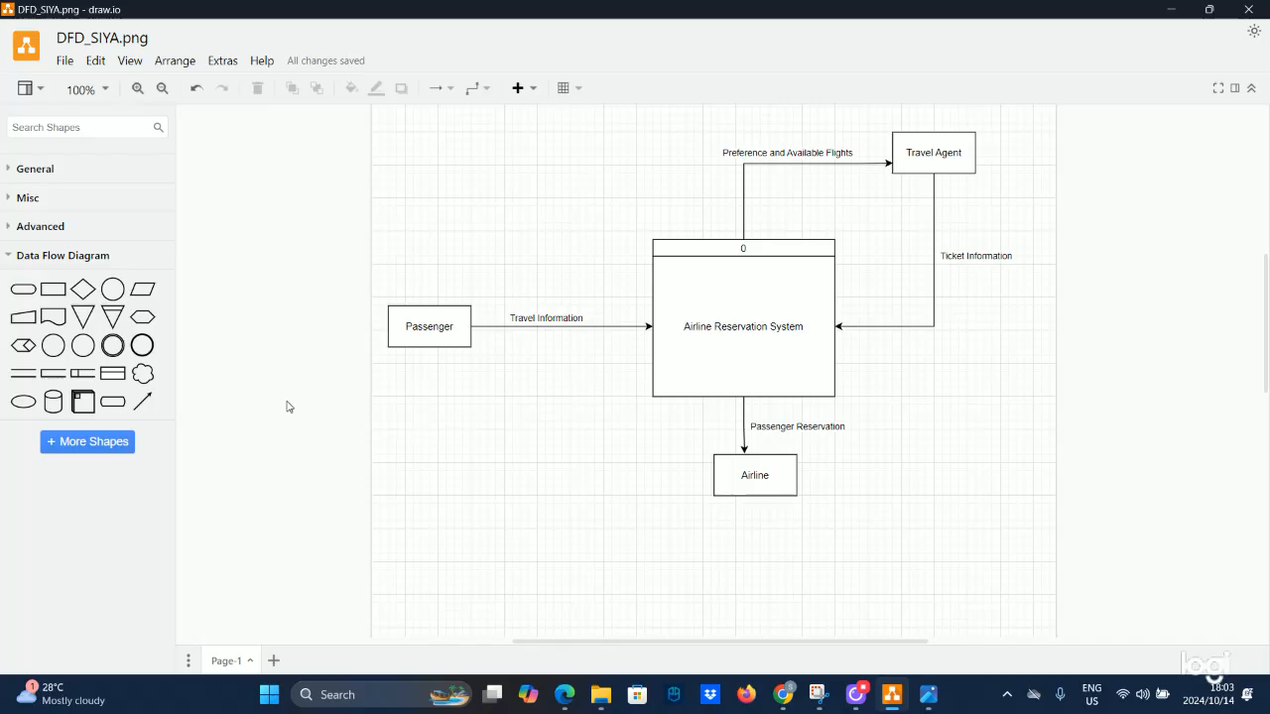
{"action": "mouse_move", "coordinate": [130, 381]}
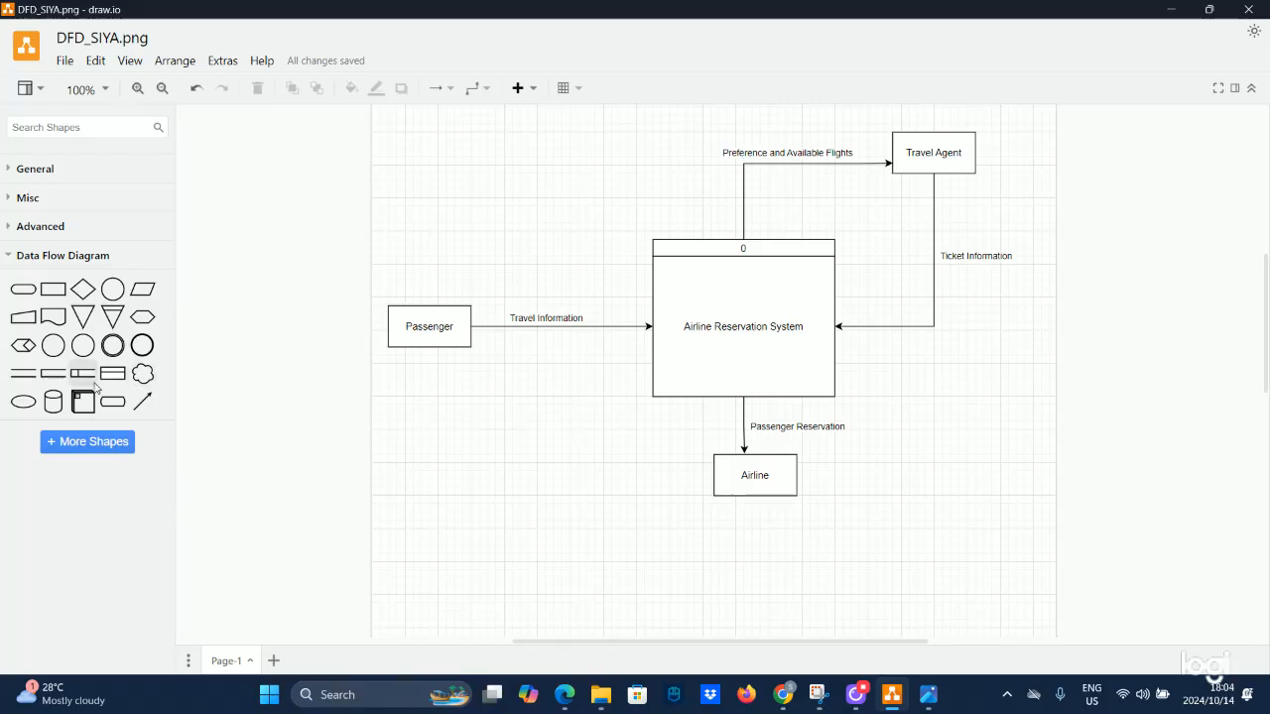
{"action": "left_click_drag", "start_coordinate": [112, 374], "coordinate": [470, 186]}
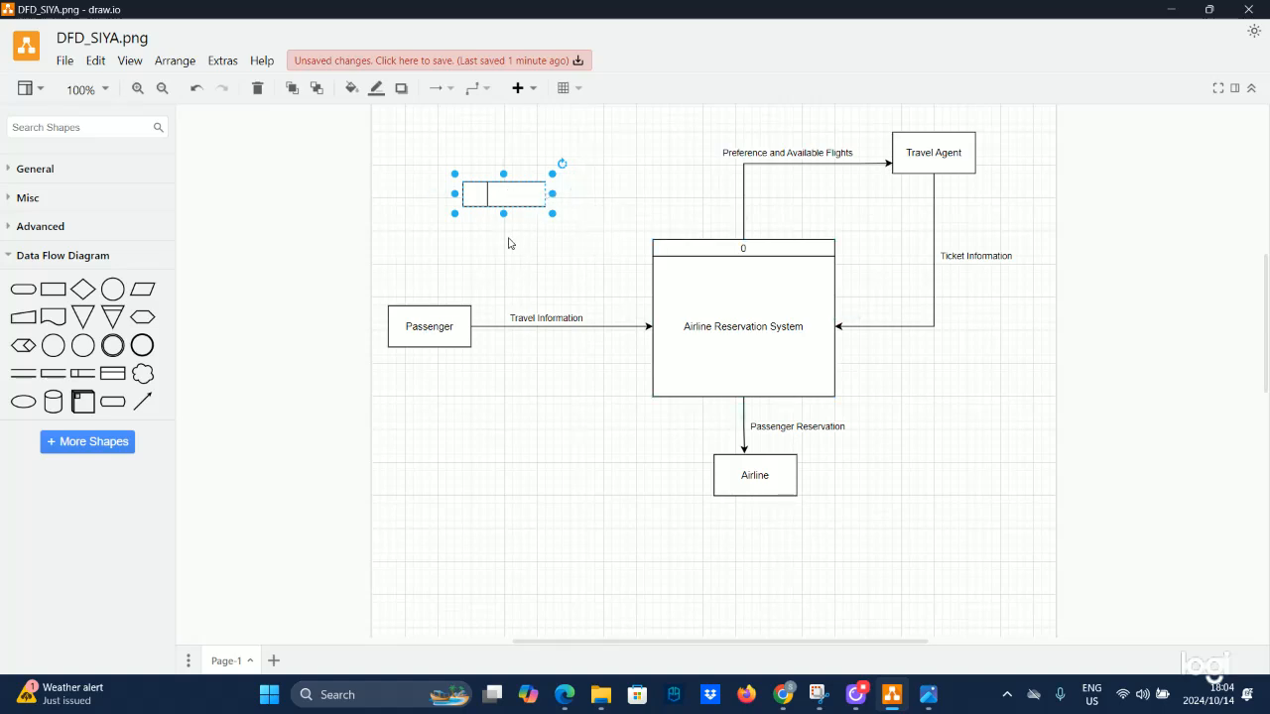
{"action": "right_click", "coordinate": [475, 196]}
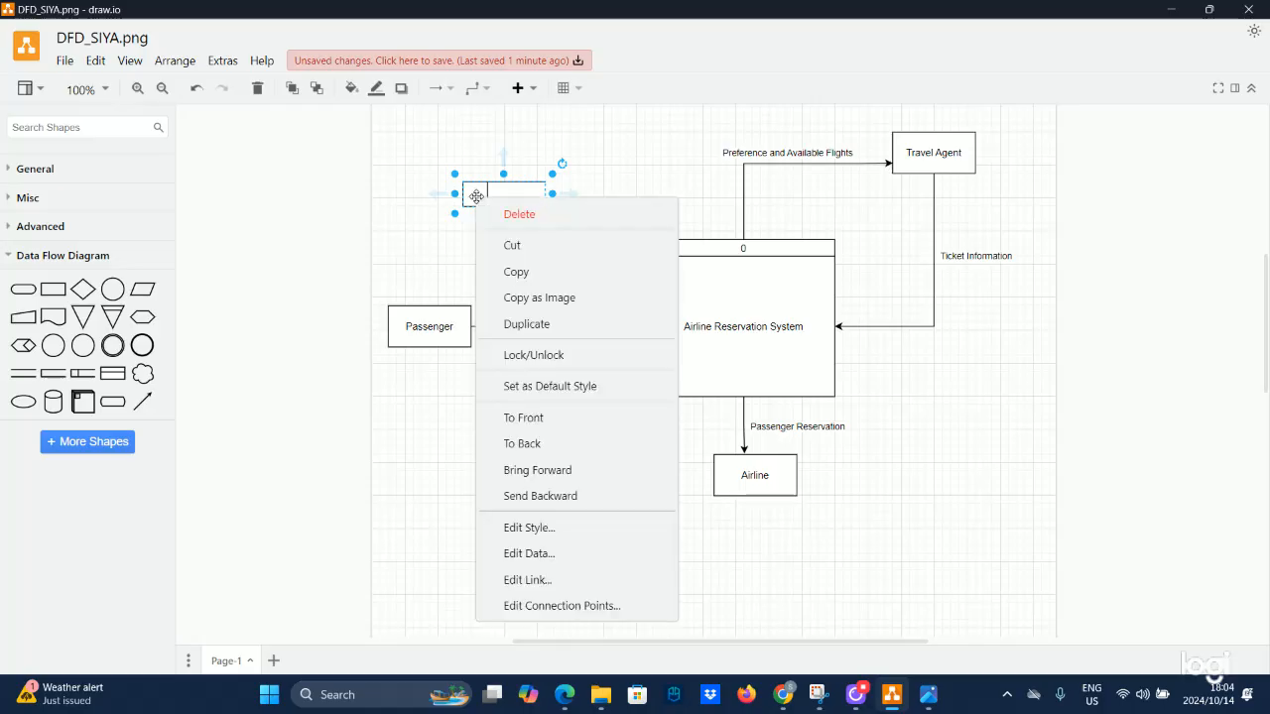
{"action": "left_click", "coordinate": [492, 213]}
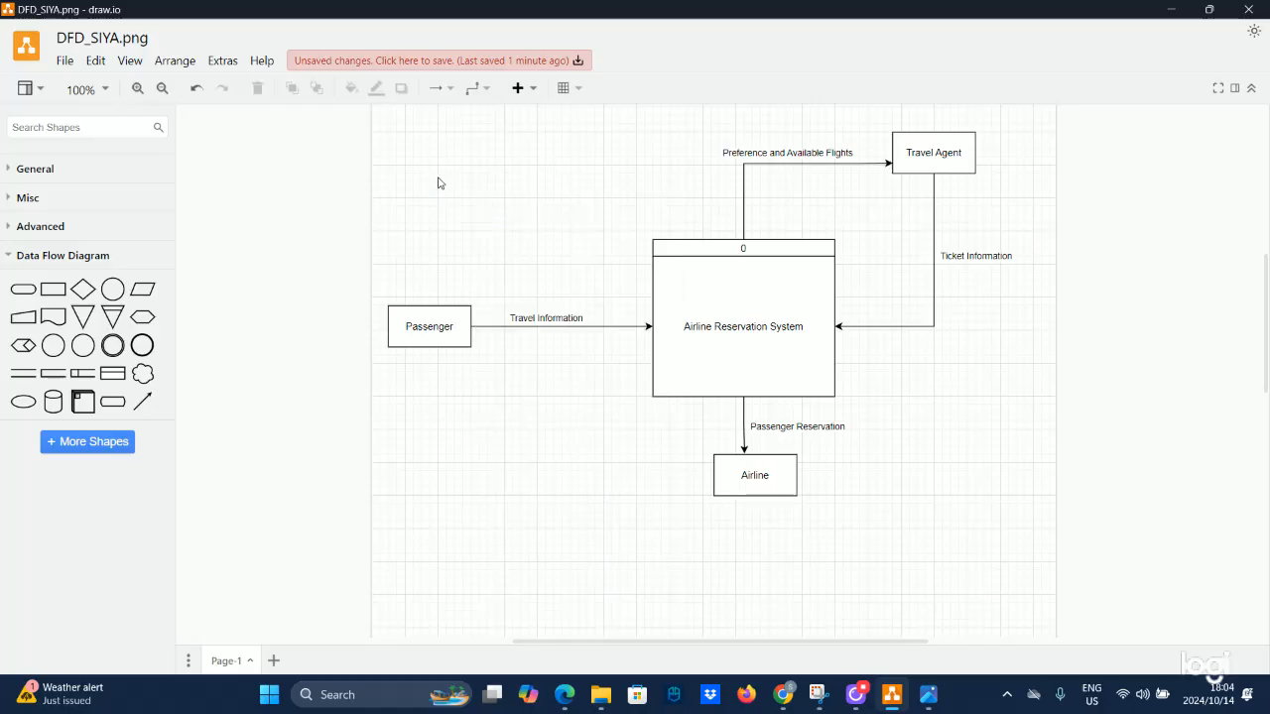